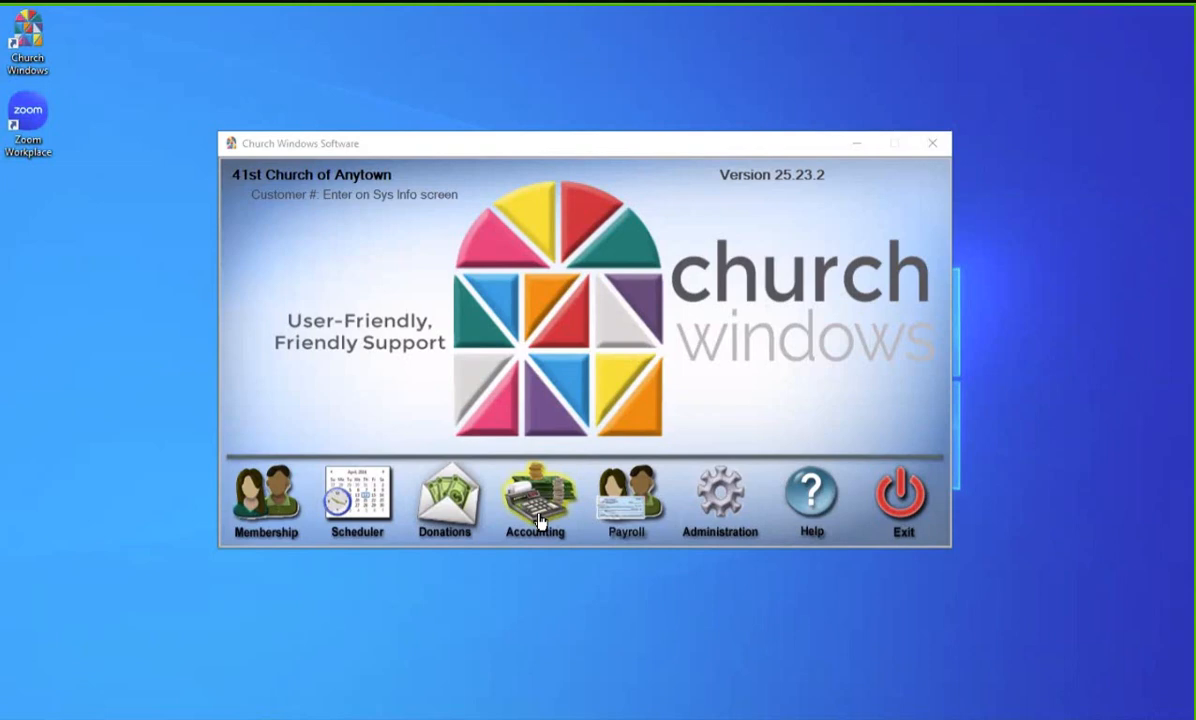
# In Accounting, look up the VISA - Chase Bank account in the chart of accounts, view its details, and close the chart.
pyautogui.click(539, 517)
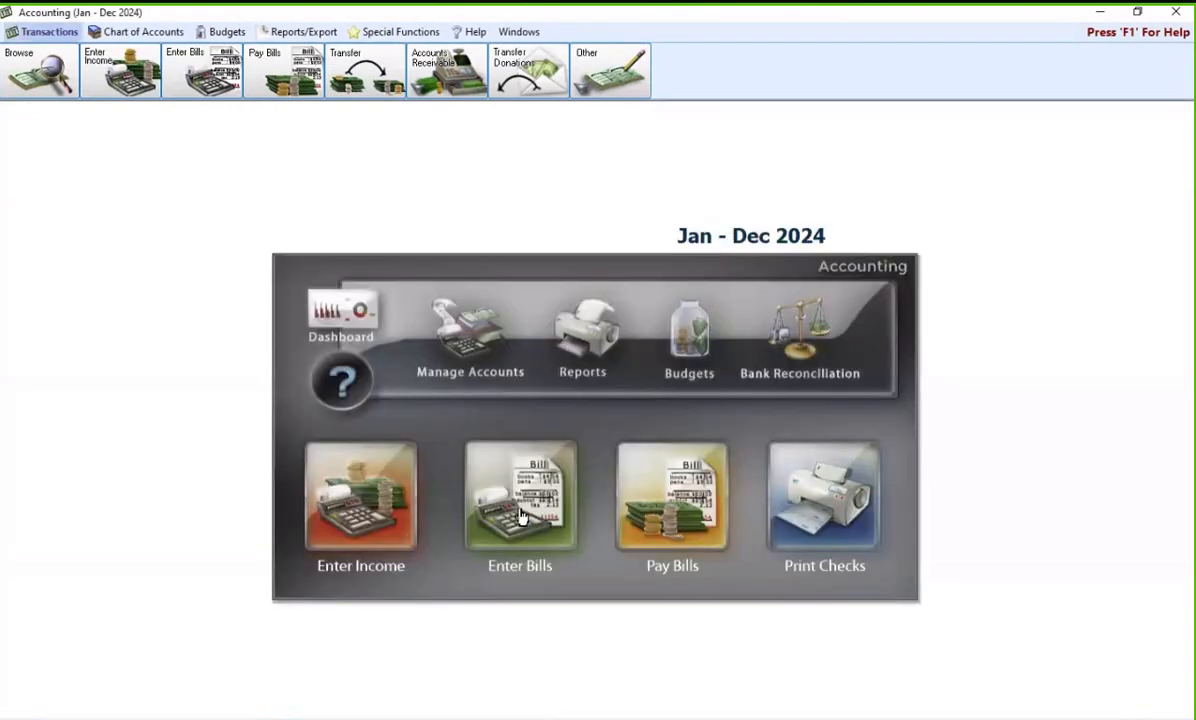
pyautogui.click(473, 349)
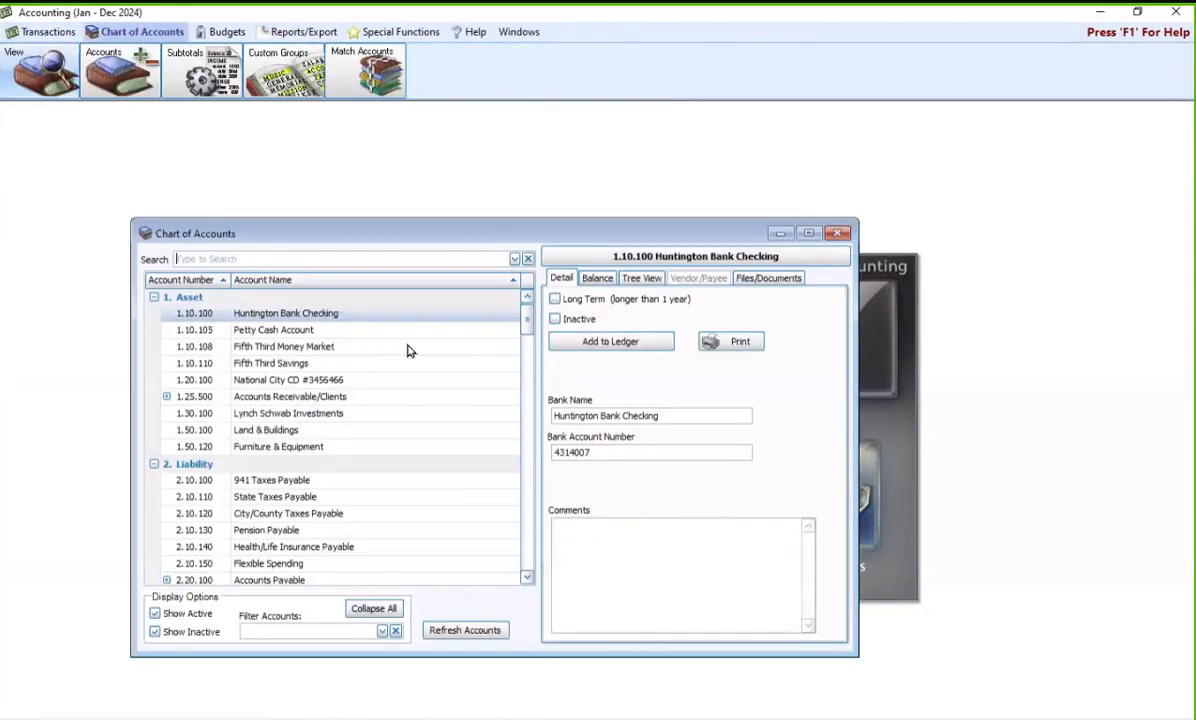
pyautogui.click(322, 260)
pyautogui.write('visa')
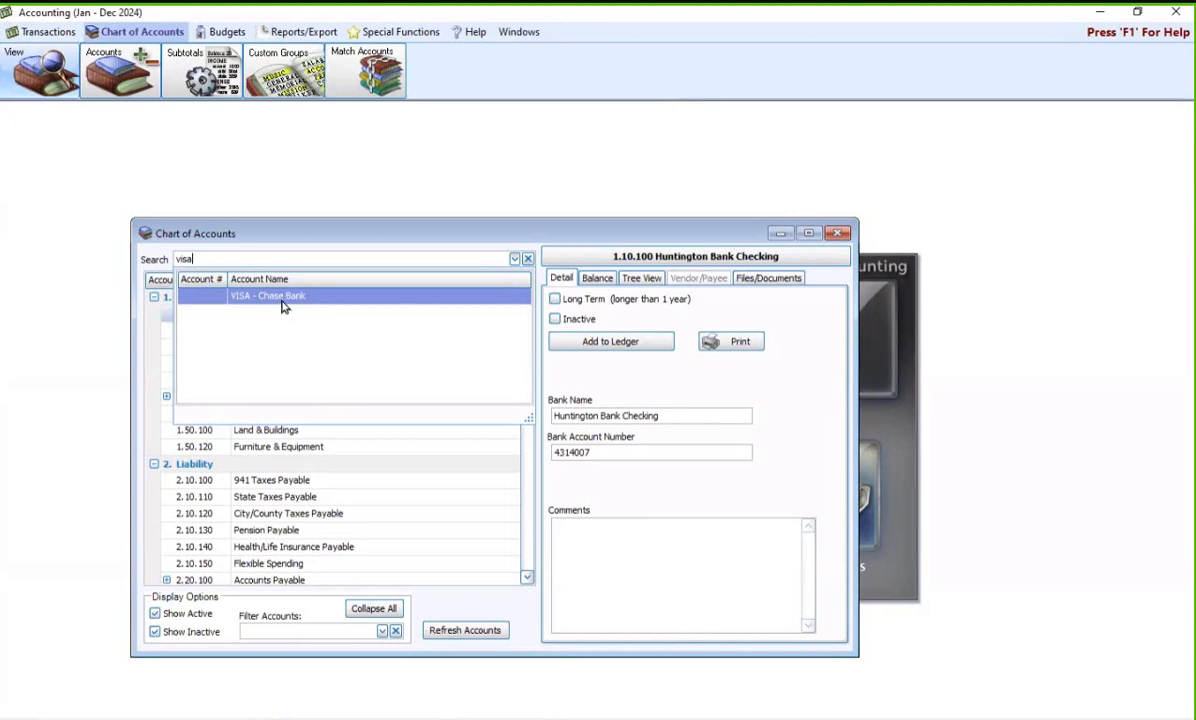
pyautogui.click(284, 307)
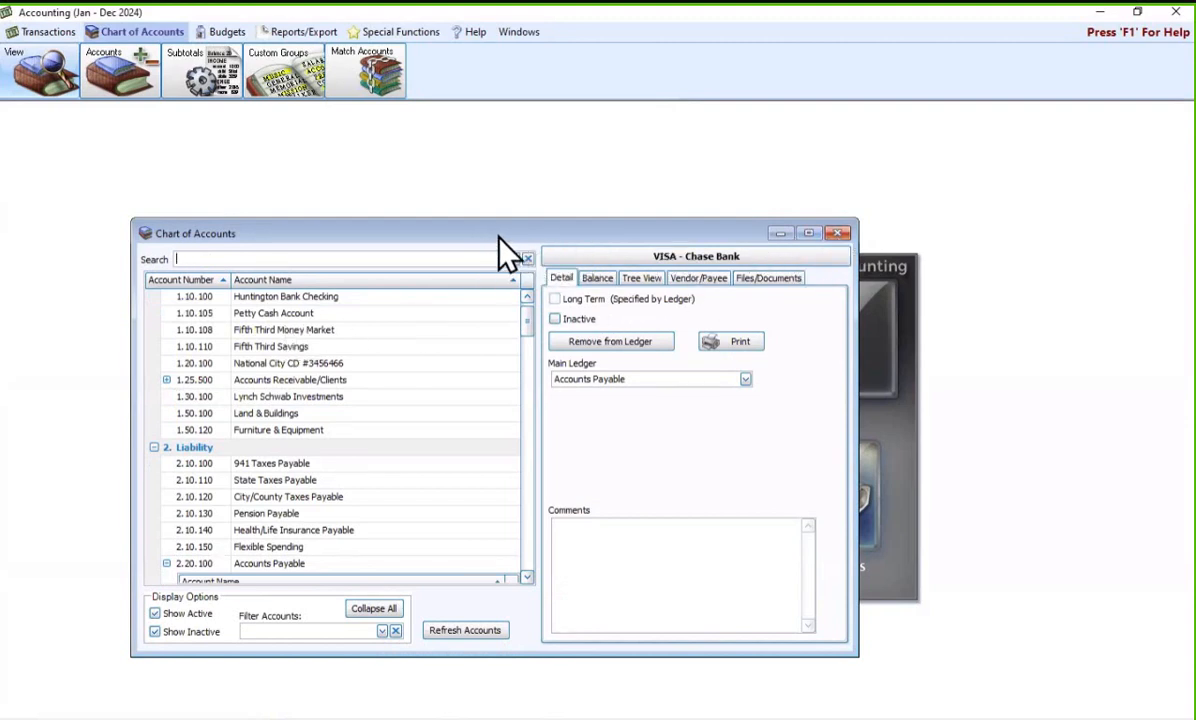
pyautogui.click(838, 231)
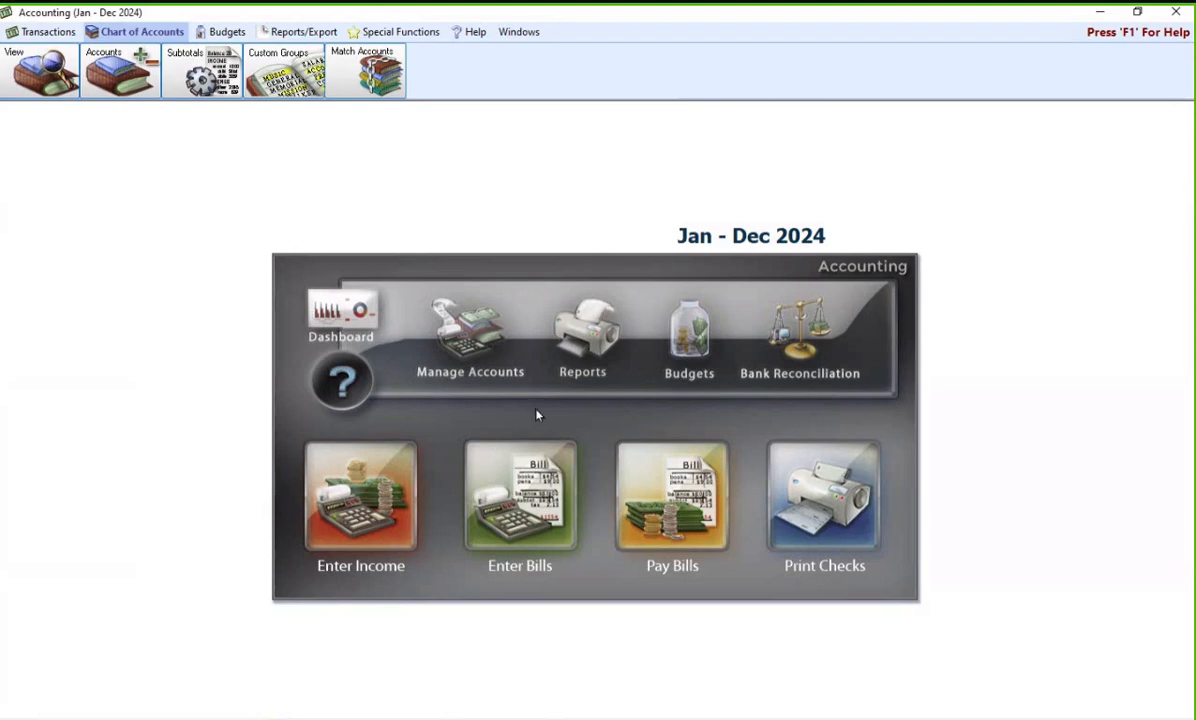
# Display the list of outstanding bills through Quick Pay in Pay Bills.
pyautogui.click(528, 497)
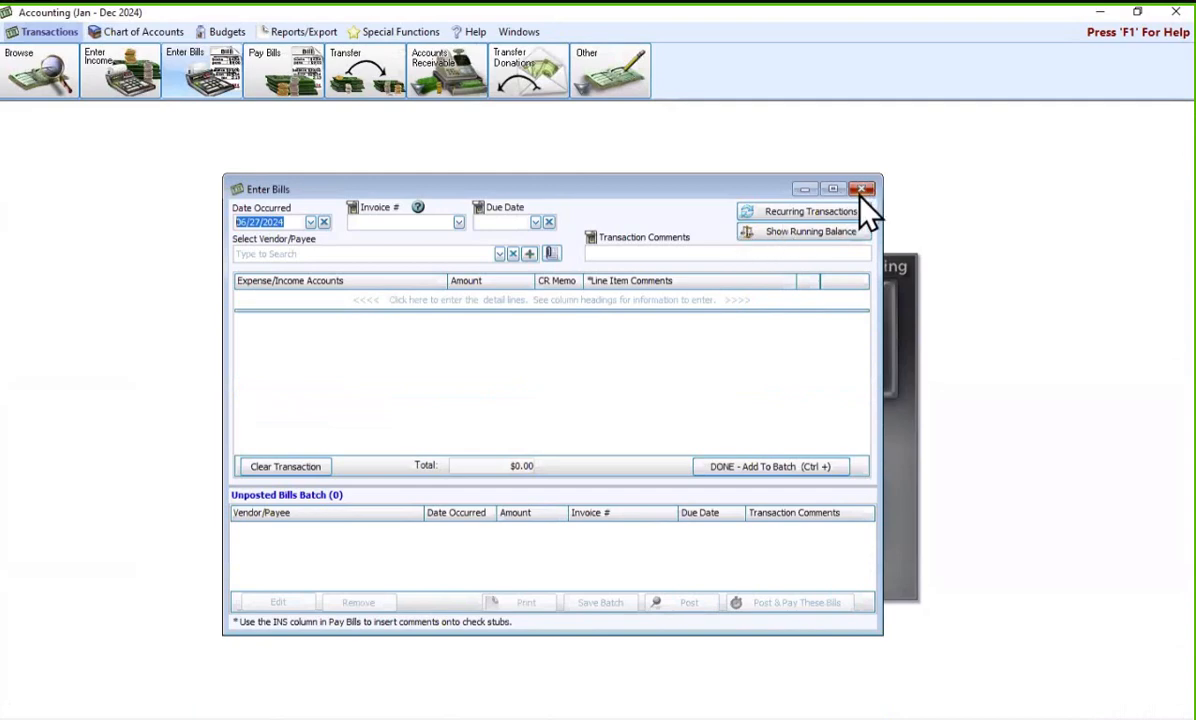
pyautogui.click(861, 190)
pyautogui.click(648, 492)
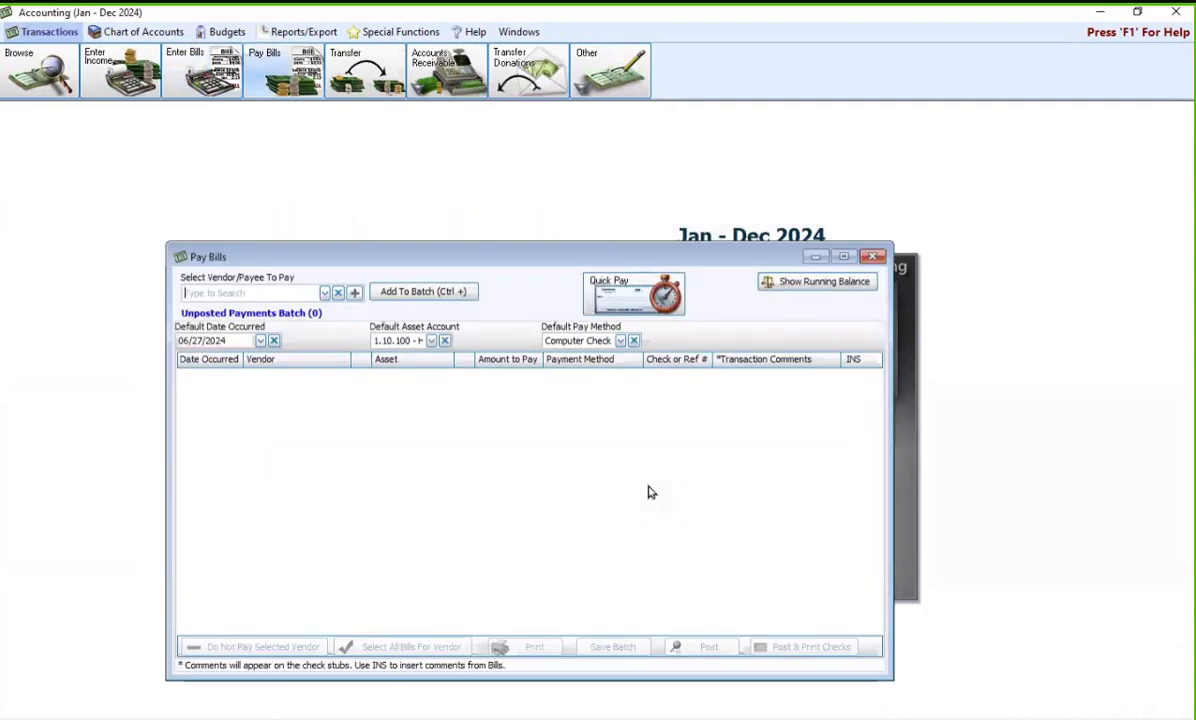
pyautogui.click(634, 299)
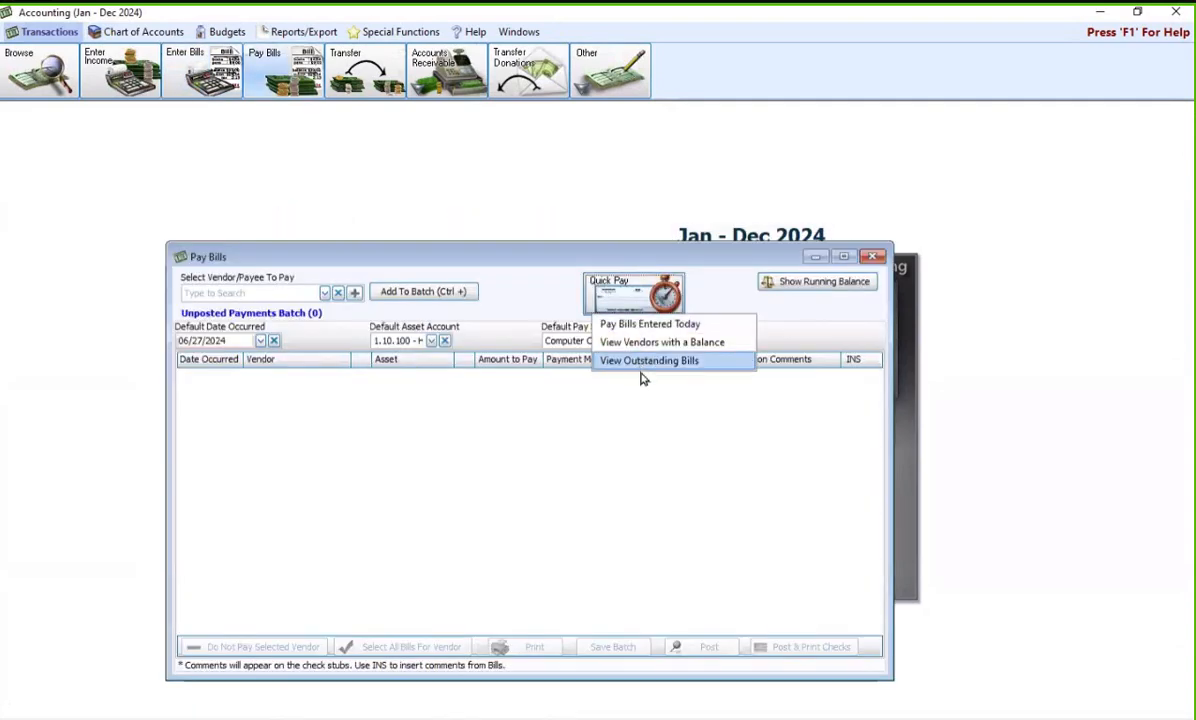
pyautogui.click(645, 364)
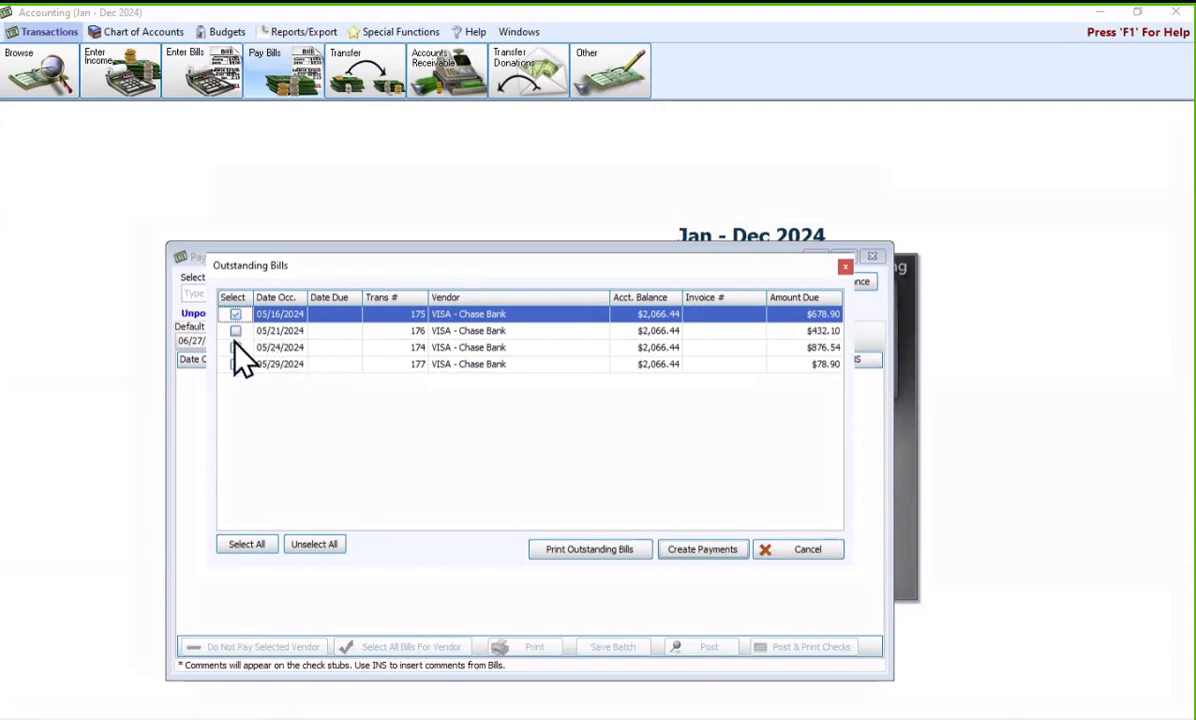
# Create payments for all four outstanding VISA - Chase Bank bills, and delete the entire unposted batch on exit.
pyautogui.click(235, 330)
pyautogui.click(235, 347)
pyautogui.click(235, 364)
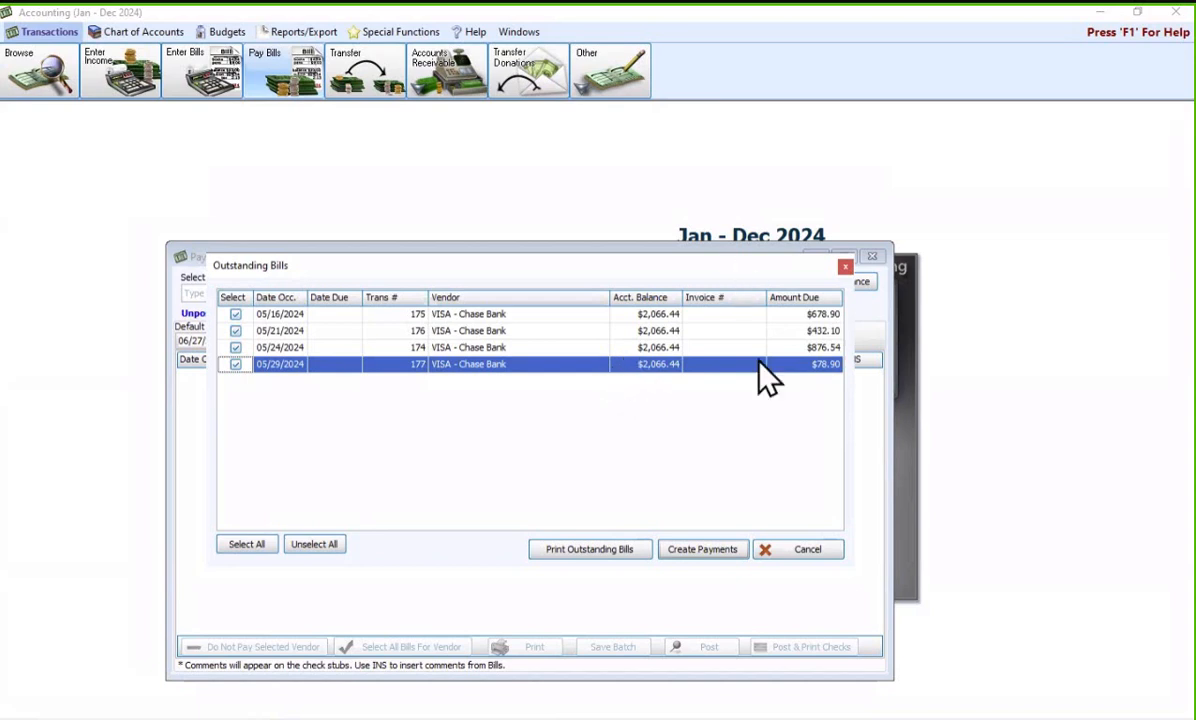
pyautogui.click(667, 548)
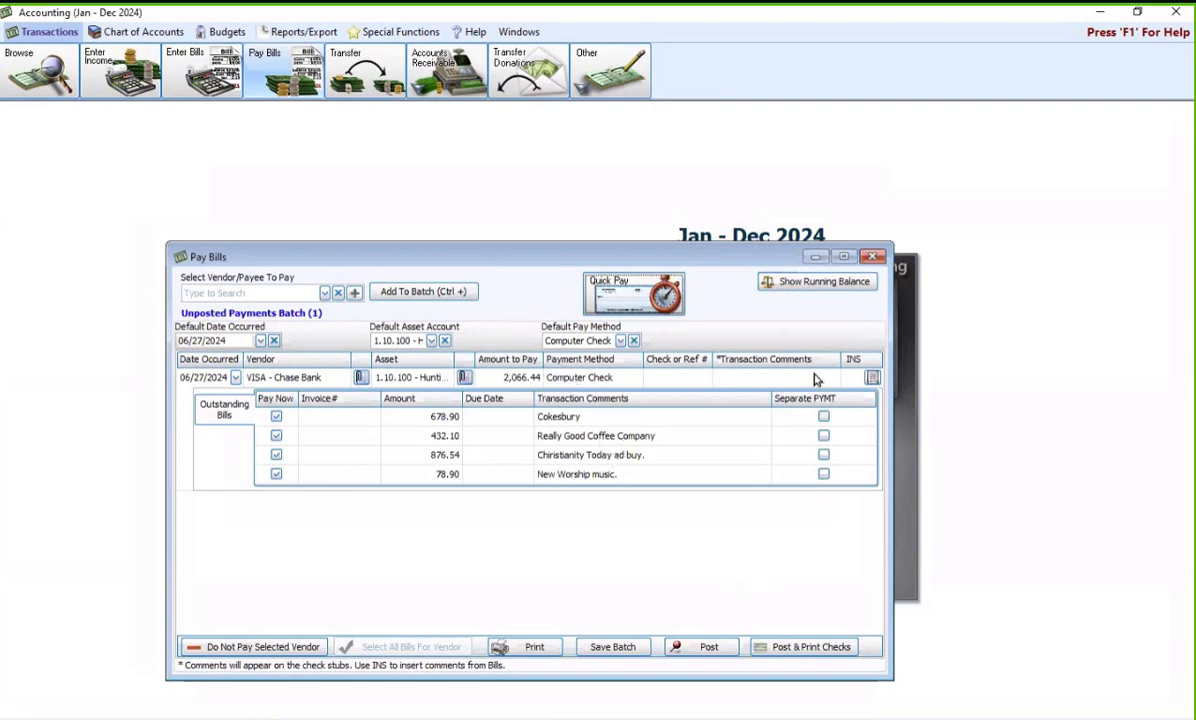
pyautogui.click(873, 256)
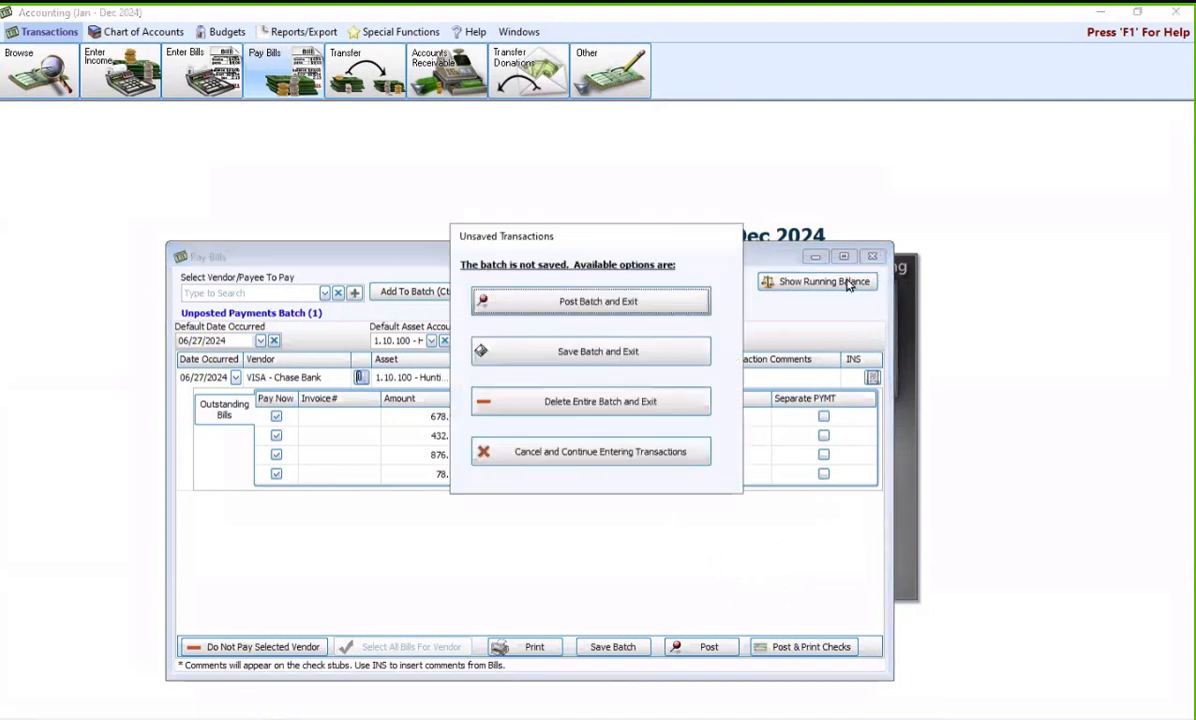
pyautogui.click(592, 401)
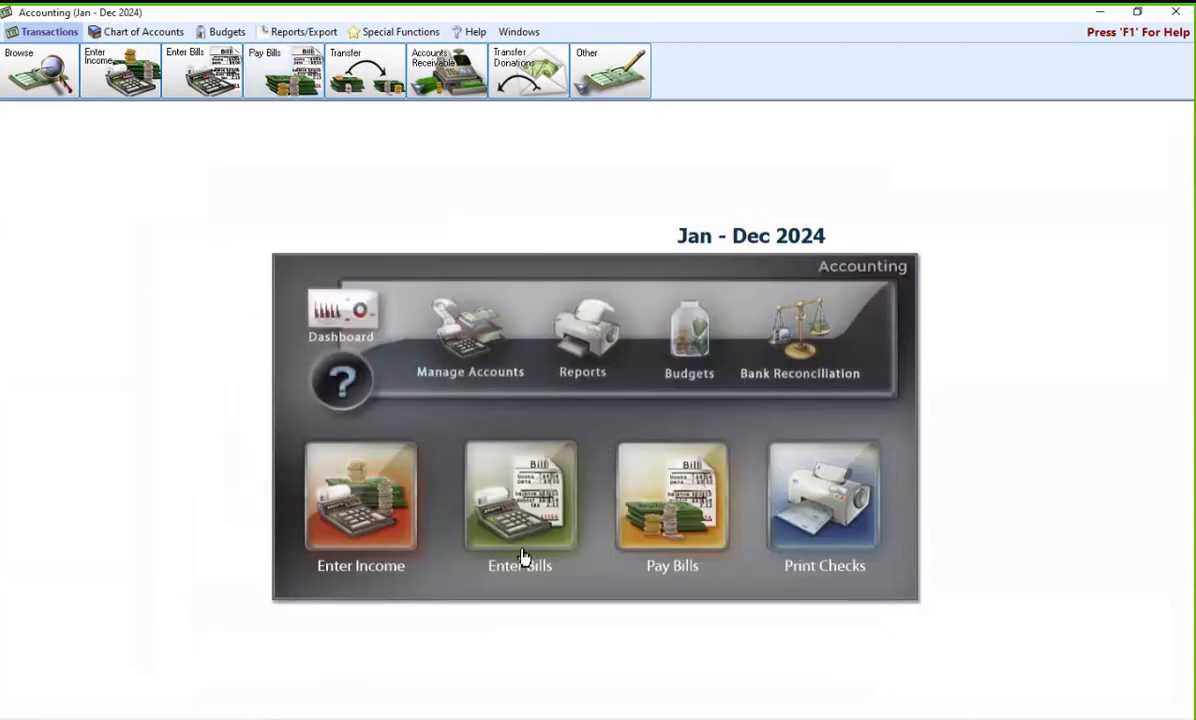
# Start a new bill dated 05/31/2024 with VISA - Chase Bank as the vendor.
pyautogui.click(500, 518)
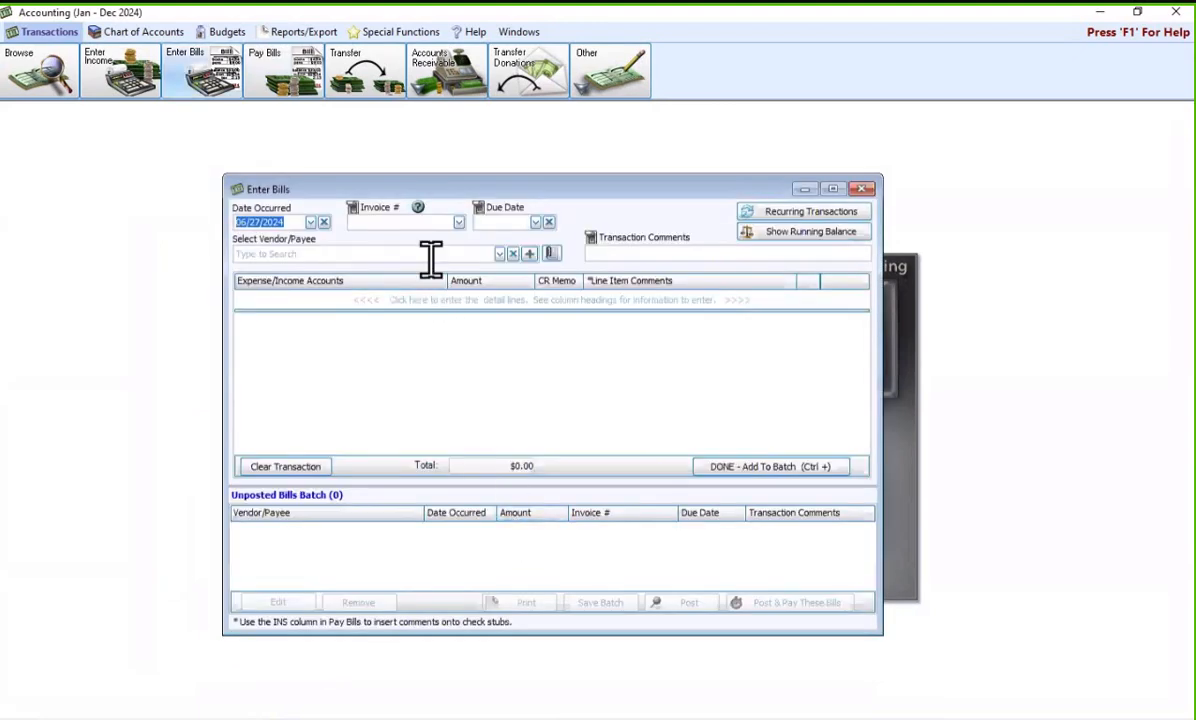
pyautogui.click(310, 222)
pyautogui.click(250, 254)
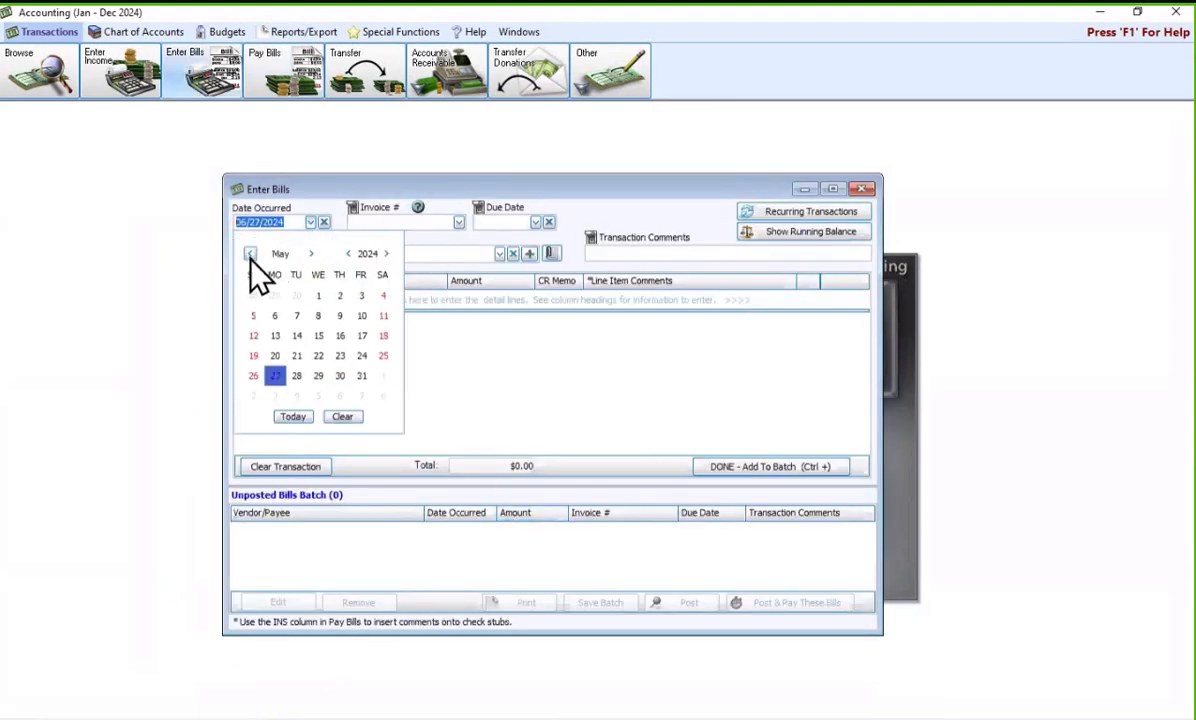
pyautogui.click(362, 379)
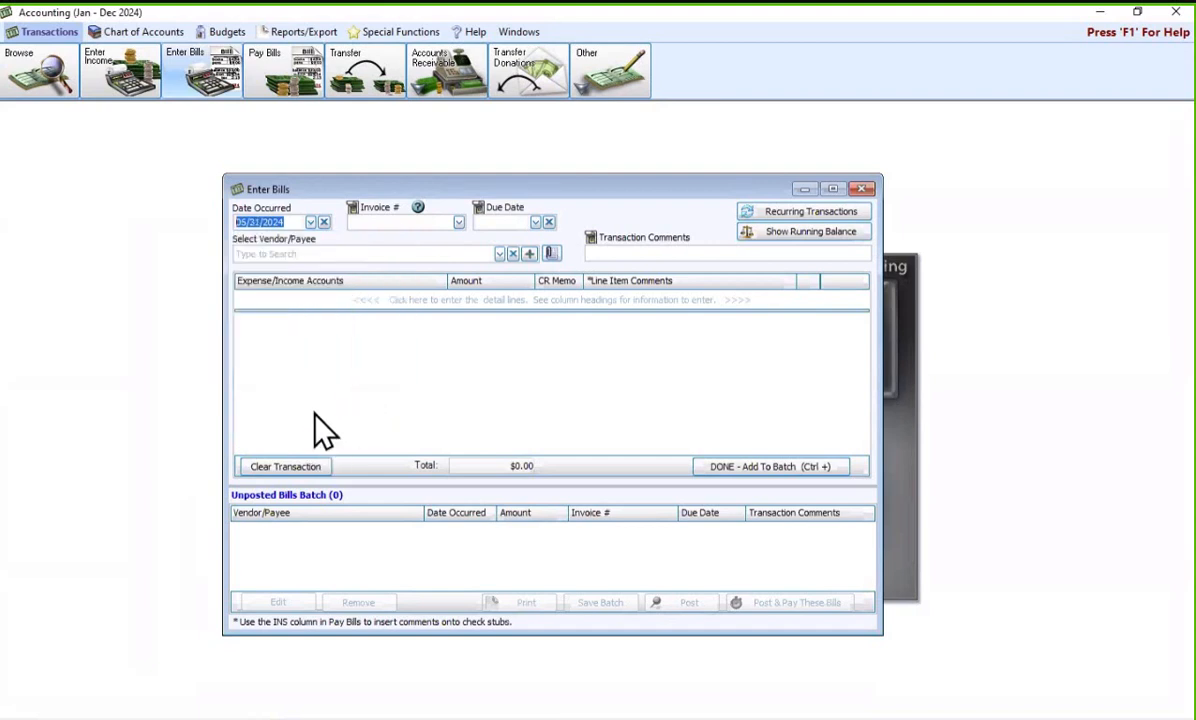
pyautogui.click(288, 254)
pyautogui.write('visa')
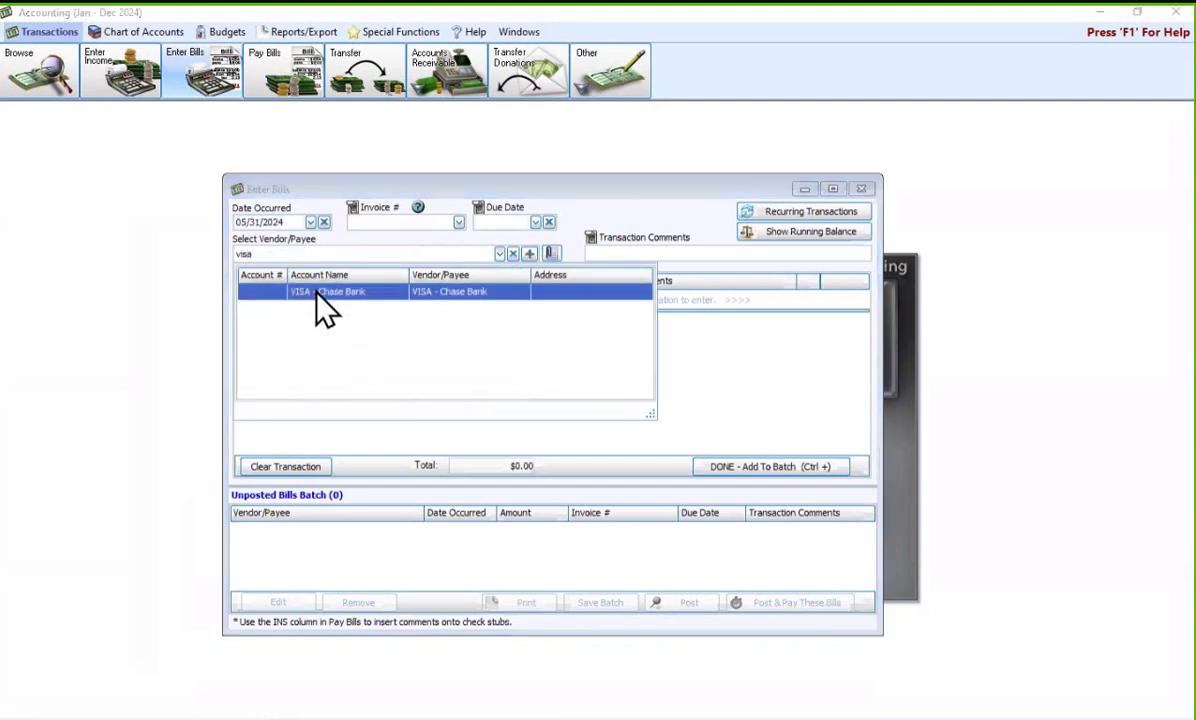
pyautogui.click(314, 291)
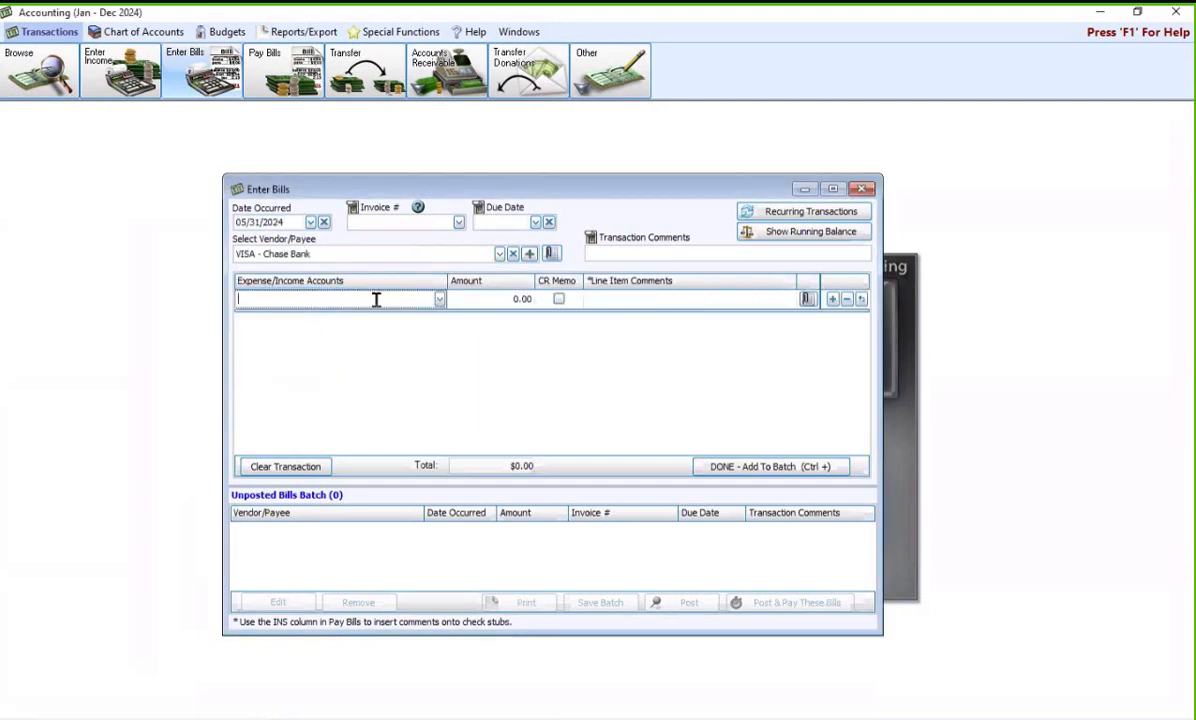
# Choose 5.10.415 - Custodian Supplies as the expense account for the bill's first detail line.
pyautogui.click(439, 299)
pyautogui.scroll(-5, 420, 360)
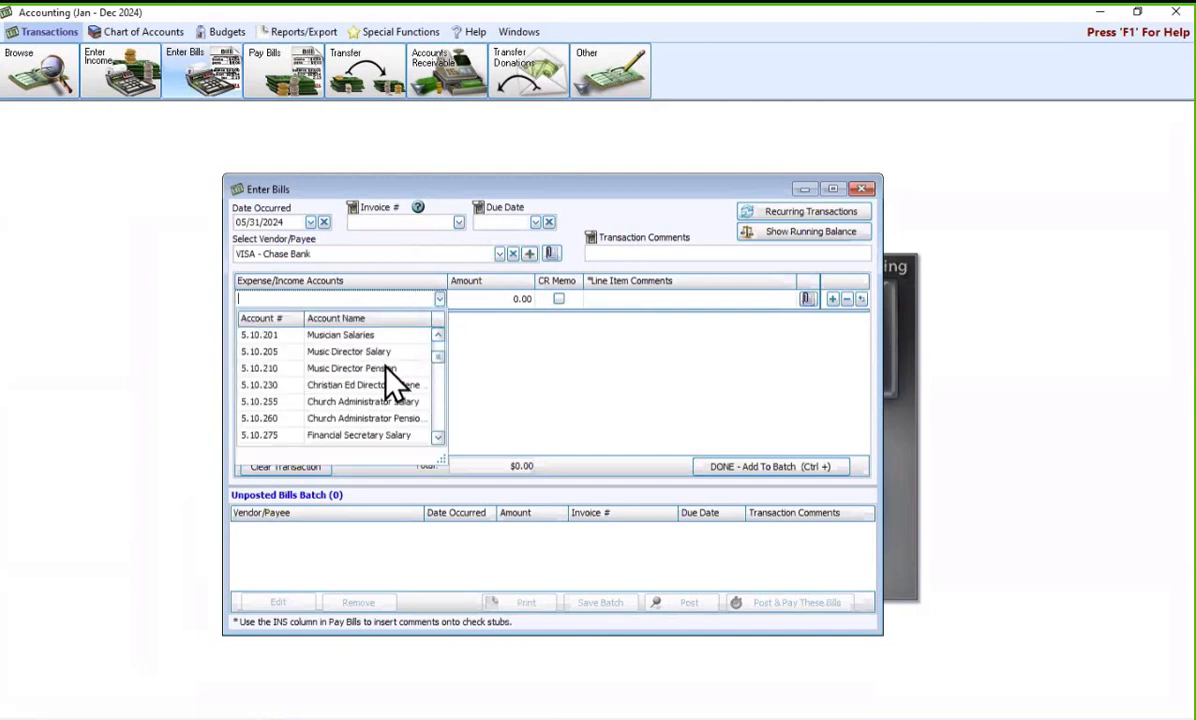
pyautogui.scroll(-3, 384, 366)
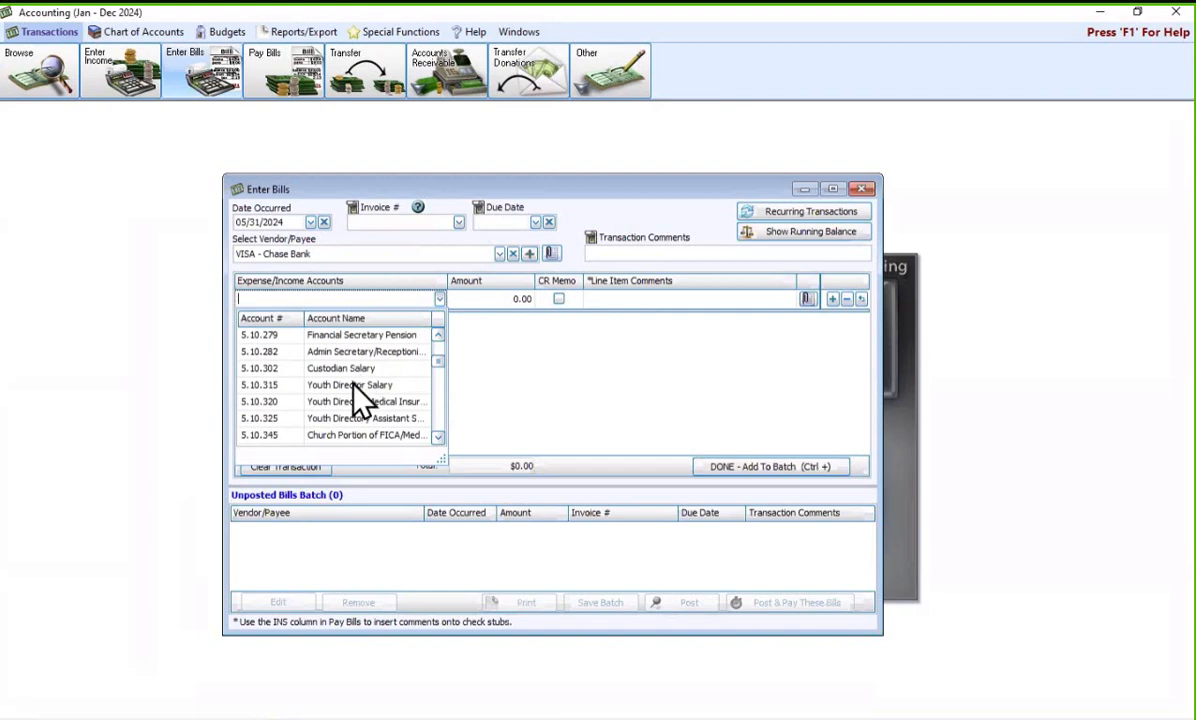
pyautogui.scroll(-2, 360, 395)
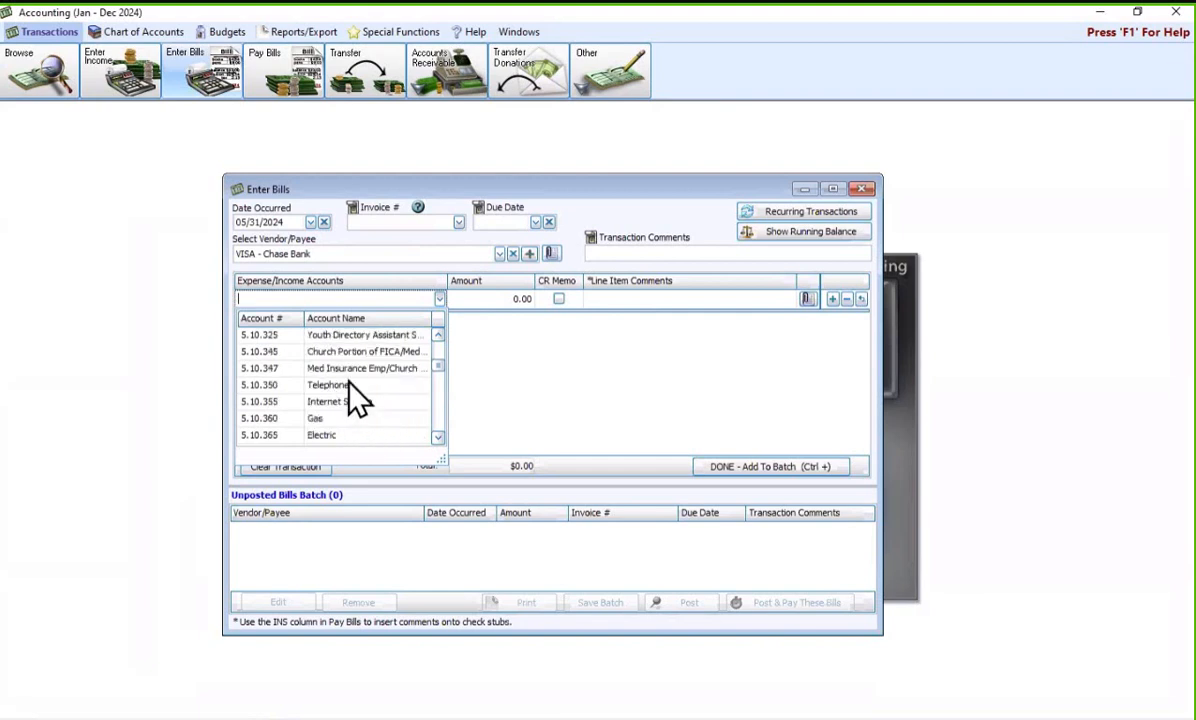
pyautogui.scroll(-2, 350, 390)
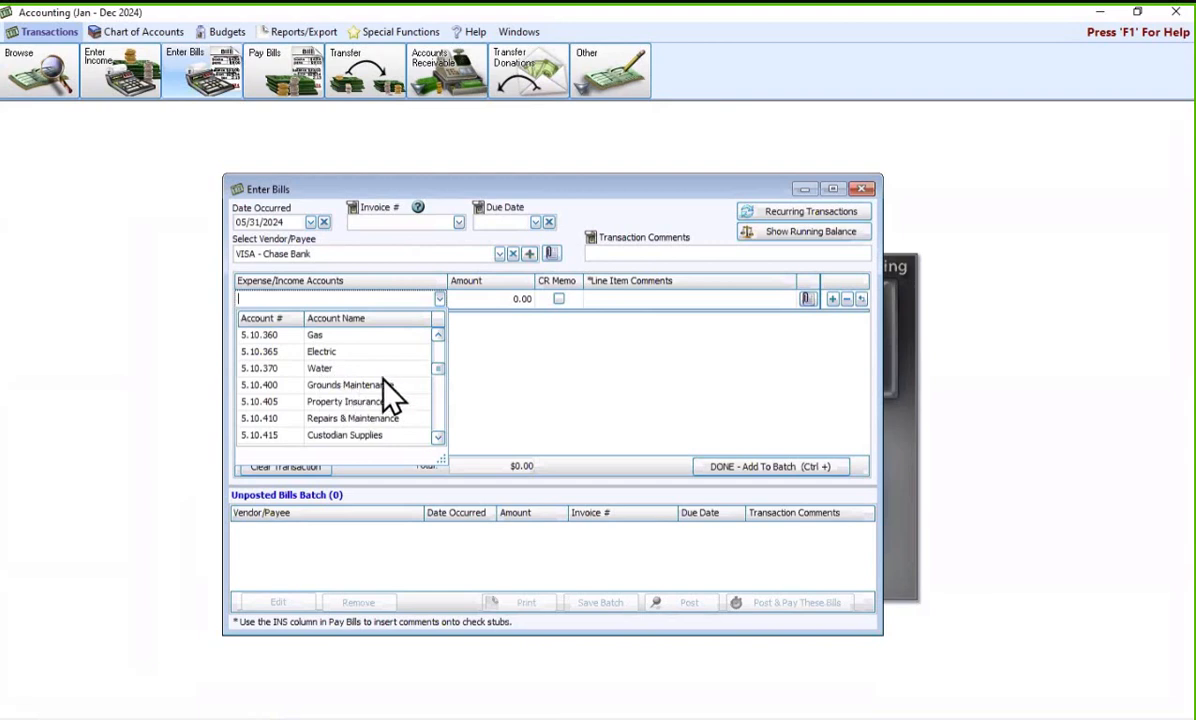
pyautogui.scroll(-1, 376, 370)
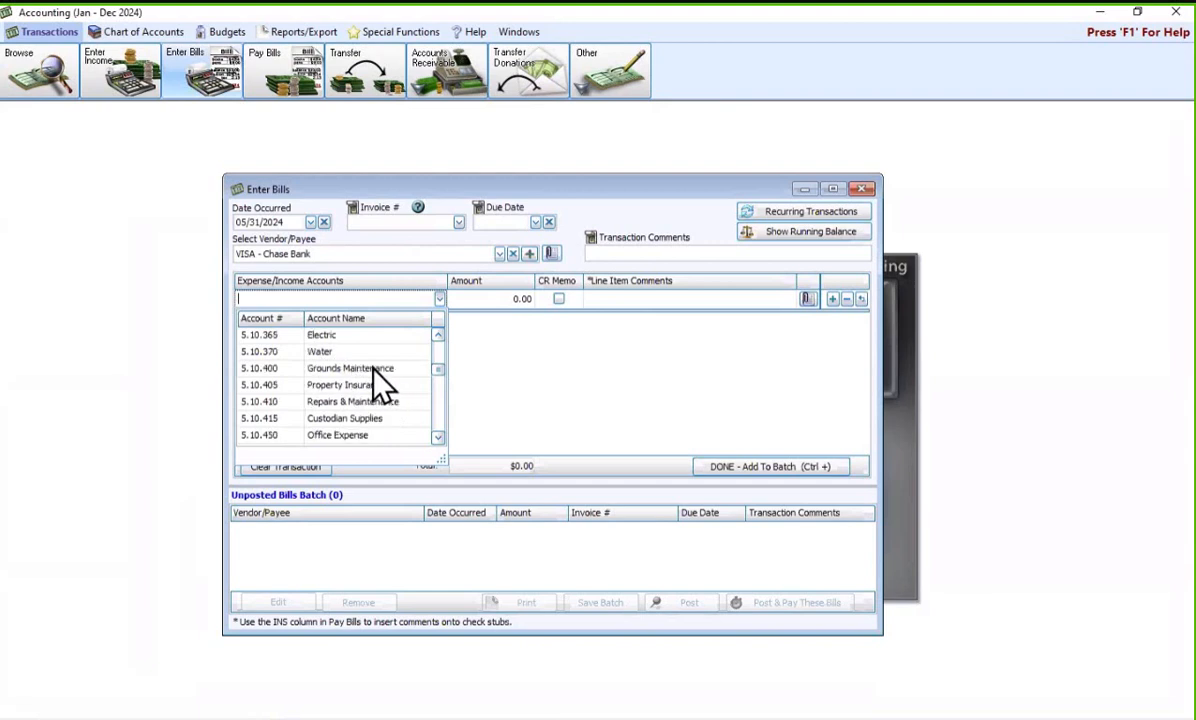
pyautogui.click(371, 418)
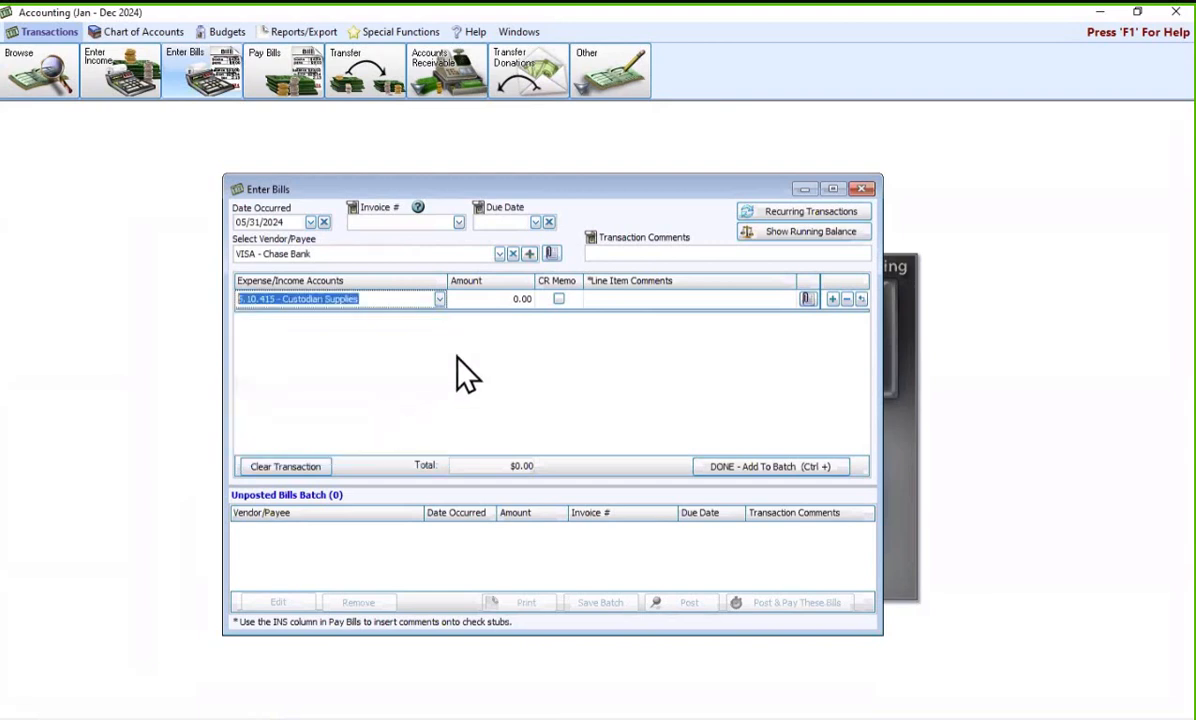
pyautogui.write('1230.')
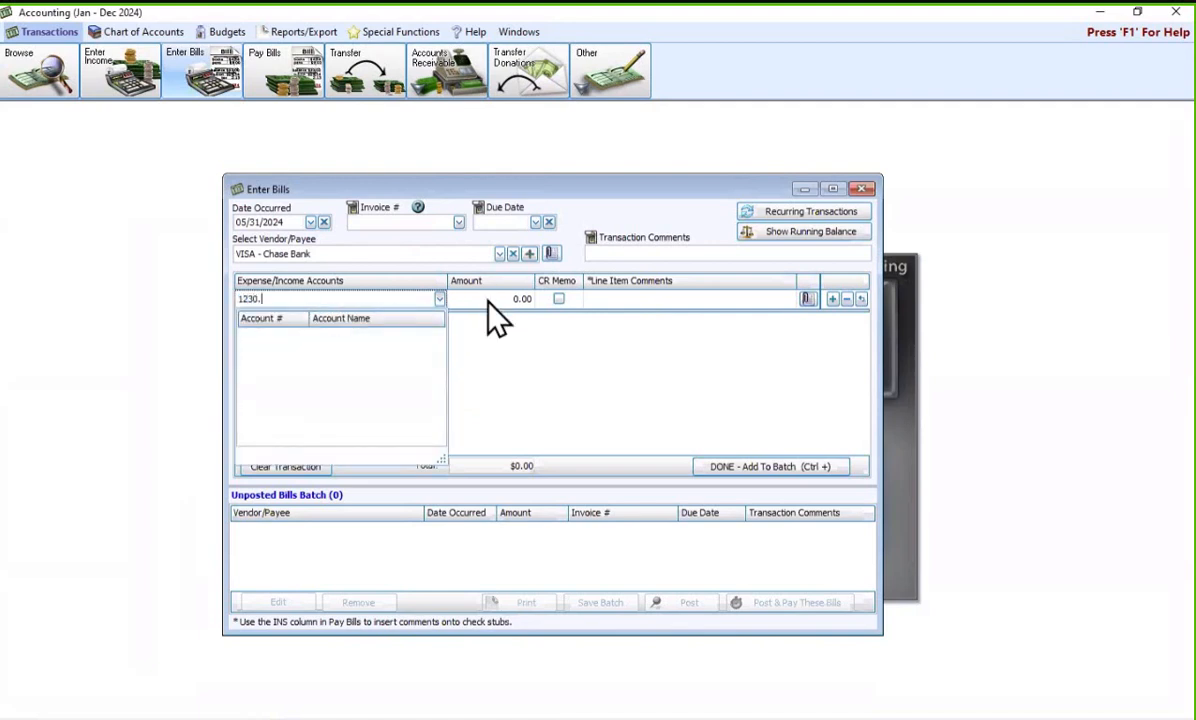
pyautogui.press('BackSpace')
pyautogui.press('BackSpace')
pyautogui.press('BackSpace')
pyautogui.press('BackSpace')
pyautogui.press('BackSpace')
# Search the first line's expense accounts for "cust" and select 5.10.415 - Custodian Supplies.
pyautogui.write('cud')
pyautogui.press('BackSpace')
pyautogui.write('st')
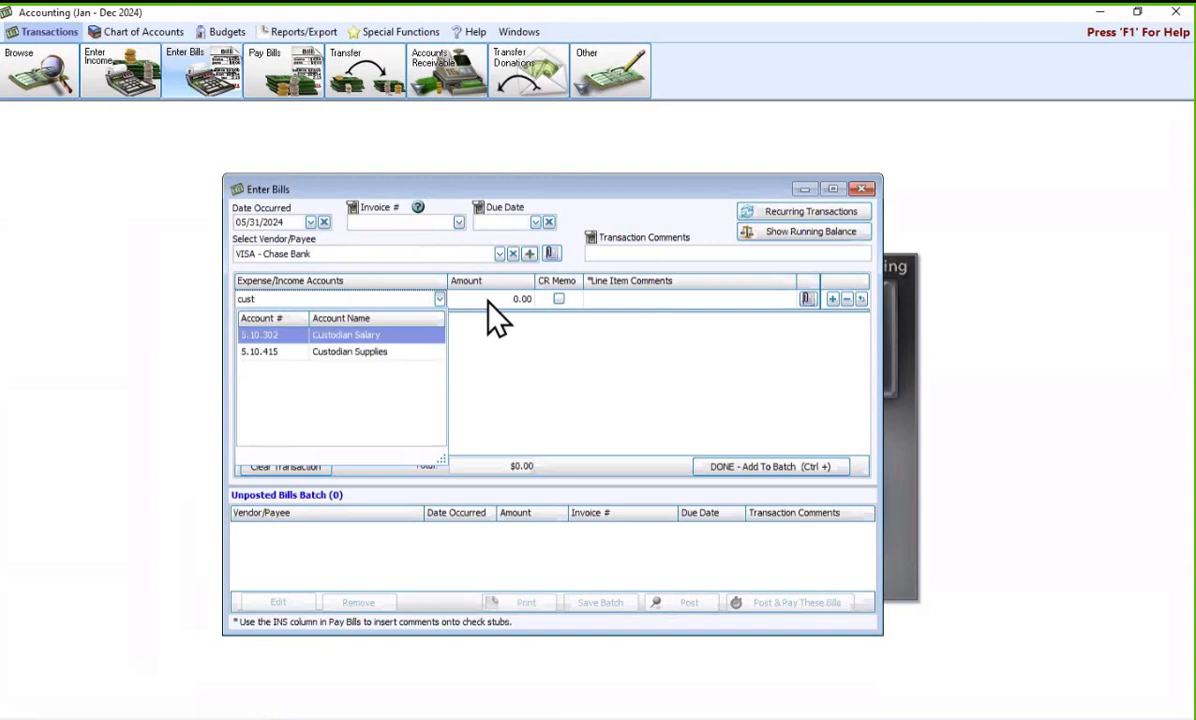
pyautogui.press('Down')
pyautogui.press('Return')
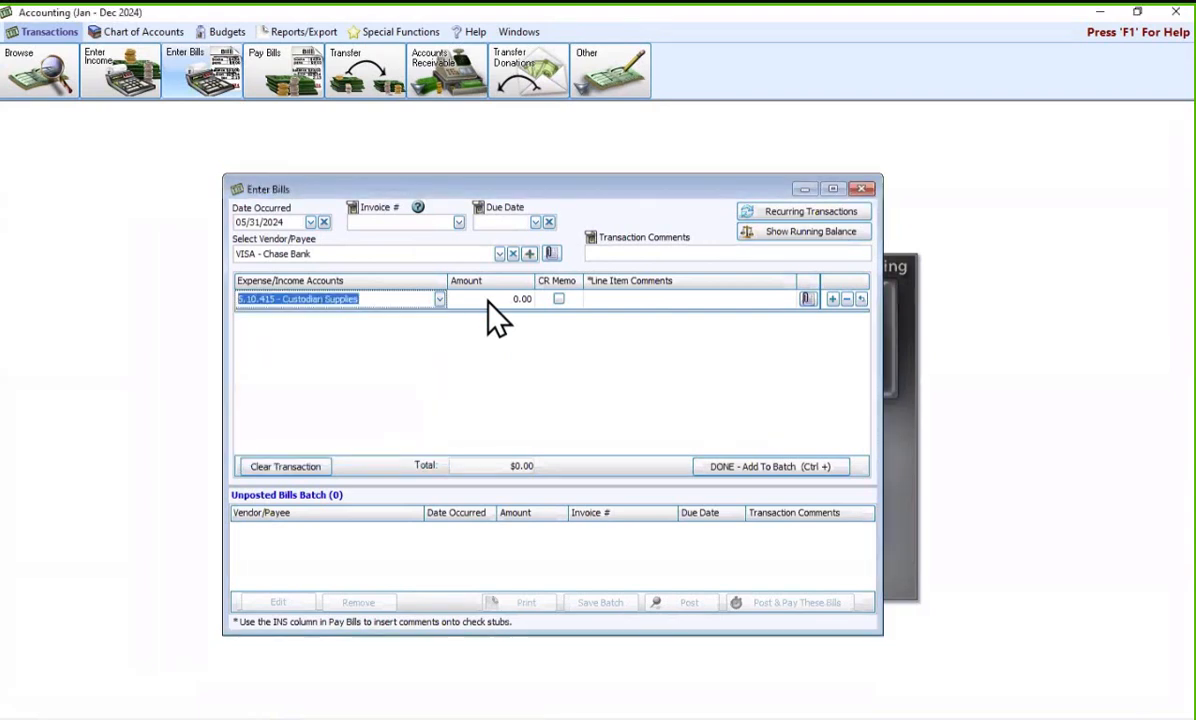
# Set the Custodian Supplies amount to 123.45 and add the line to the bill.
pyautogui.click(487, 299)
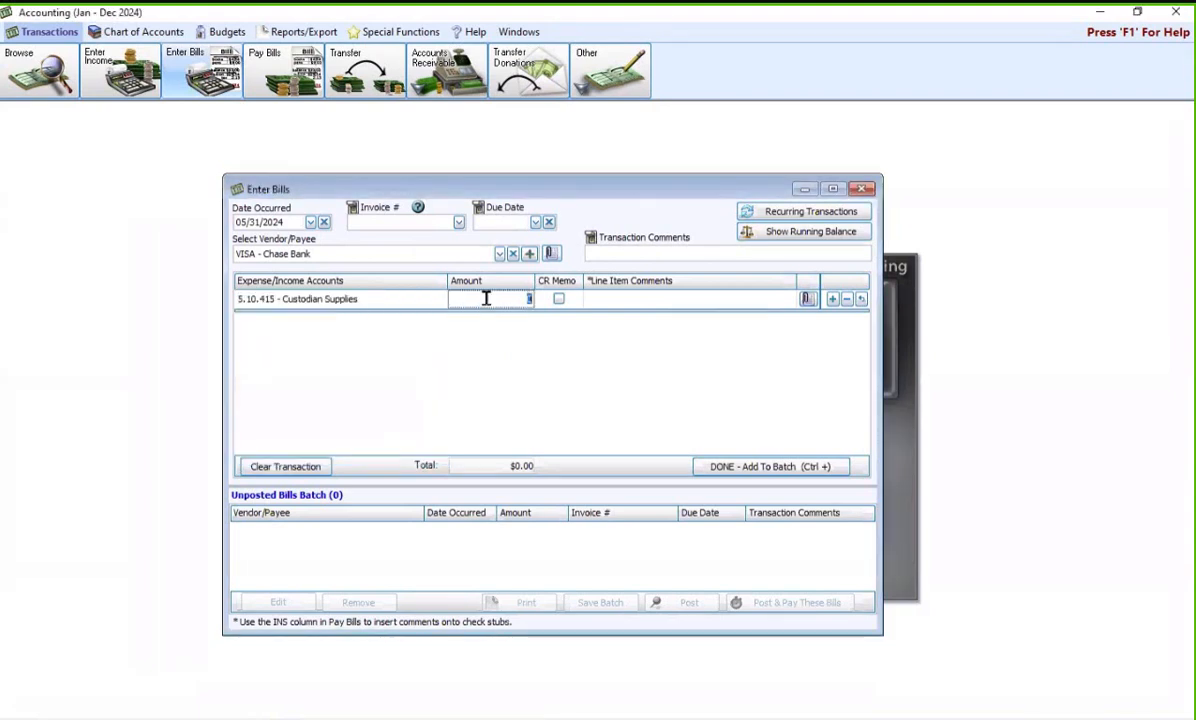
pyautogui.write('123.45')
pyautogui.click(649, 308)
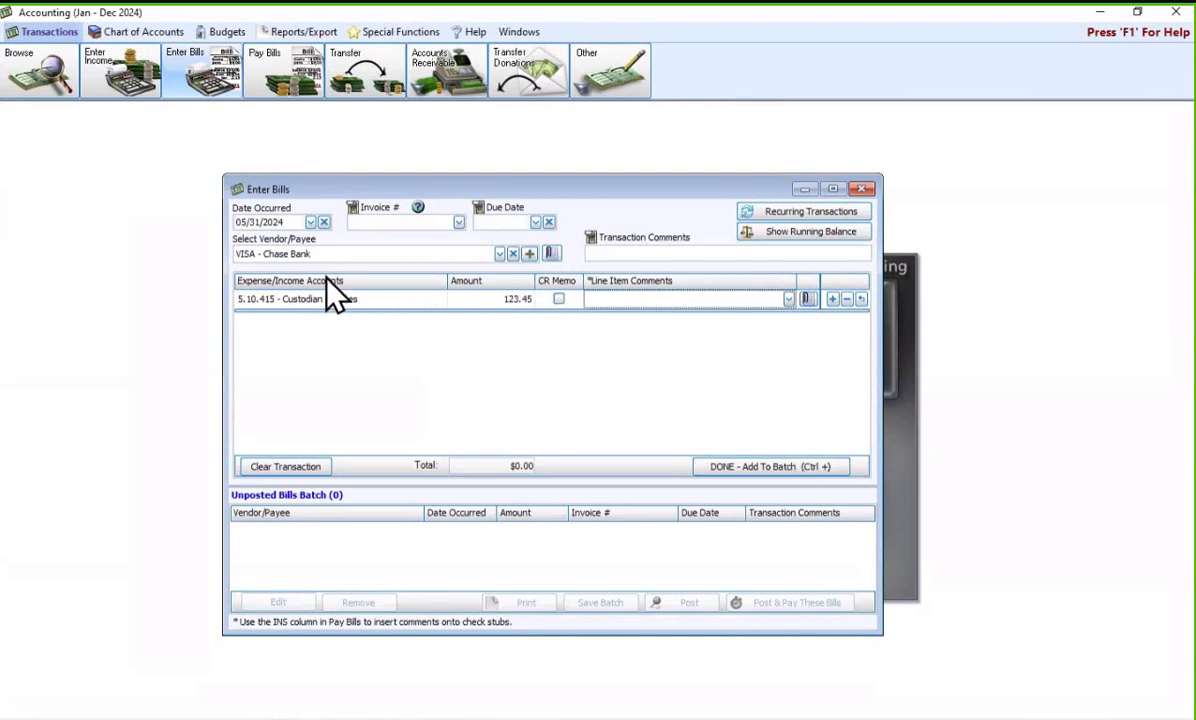
pyautogui.click(832, 298)
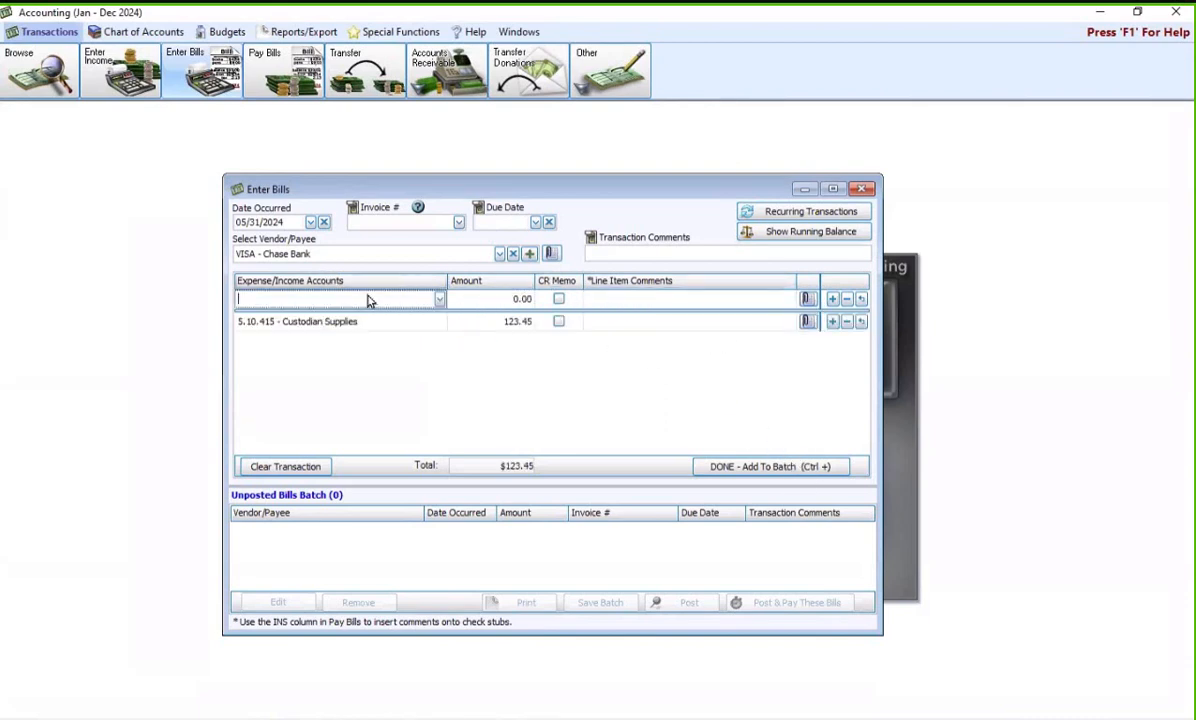
# Add a second detail line for 5.10.465 - Paper with an amount of 45.67.
pyautogui.click(439, 299)
pyautogui.scroll(-1, 390, 365)
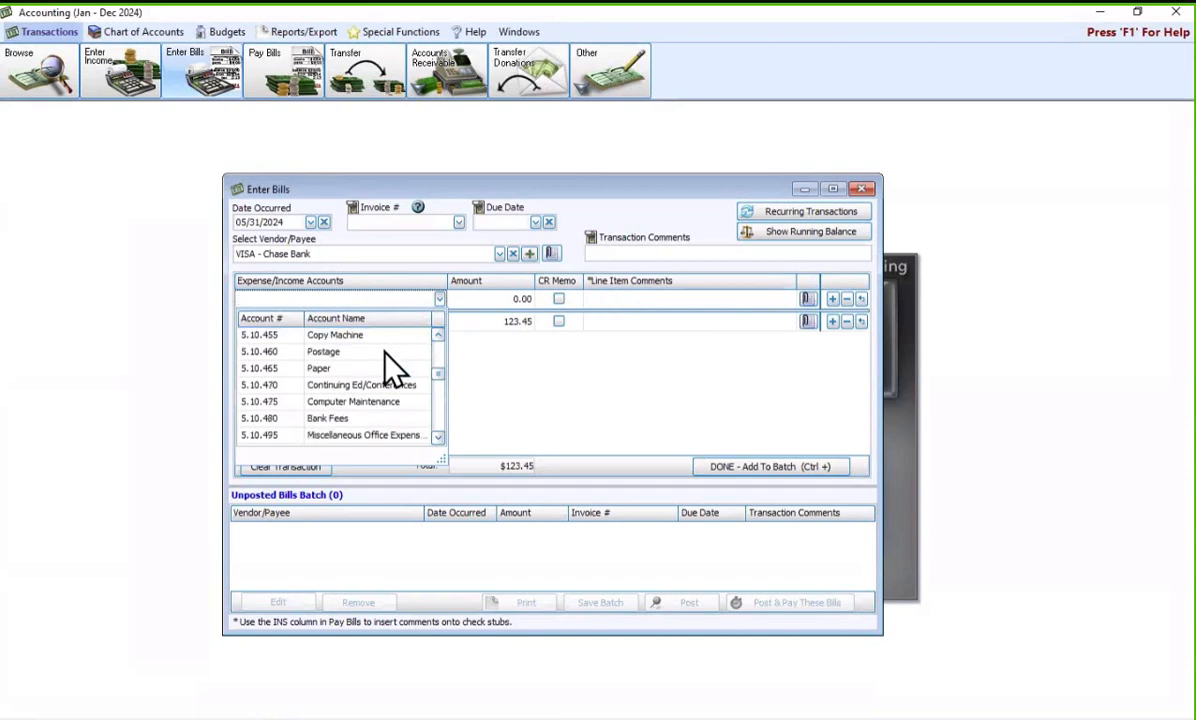
pyautogui.click(320, 368)
pyautogui.press('Tab')
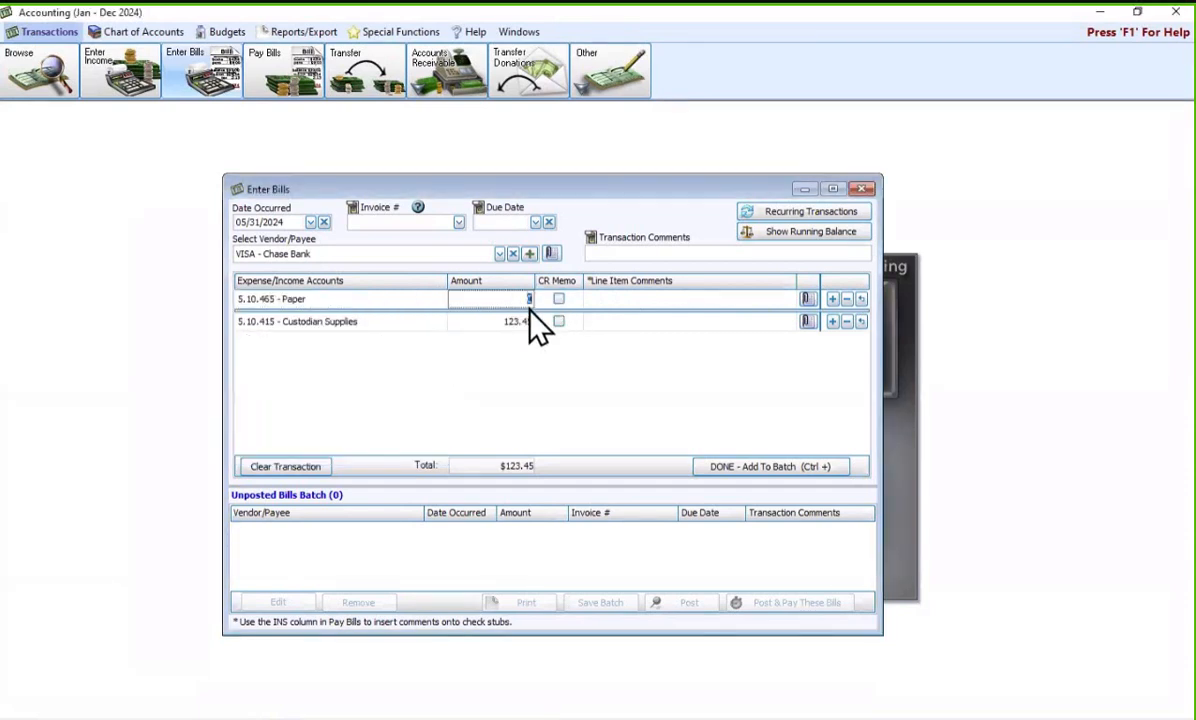
pyautogui.write('45.67')
pyautogui.click(833, 300)
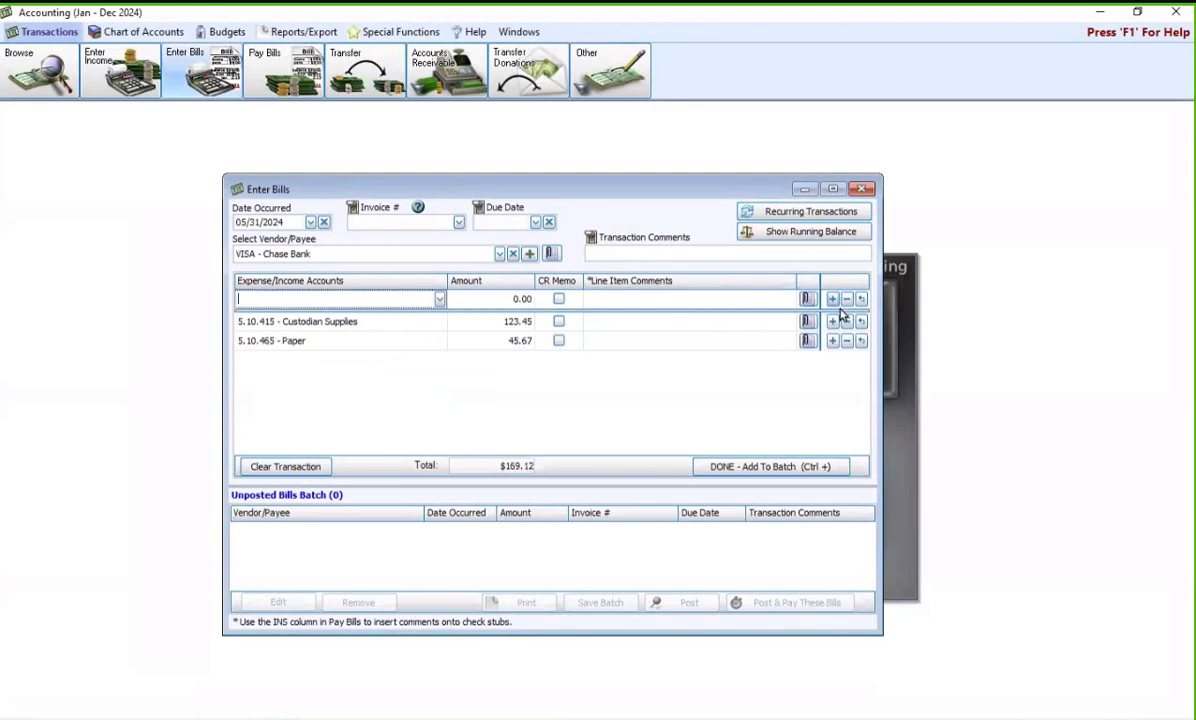
# Add a third detail line for 5.10.460 - Postage with an amount of 123.45 and place the bill in the unposted batch.
pyautogui.click(438, 302)
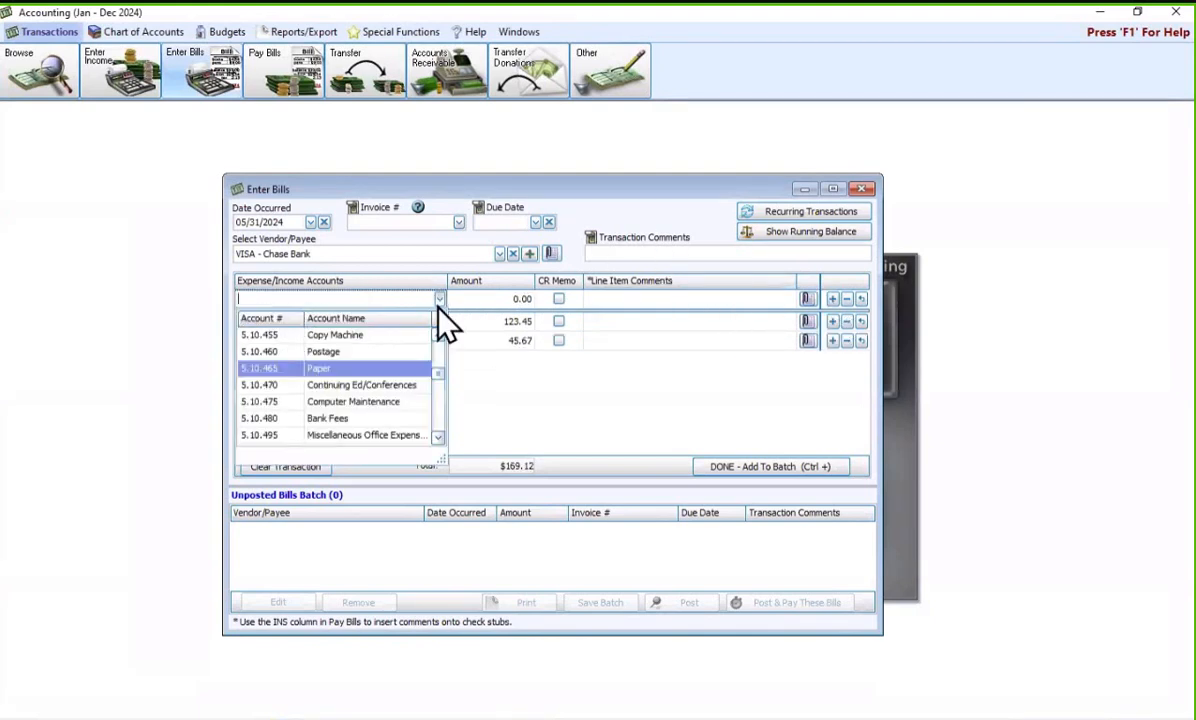
pyautogui.click(335, 352)
pyautogui.click(515, 302)
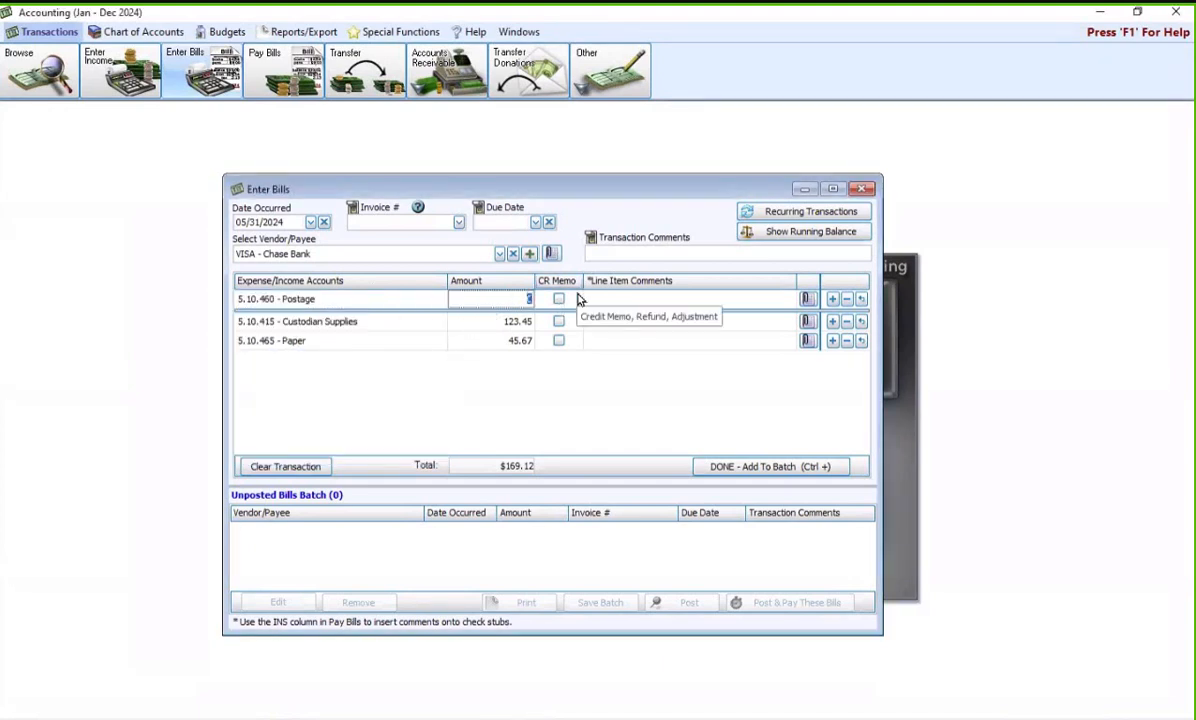
pyautogui.write('123.45')
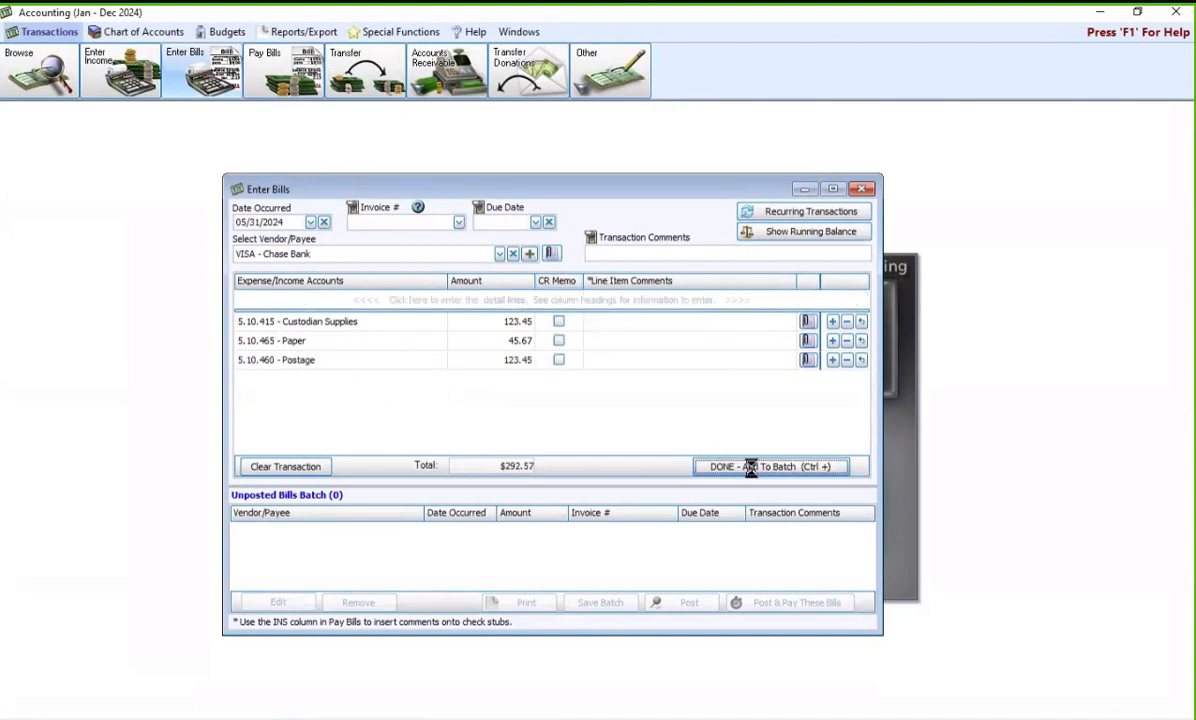
pyautogui.click(706, 467)
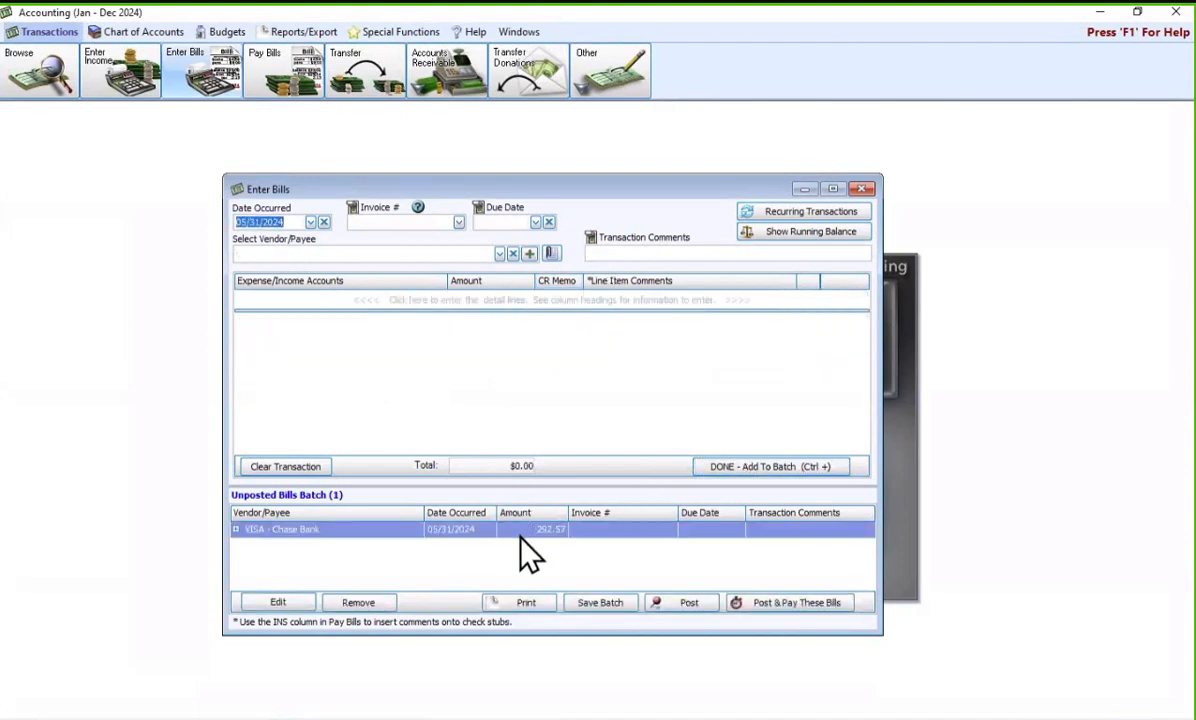
# Reopen the batched VISA bill and enter line comments: Walmart for Custodian Supplies, Office max for Paper, and USPS for Postage.
pyautogui.doubleClick(525, 530)
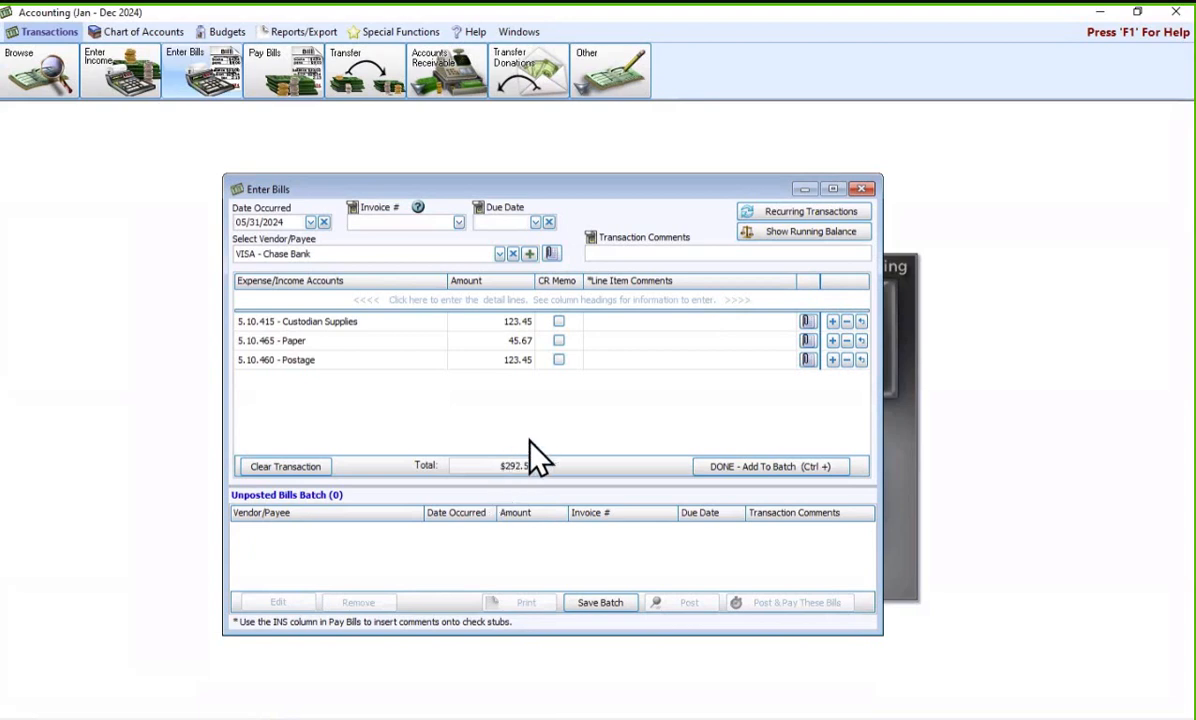
pyautogui.click(616, 326)
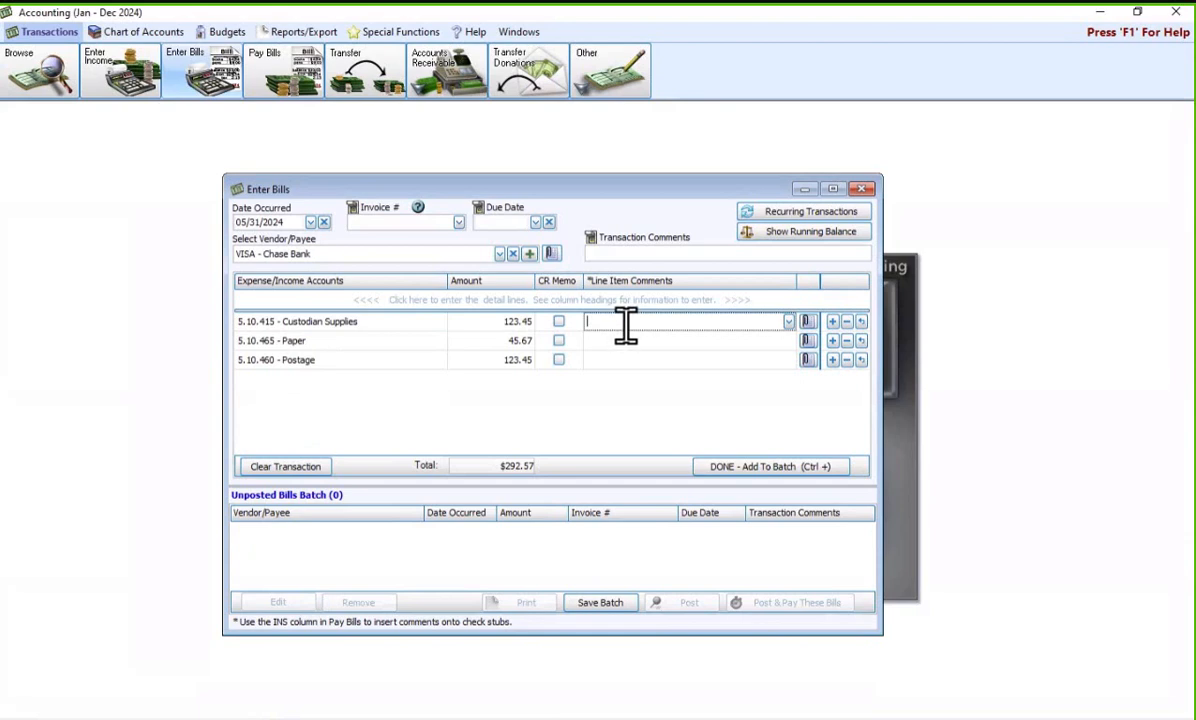
pyautogui.write('Walmart')
pyautogui.click(623, 342)
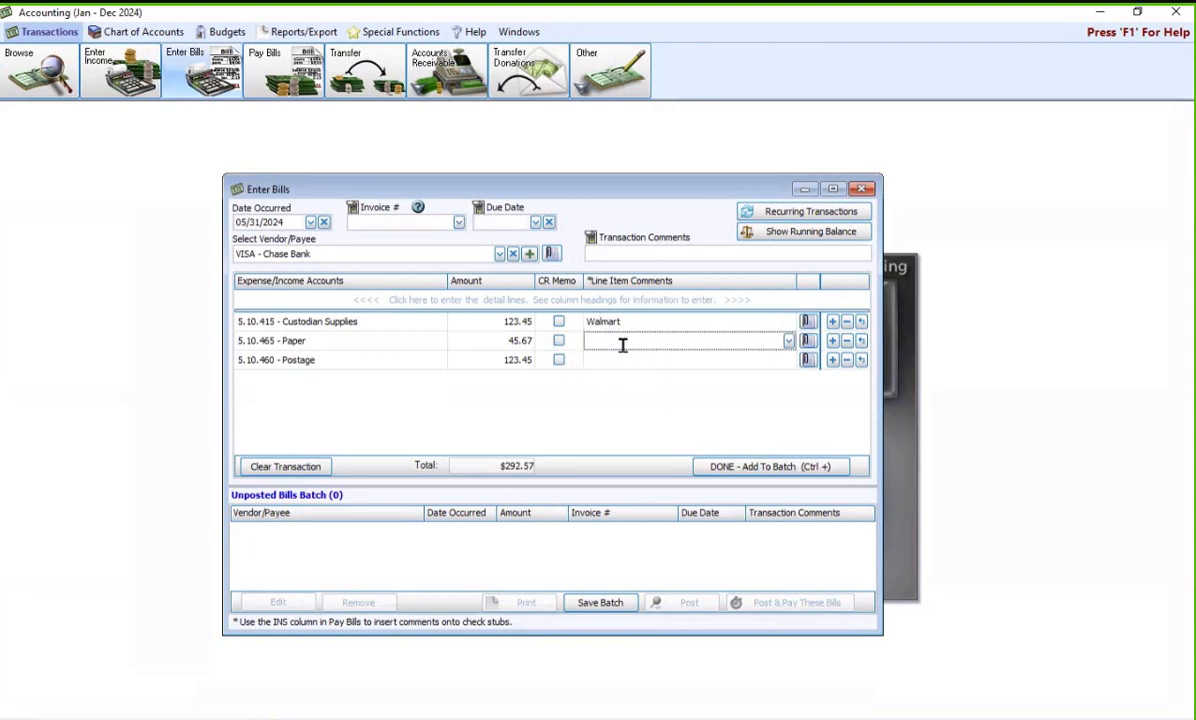
pyautogui.write('Office max')
pyautogui.click(624, 366)
pyautogui.write('USPS')
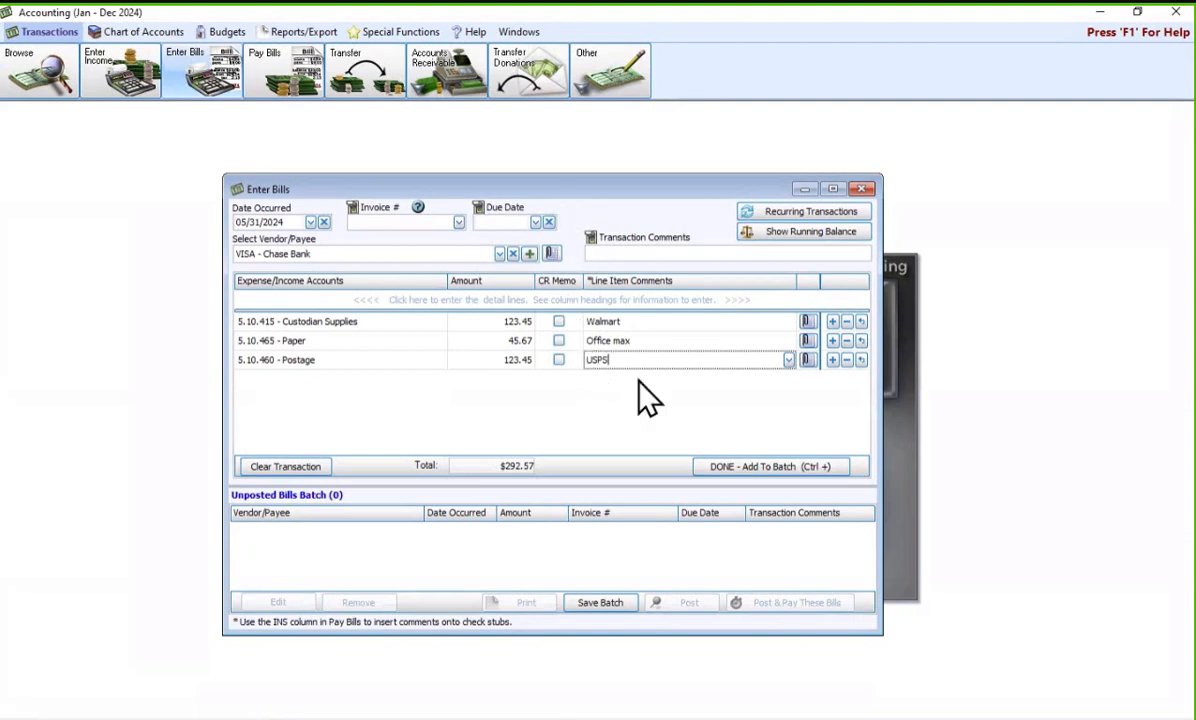
# Return the edited bill to the batch, then post it and proceed to paying it without printing.
pyautogui.click(753, 472)
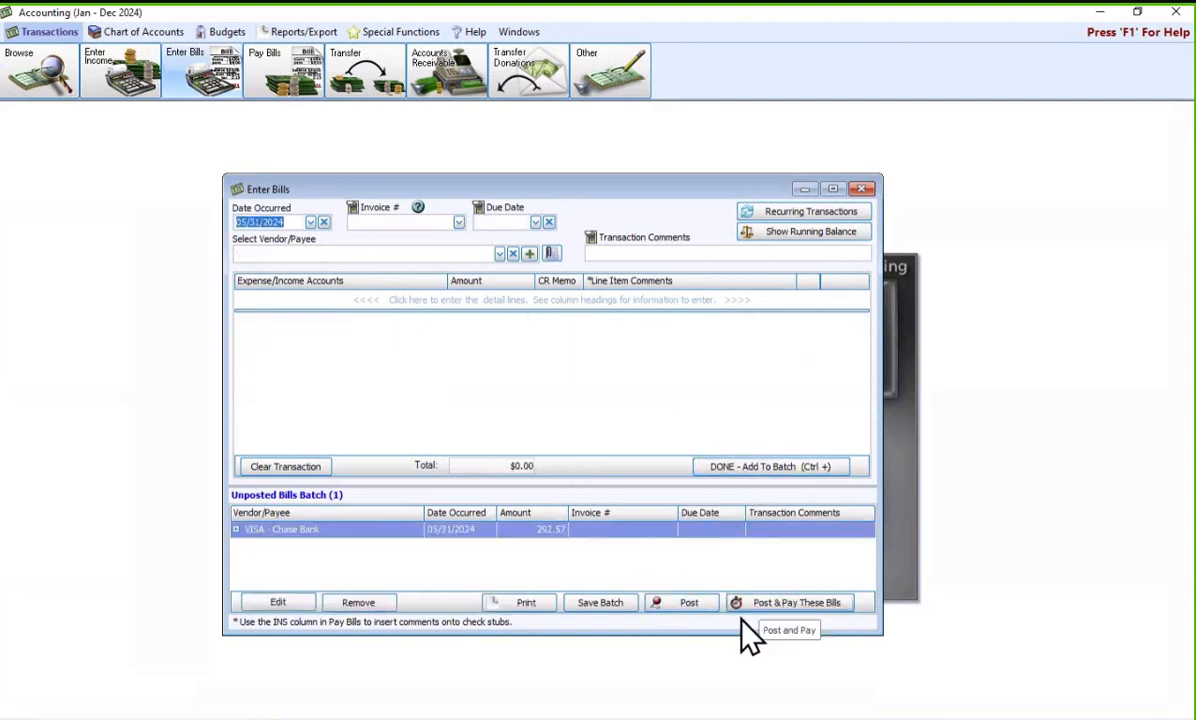
pyautogui.click(762, 603)
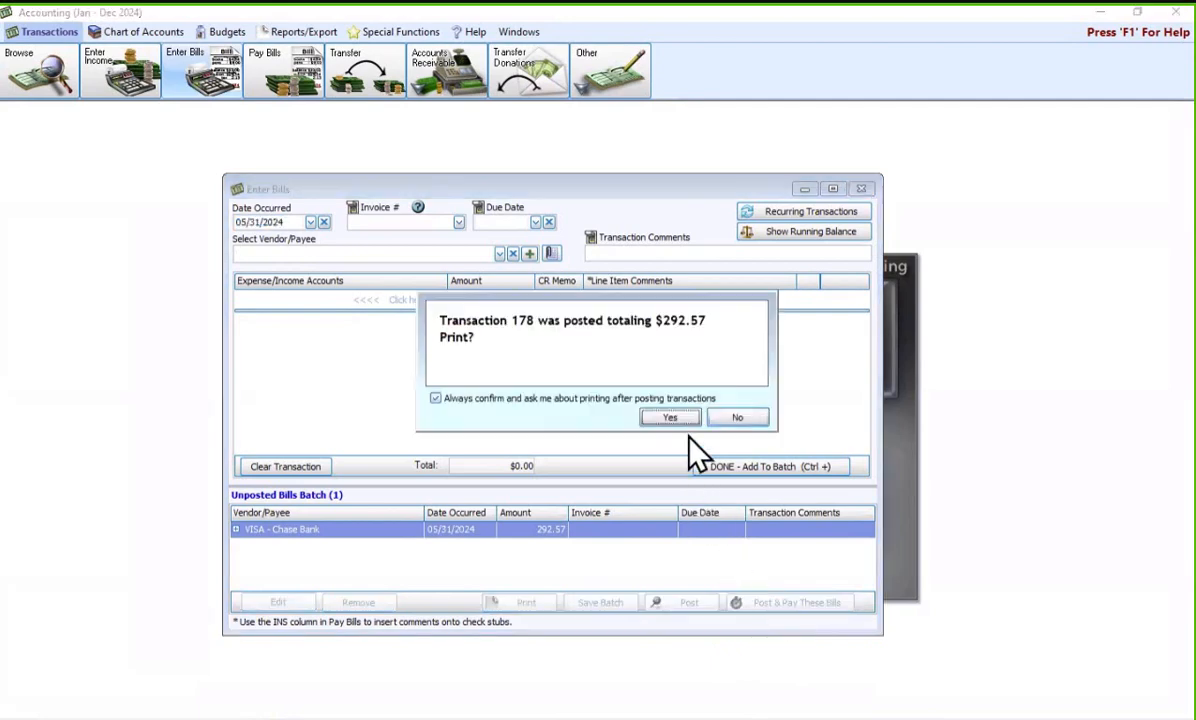
pyautogui.click(737, 418)
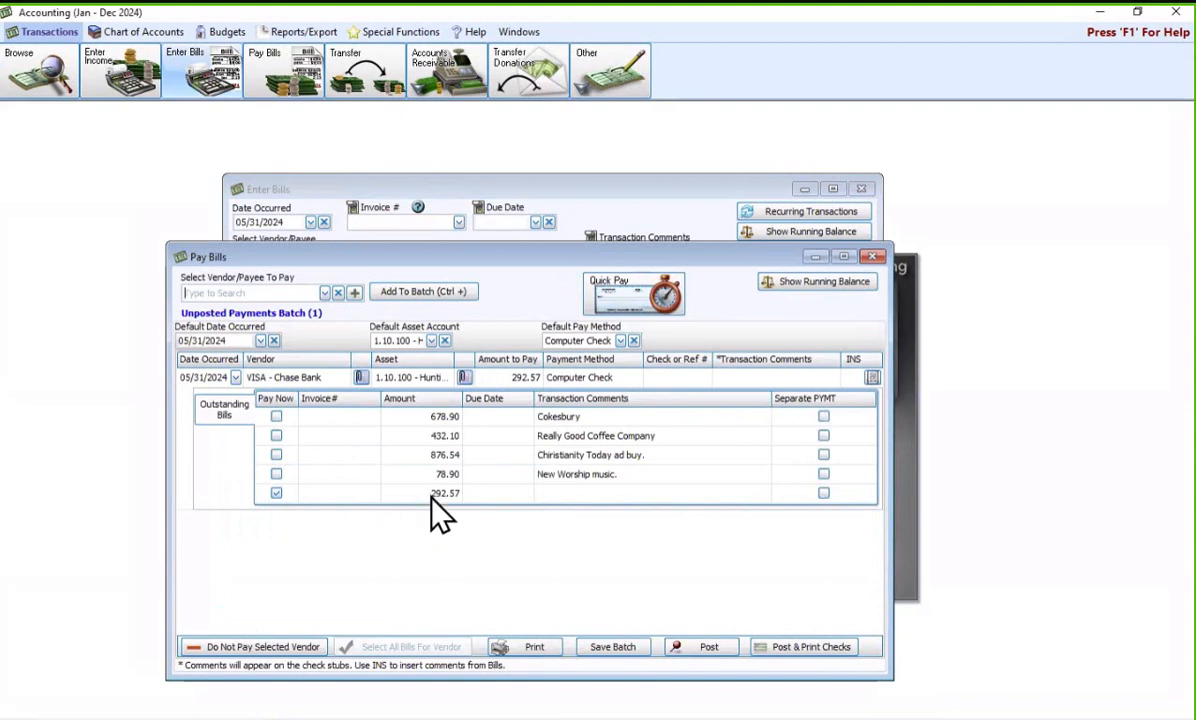
# Include the Cokesbury, Really Good Coffee Company, Christianity Today and New Worship music bills in the VISA - Chase Bank payment.
pyautogui.click(276, 416)
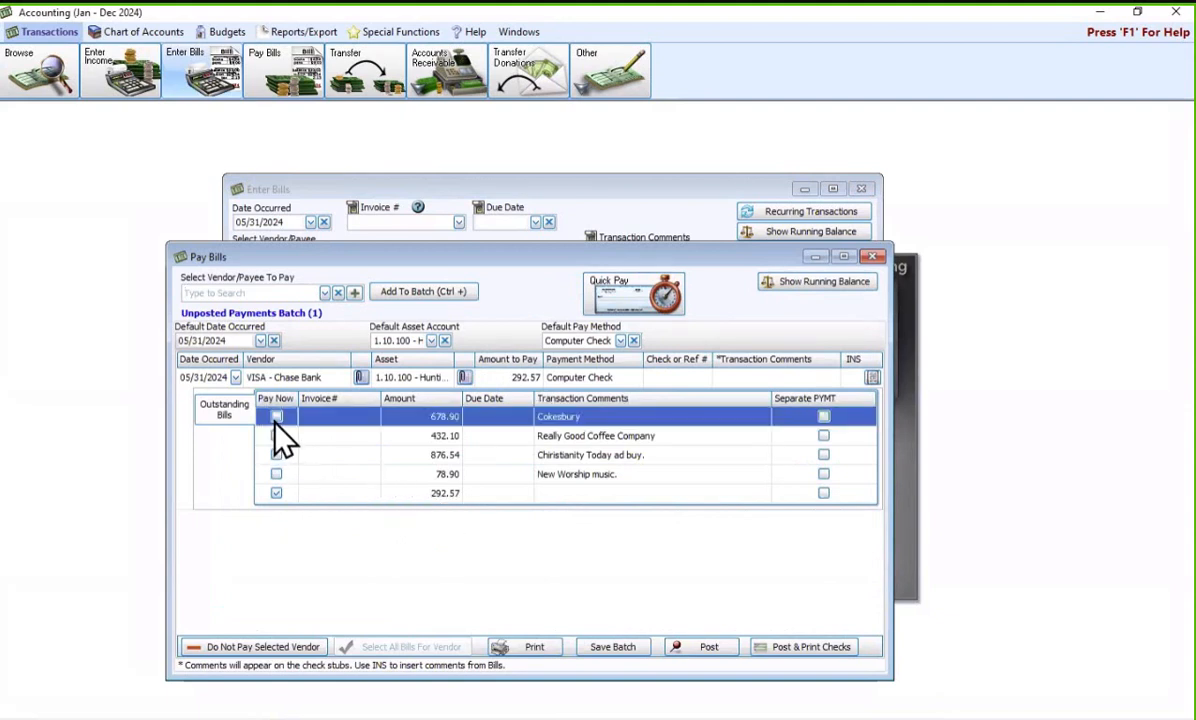
pyautogui.click(277, 436)
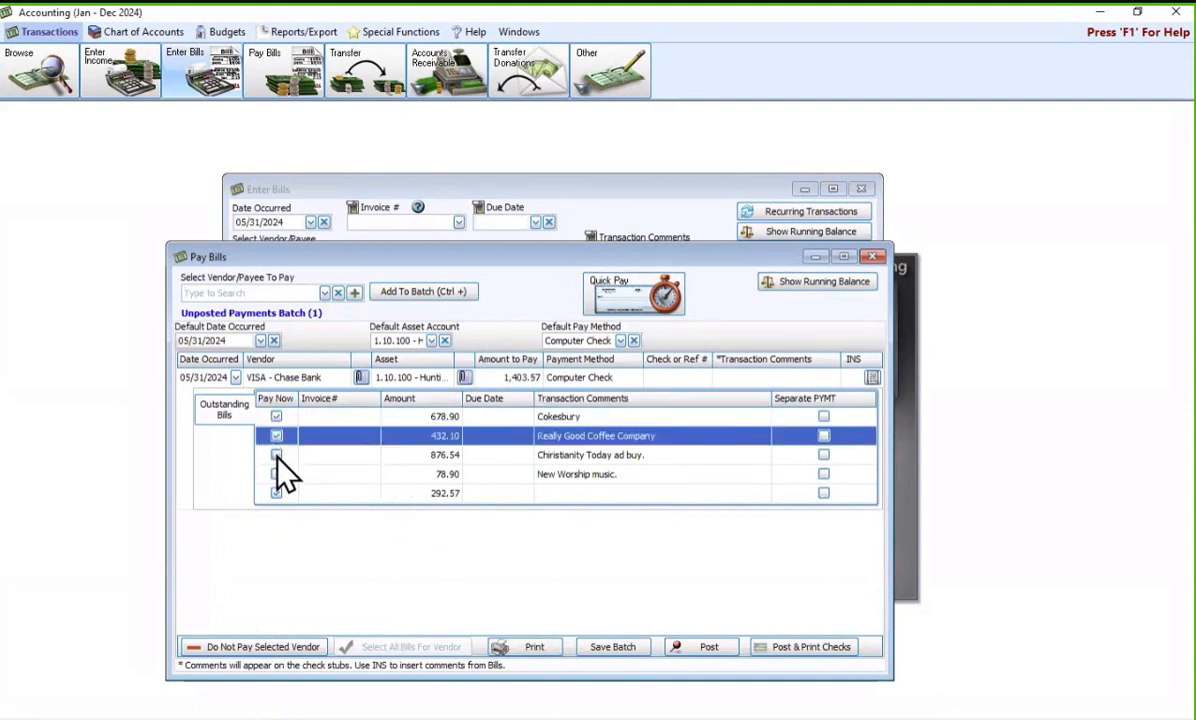
pyautogui.click(277, 455)
pyautogui.click(276, 474)
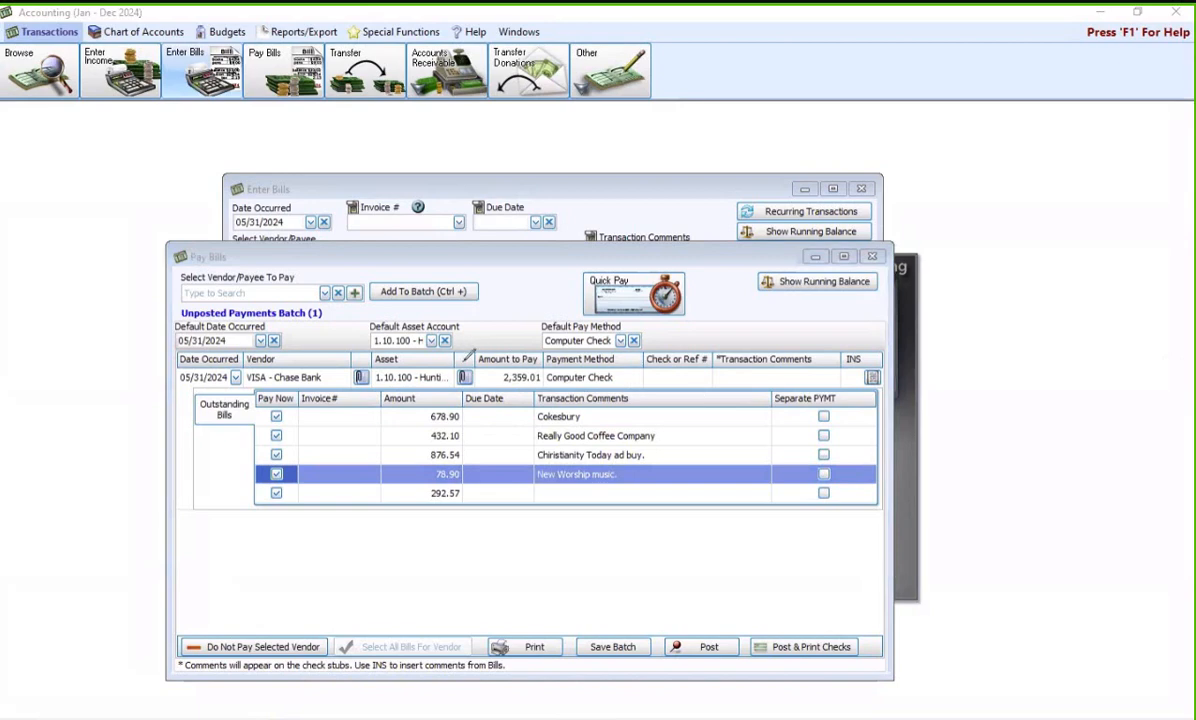
pyautogui.moveTo(468, 354)
pyautogui.mouseDown()
pyautogui.moveTo(510, 350)
pyautogui.moveTo(568, 376)
pyautogui.moveTo(520, 397)
pyautogui.moveTo(484, 393)
pyautogui.moveTo(455, 356)
pyautogui.mouseUp()
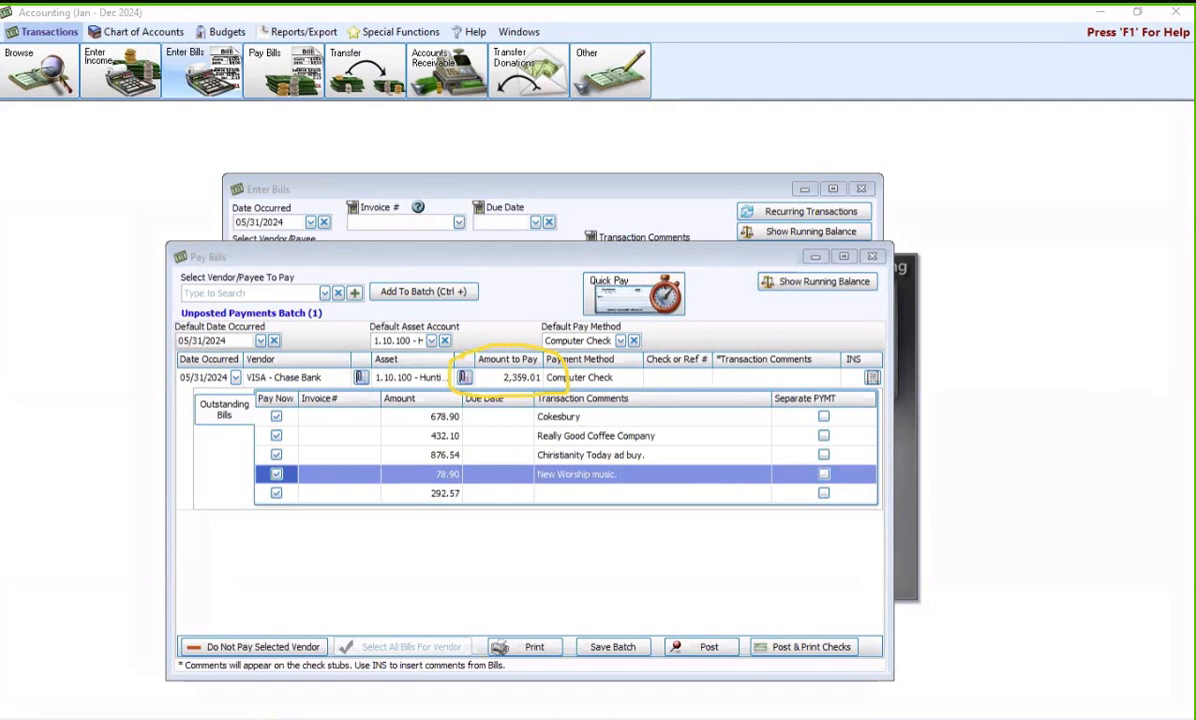
pyautogui.press('Escape')
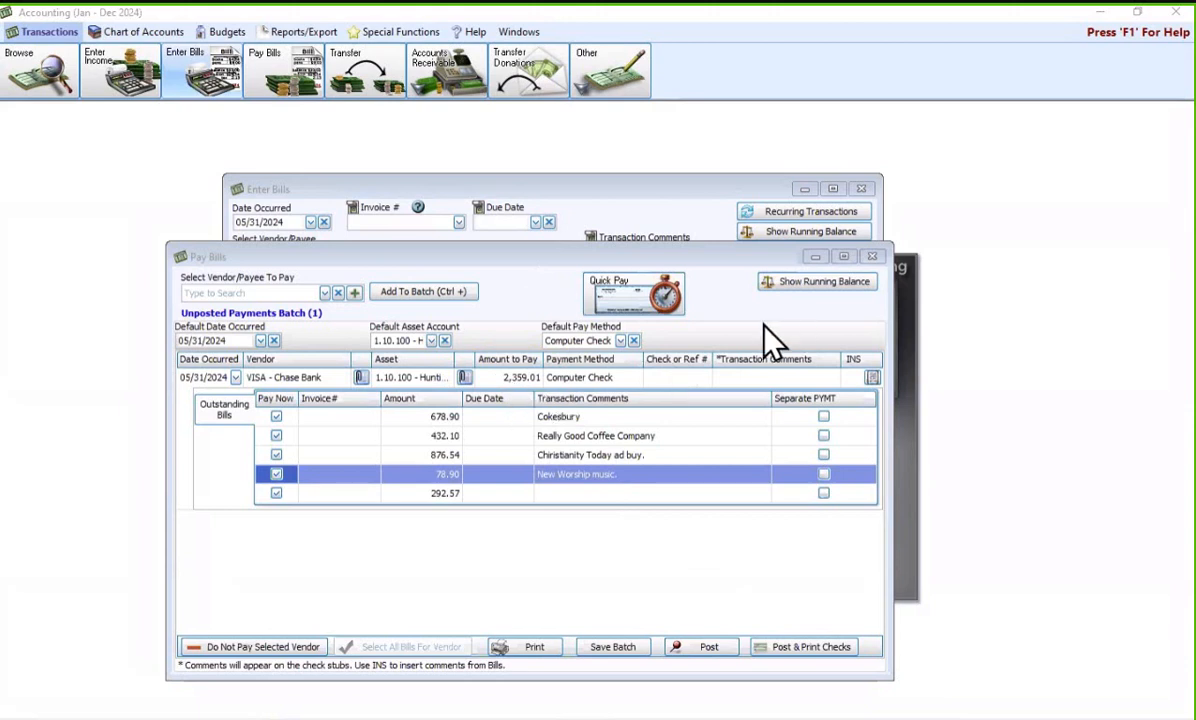
# Date the VISA - Chase Bank payment 06/27/2024 and set its payment method to EFT.
pyautogui.click(235, 378)
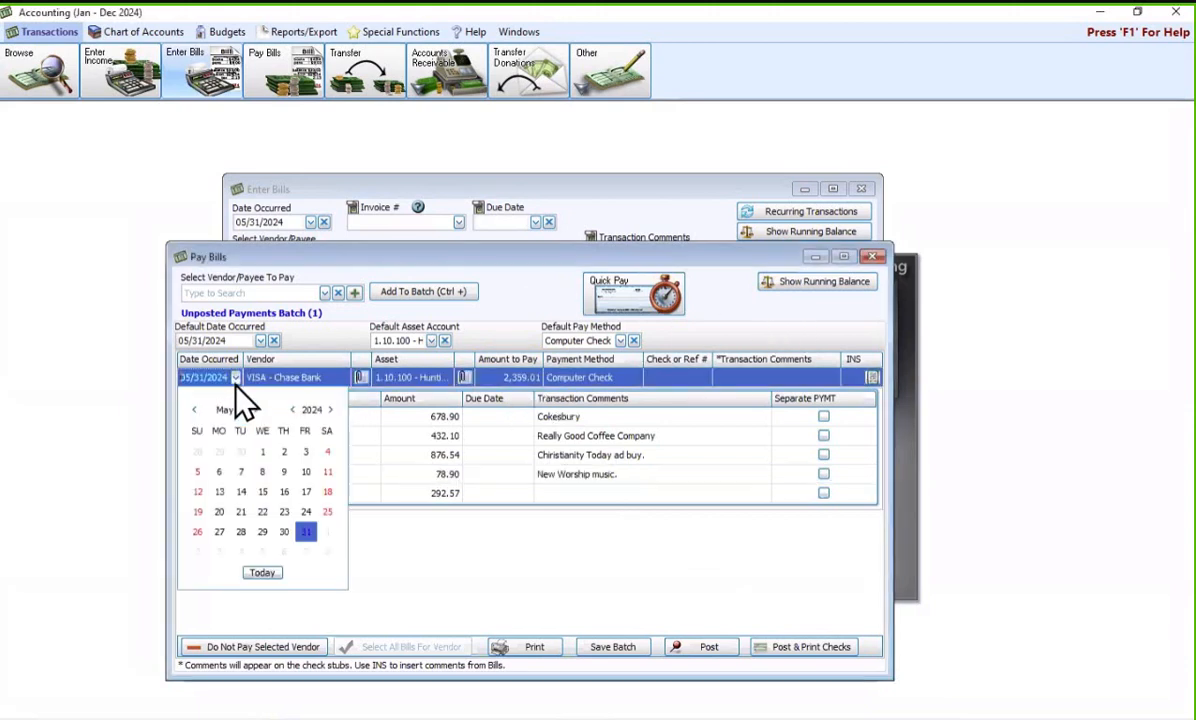
pyautogui.click(255, 410)
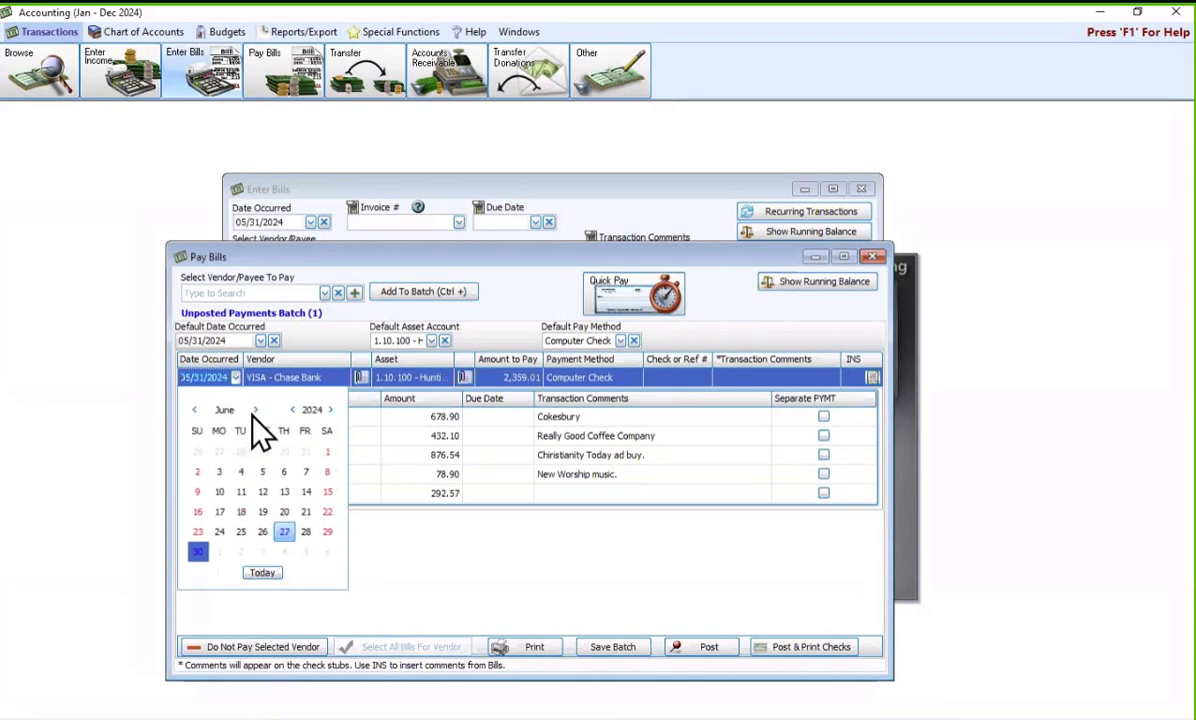
pyautogui.click(285, 533)
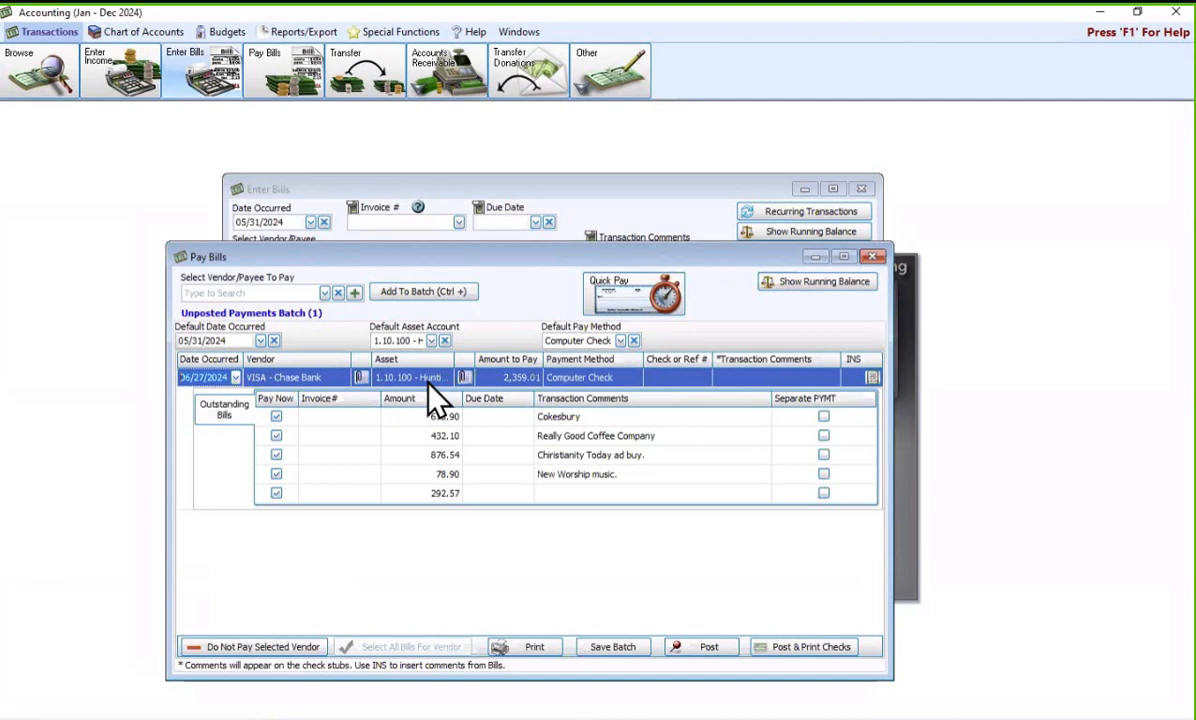
pyautogui.click(550, 377)
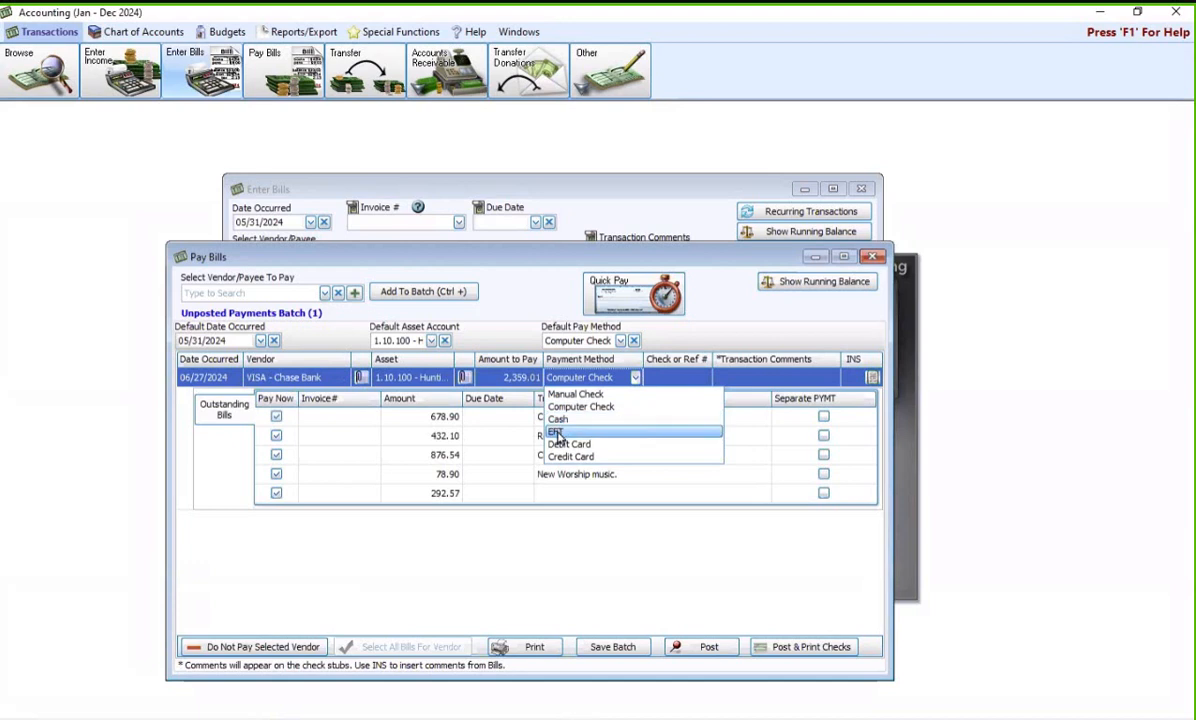
pyautogui.click(556, 433)
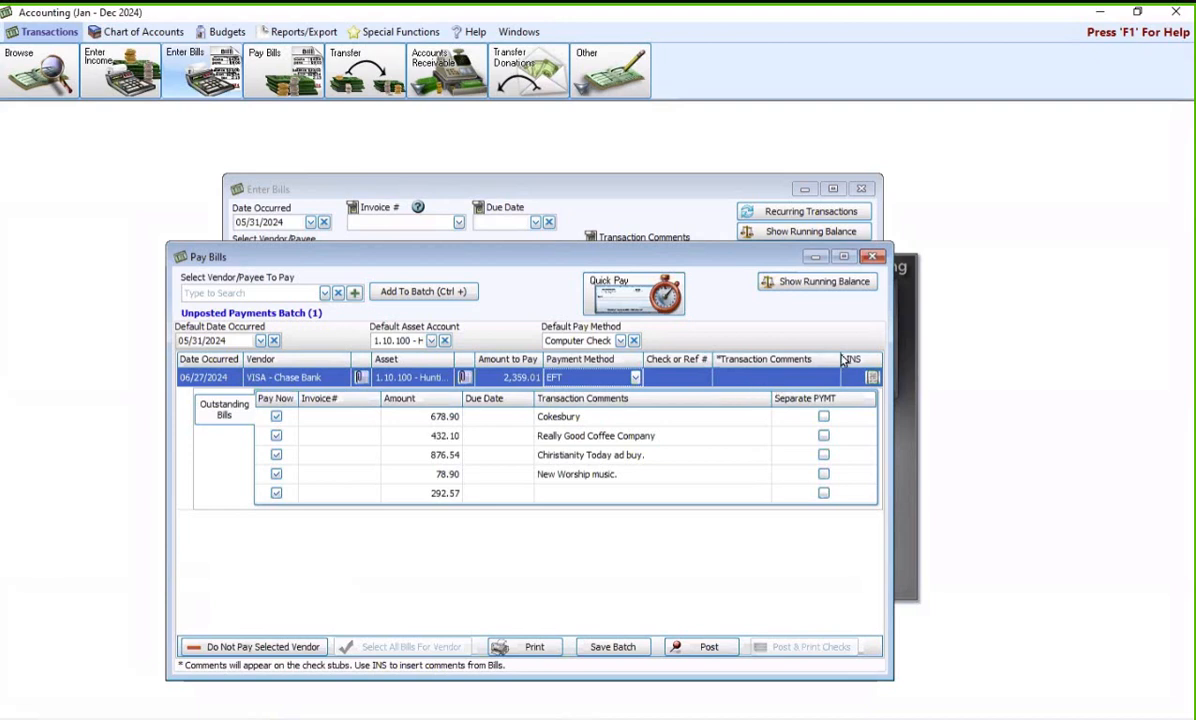
# Exit bill payment by deleting the entire unposted payment batch, and close the bill entry window.
pyautogui.click(870, 258)
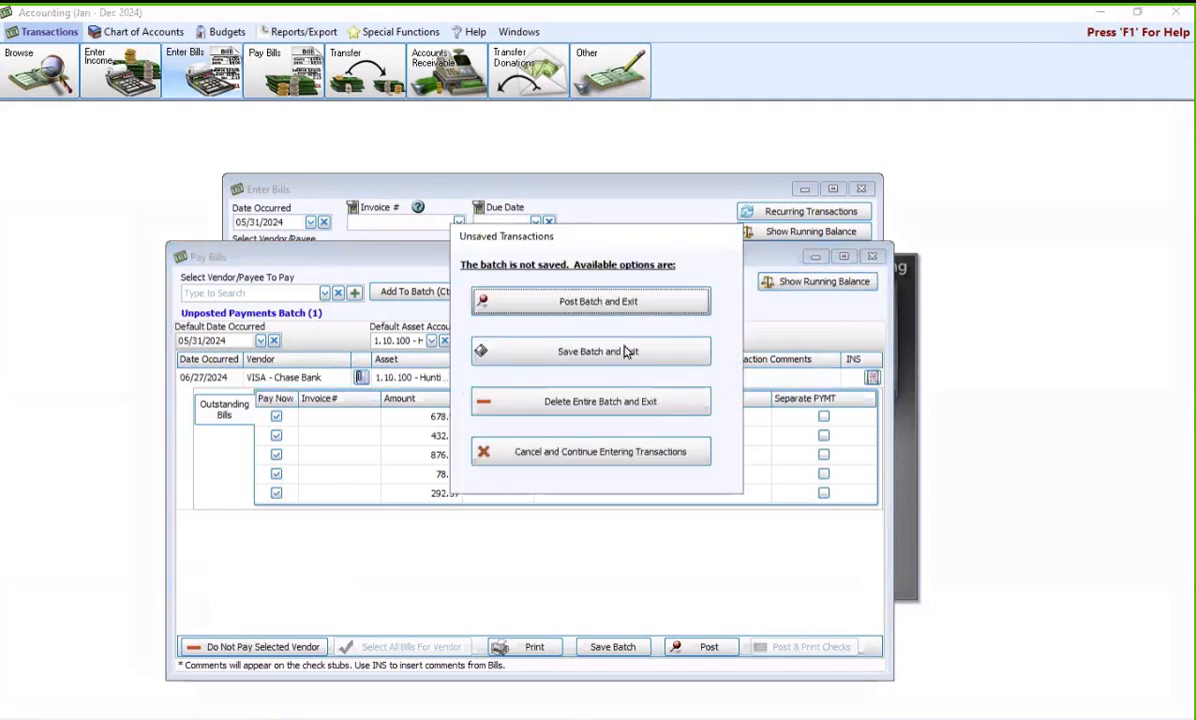
pyautogui.click(564, 402)
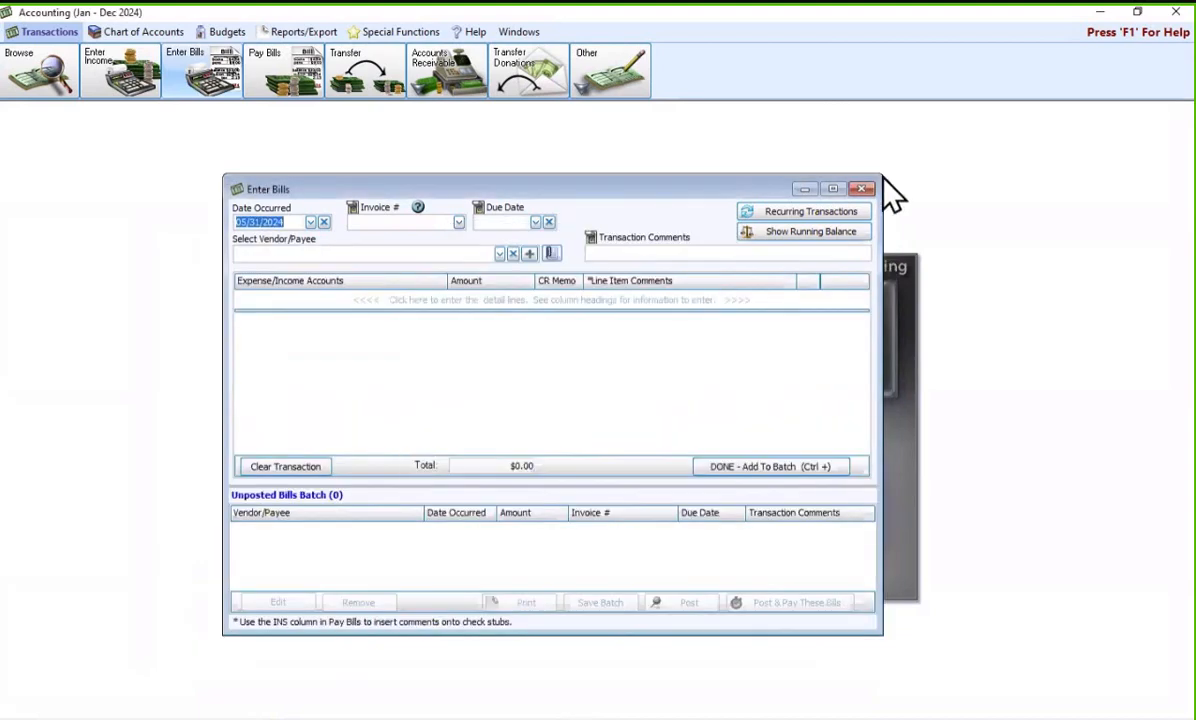
pyautogui.click(864, 193)
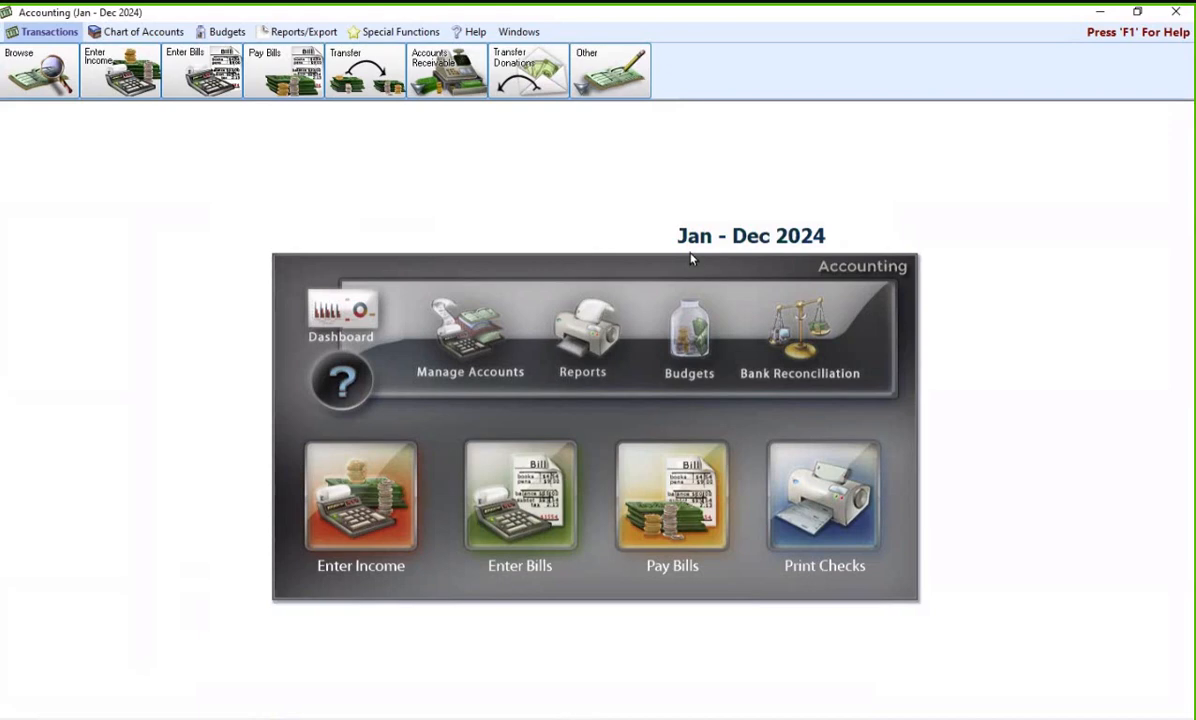
# In Pay Bills, use Quick Pay to view outstanding bills, select all five VISA - Chase Bank bills and create their payment.
pyautogui.click(663, 483)
pyautogui.click(655, 293)
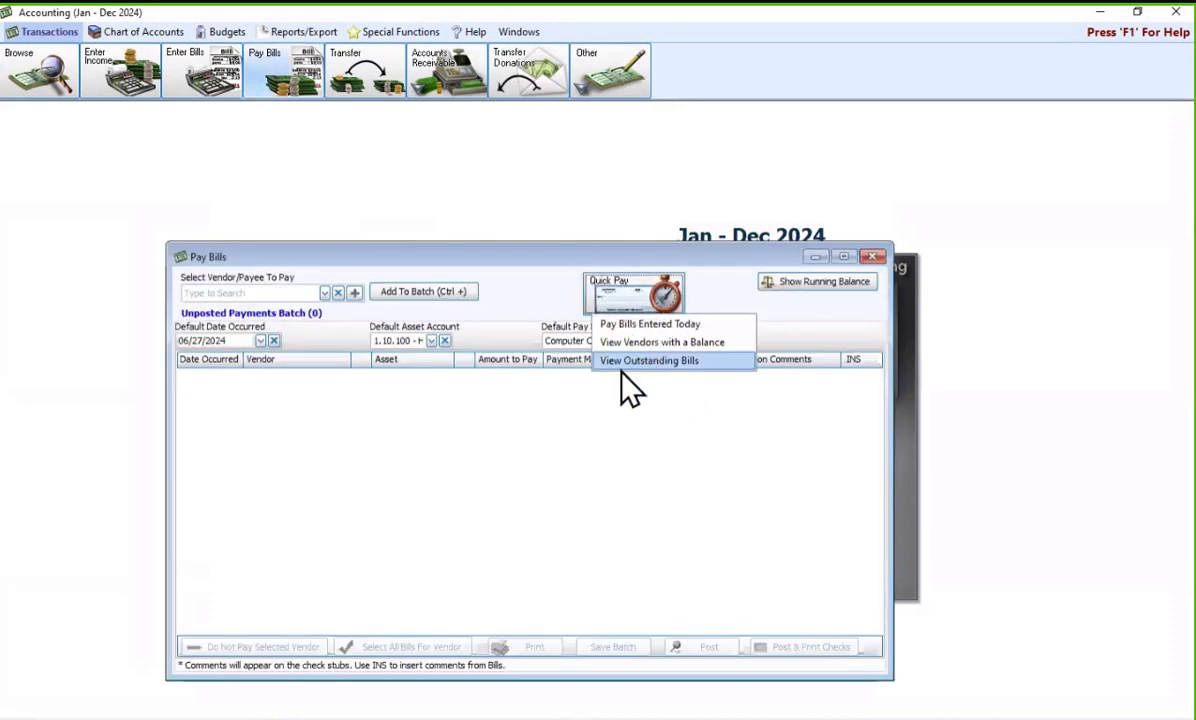
pyautogui.click(621, 365)
pyautogui.click(292, 314)
pyautogui.click(240, 330)
pyautogui.click(237, 347)
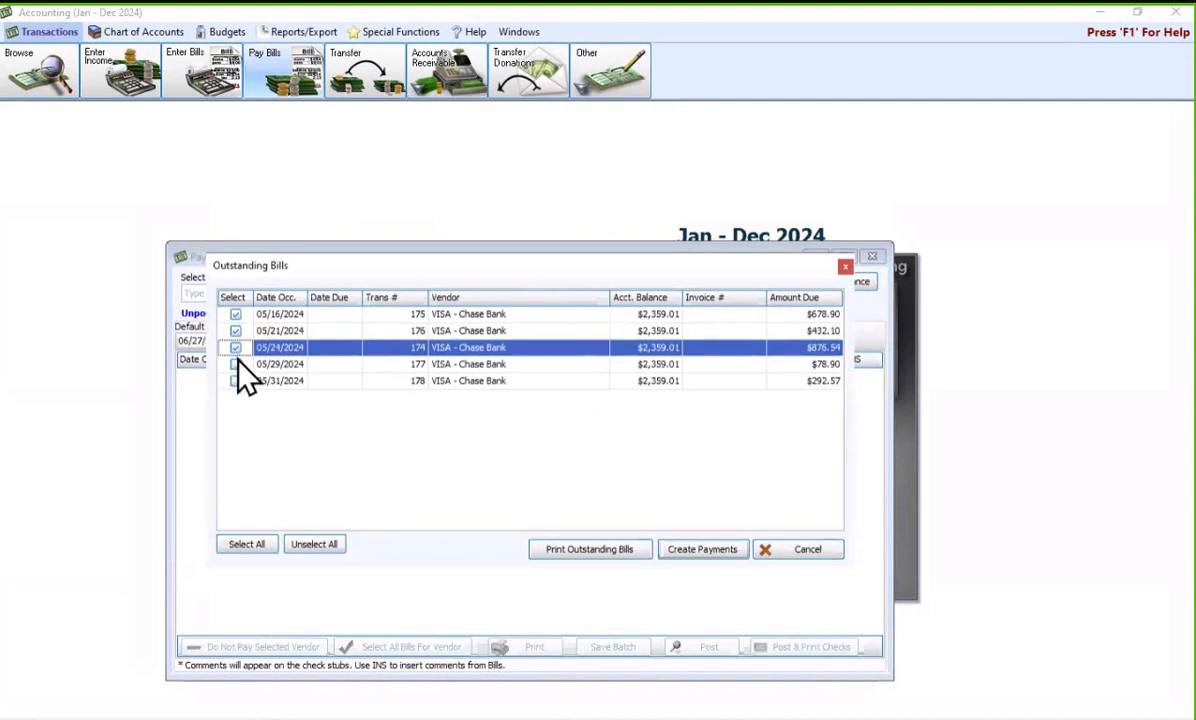
pyautogui.click(236, 364)
pyautogui.click(236, 381)
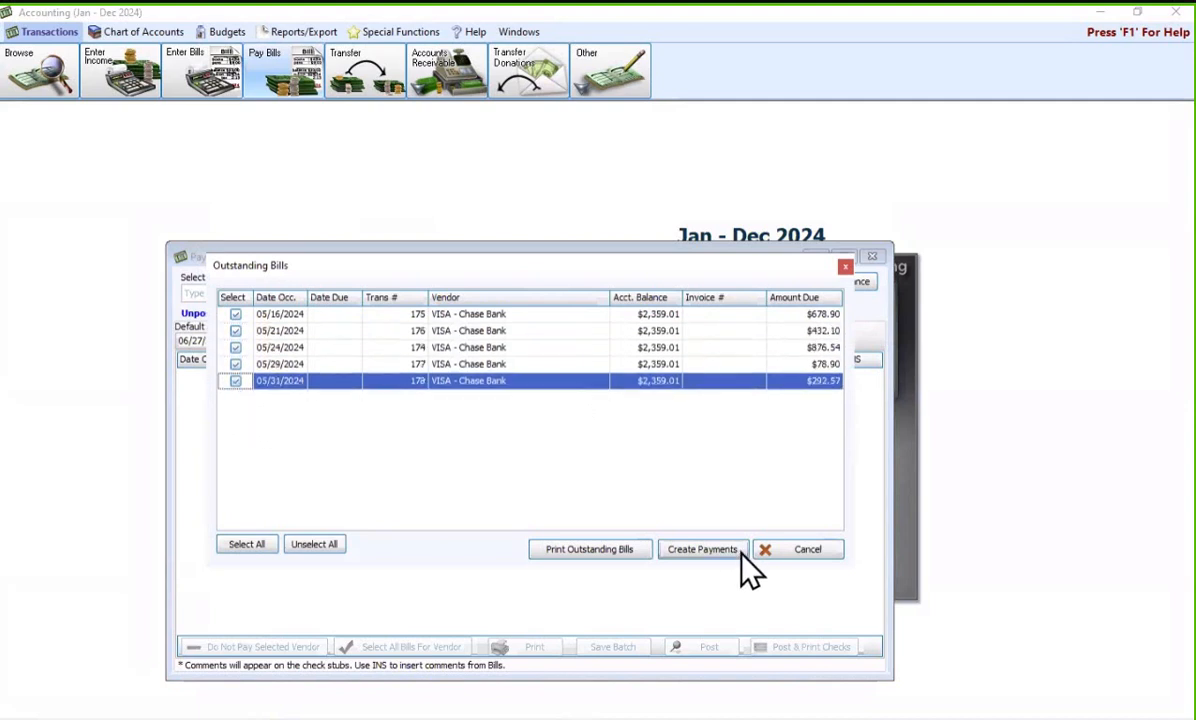
pyautogui.click(702, 549)
# Set the VISA payment method to EFT, post the payment without printing, and close Pay Bills.
pyautogui.click(622, 377)
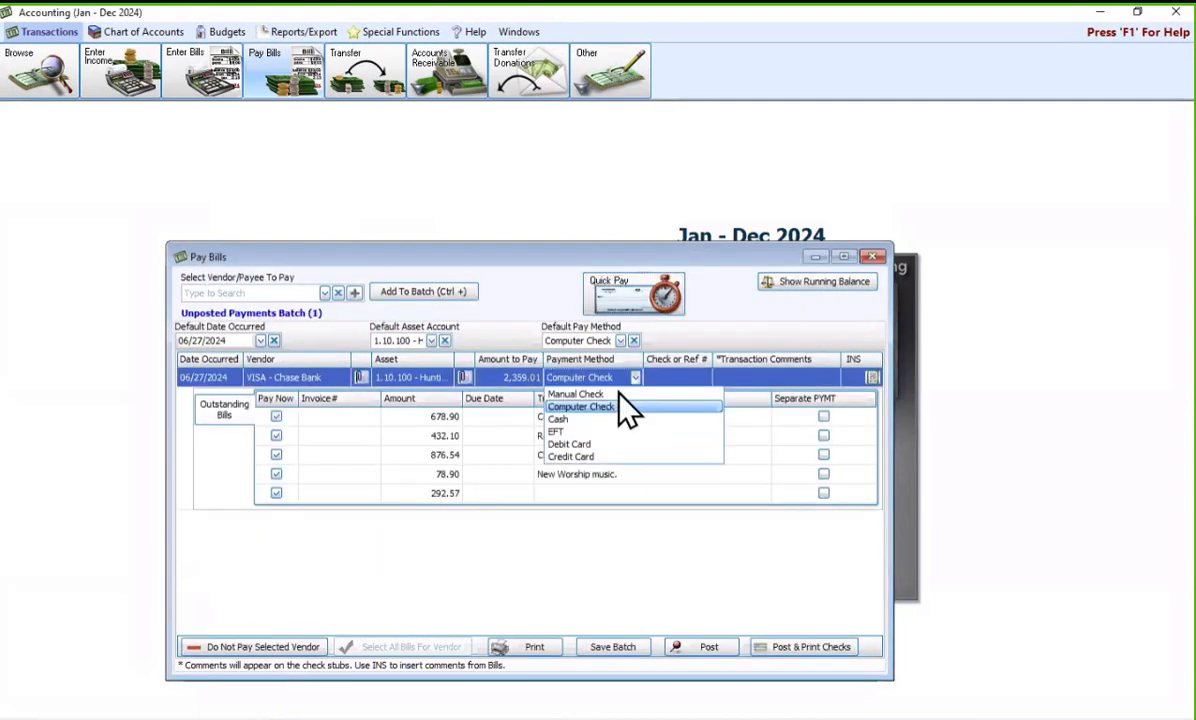
pyautogui.click(560, 431)
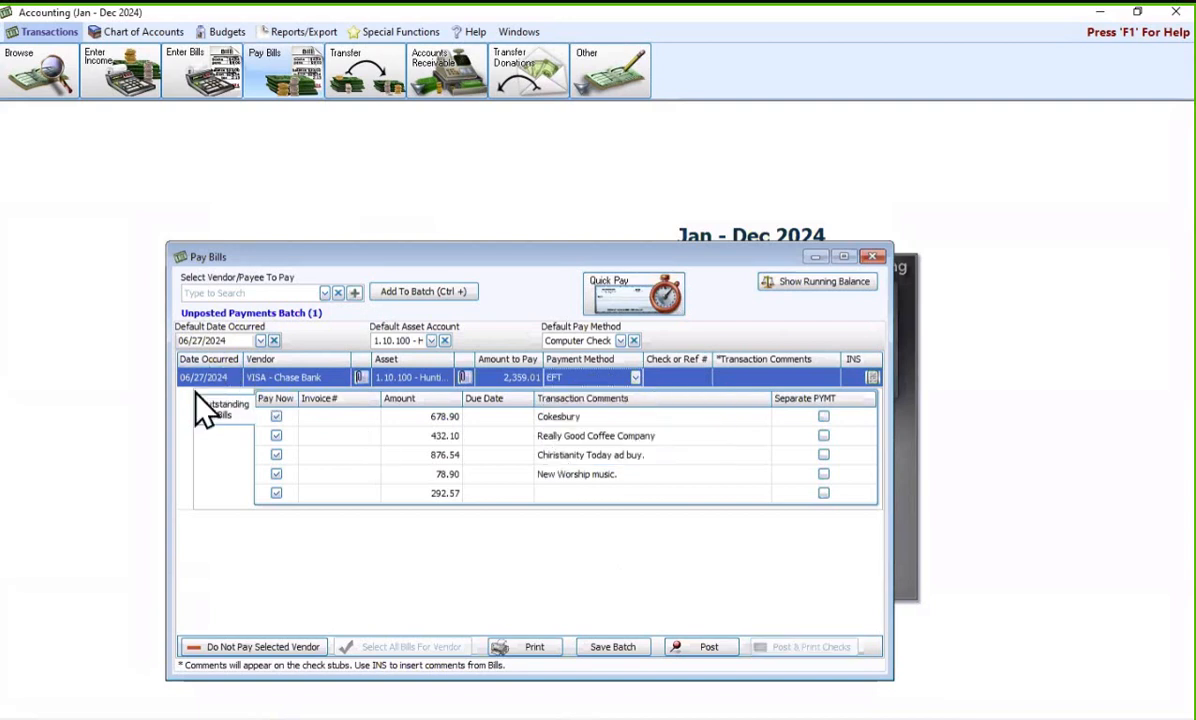
pyautogui.click(705, 645)
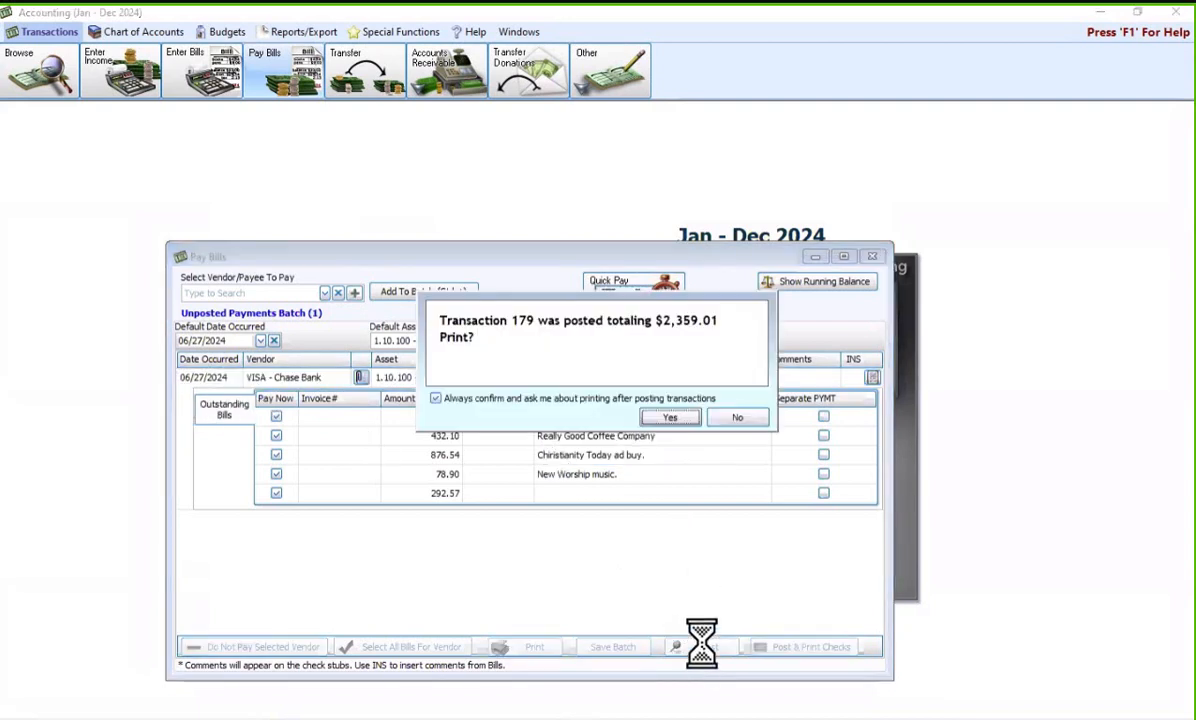
pyautogui.click(712, 419)
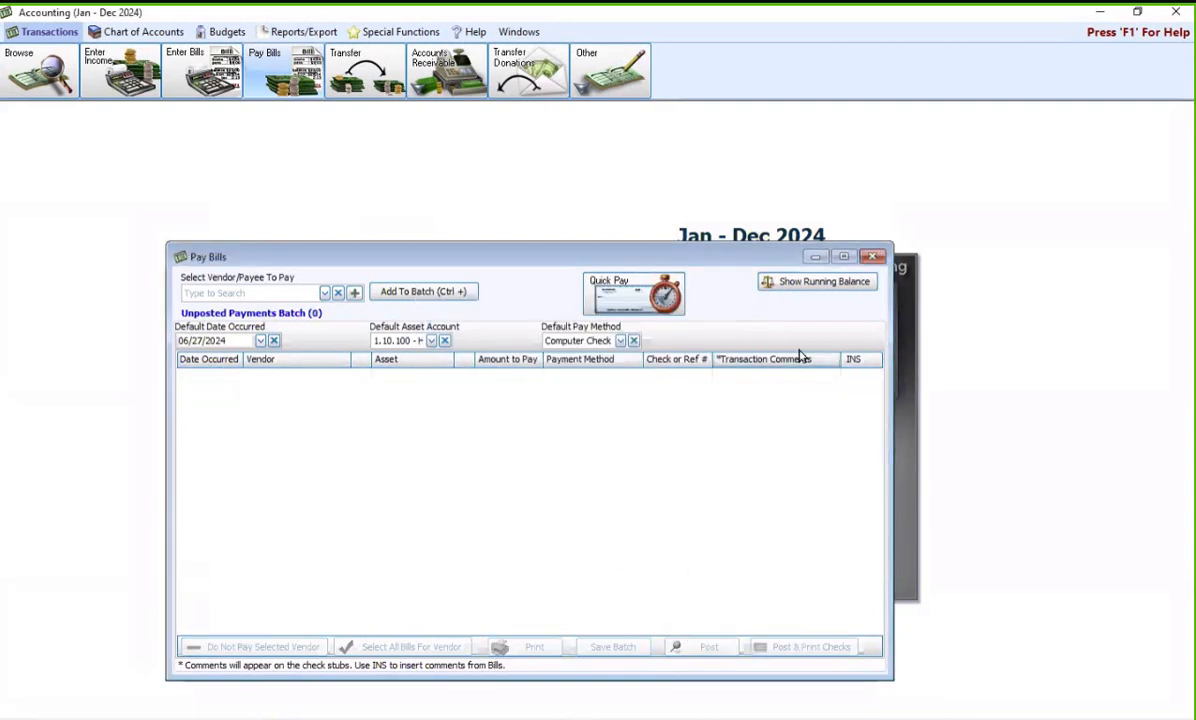
pyautogui.click(873, 258)
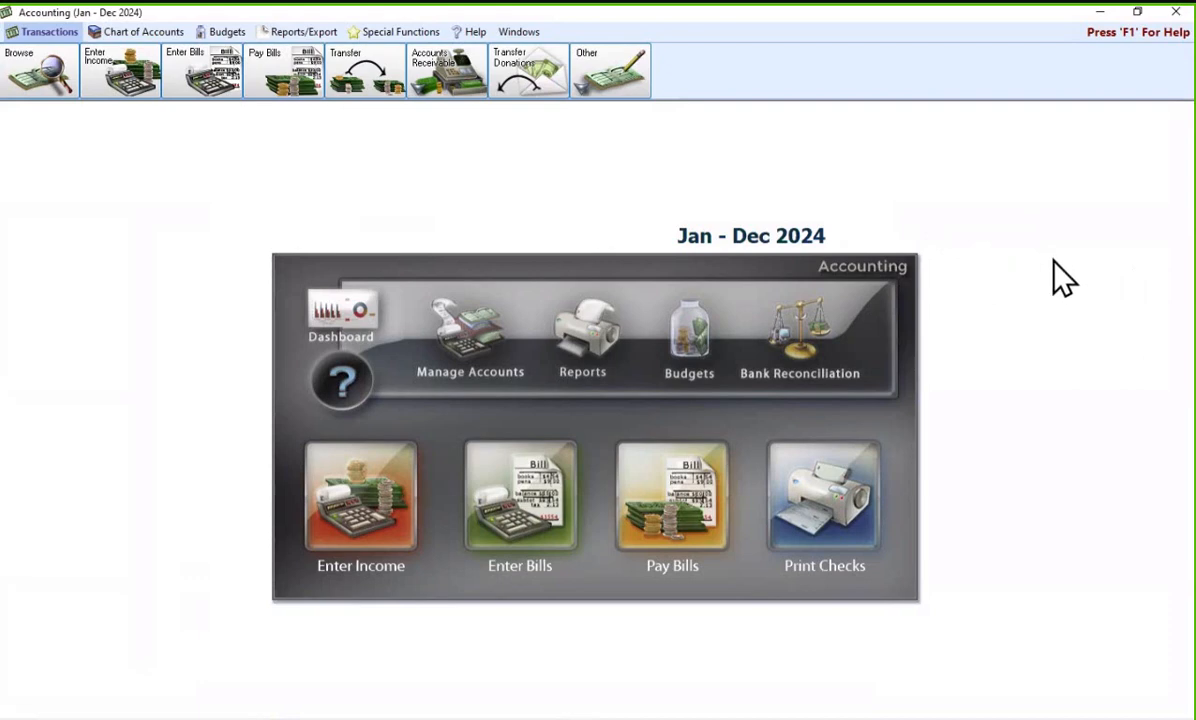
# In the Chart of Accounts tree view, start a new asset account named Credit Card-Visa.
pyautogui.click(457, 341)
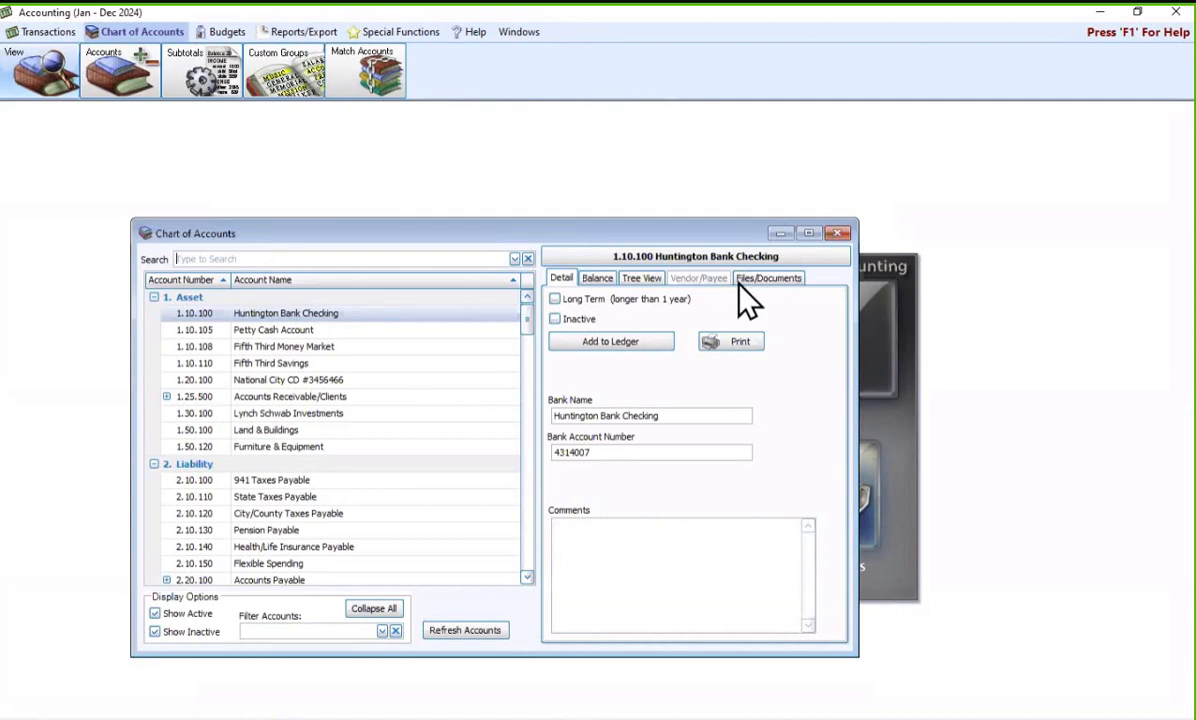
pyautogui.click(642, 280)
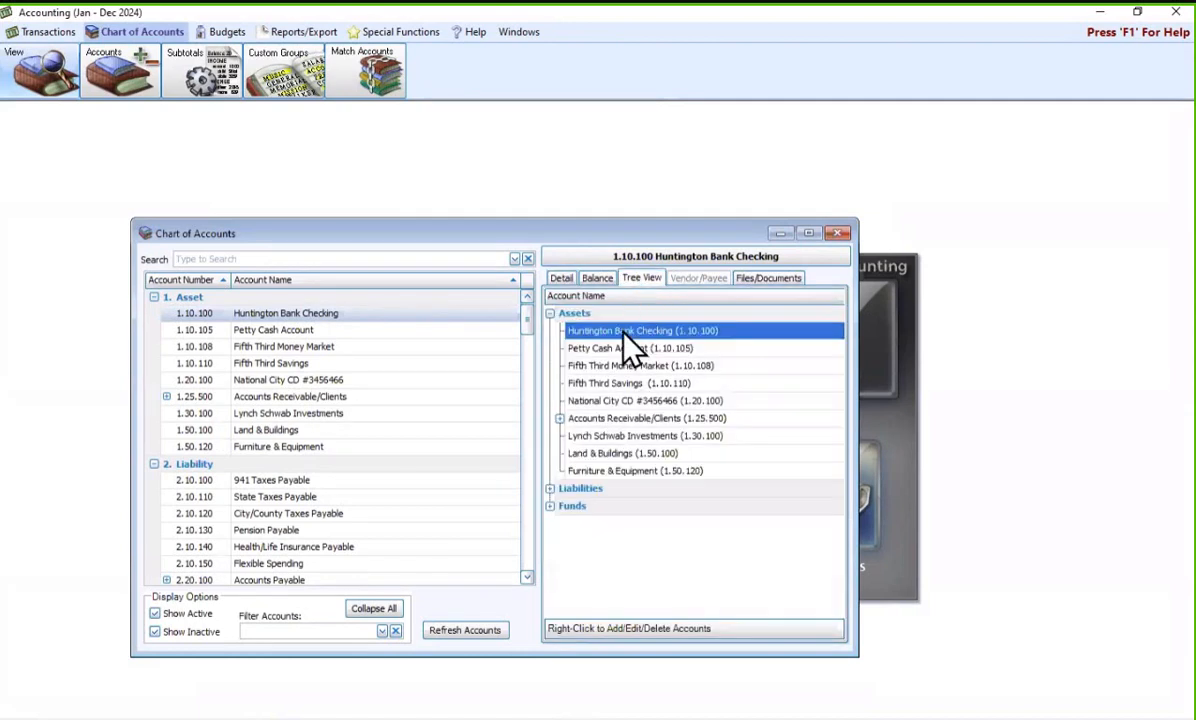
pyautogui.rightClick(585, 317)
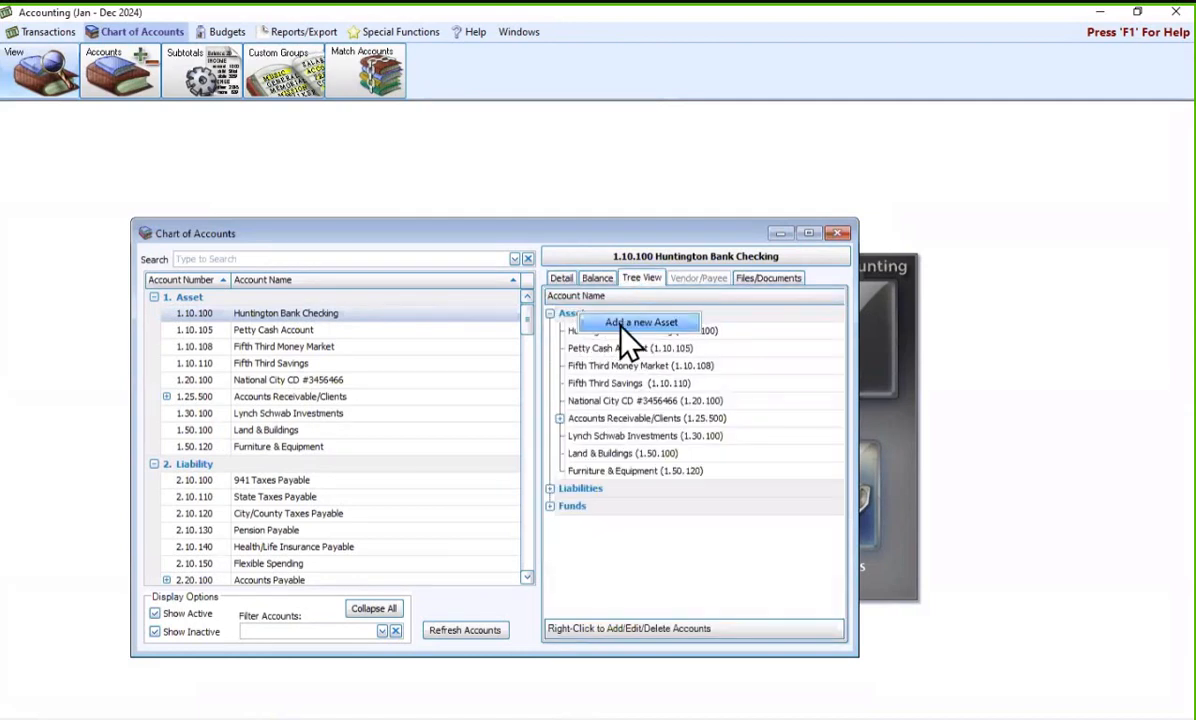
pyautogui.click(620, 322)
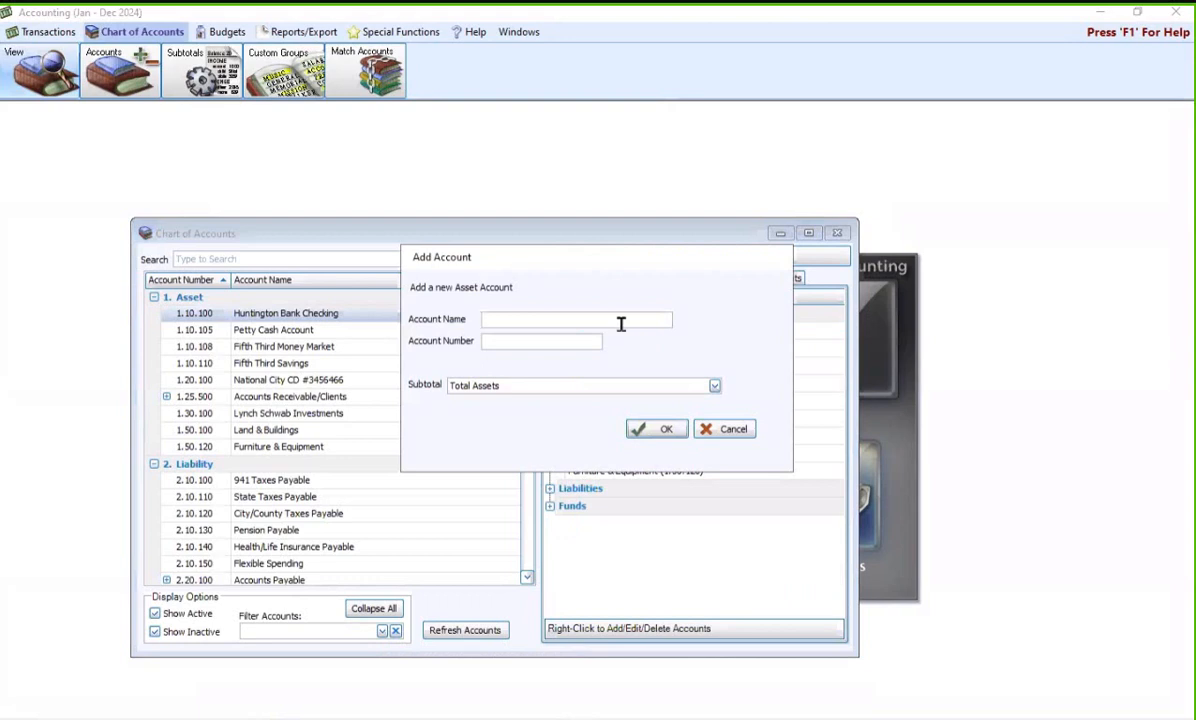
pyautogui.write('Credit')
pyautogui.press('BackSpace')
pyautogui.write('t Card-Visa')
# Number the Credit Card-Visa asset account 1.20.200, save it, and close the Chart of Accounts.
pyautogui.click(544, 345)
pyautogui.write('30.100')
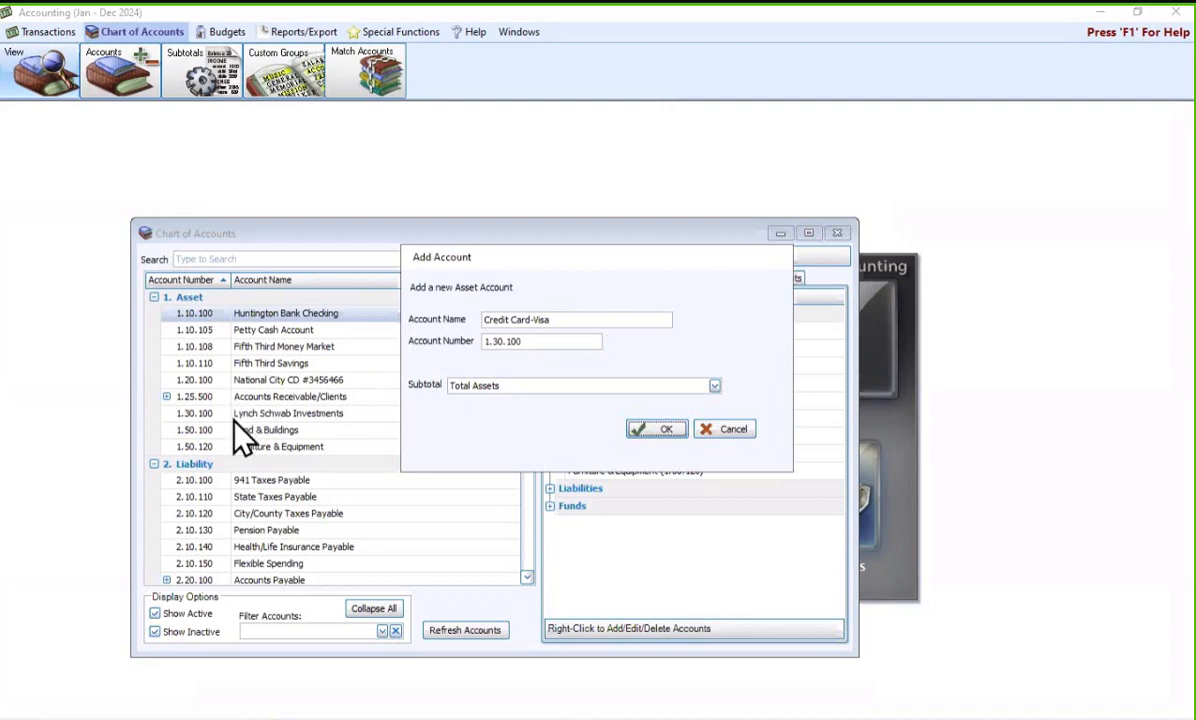
pyautogui.click(508, 342)
pyautogui.press('BackSpace')
pyautogui.write('42')
pyautogui.press('Right')
pyautogui.press('Right')
pyautogui.write('12')
pyautogui.press('BackSpace')
pyautogui.press('BackSpace')
pyautogui.press('BackSpace')
pyautogui.write('200')
pyautogui.click(643, 428)
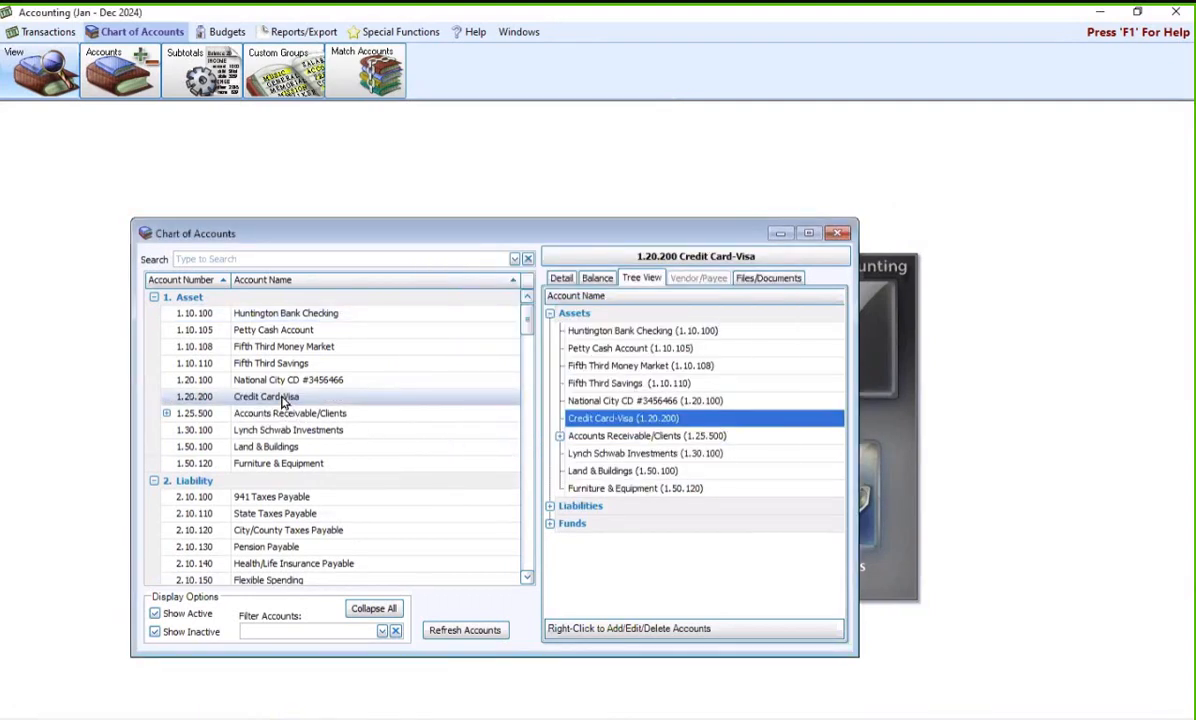
pyautogui.click(838, 233)
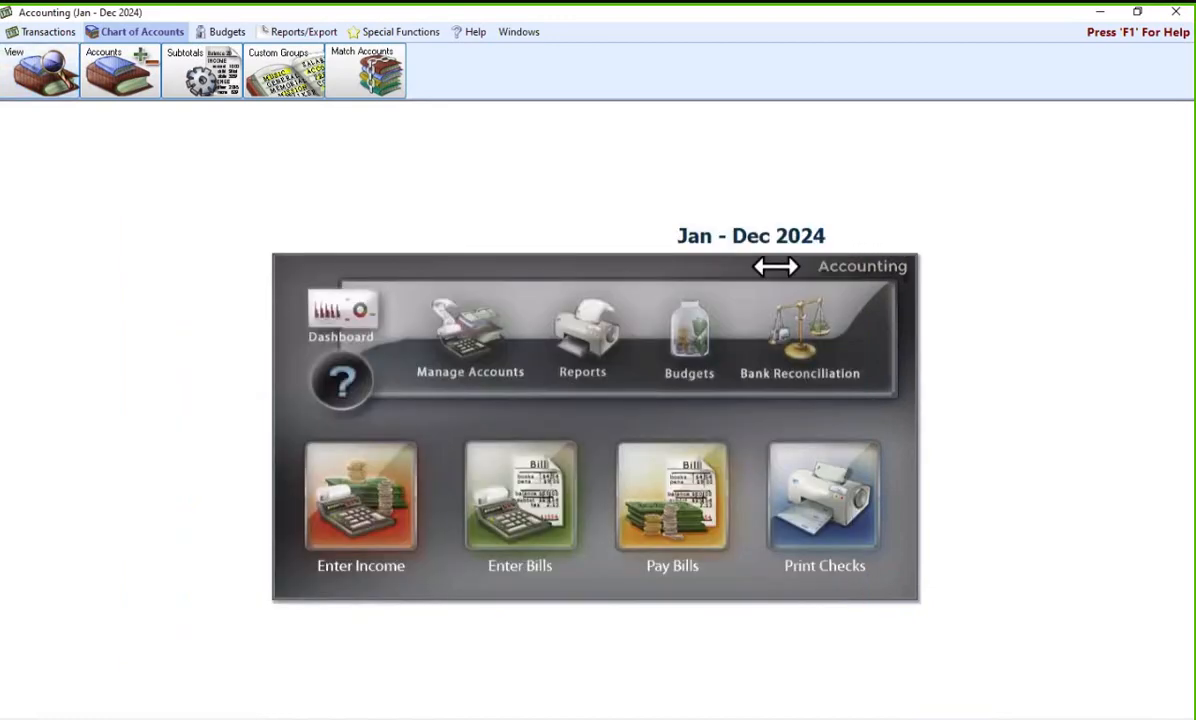
# Enter a City Florist bill of 678.90 against 5.10.600 - Flowers and add it to the unposted batch.
pyautogui.click(515, 501)
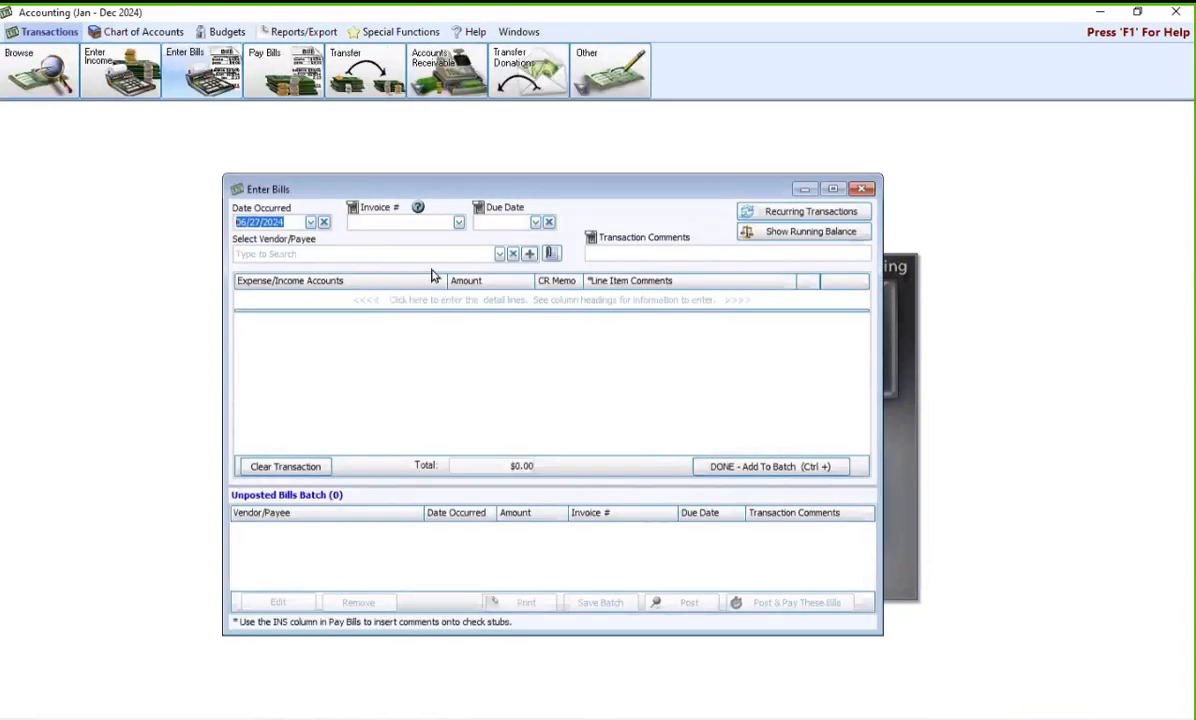
pyautogui.click(498, 254)
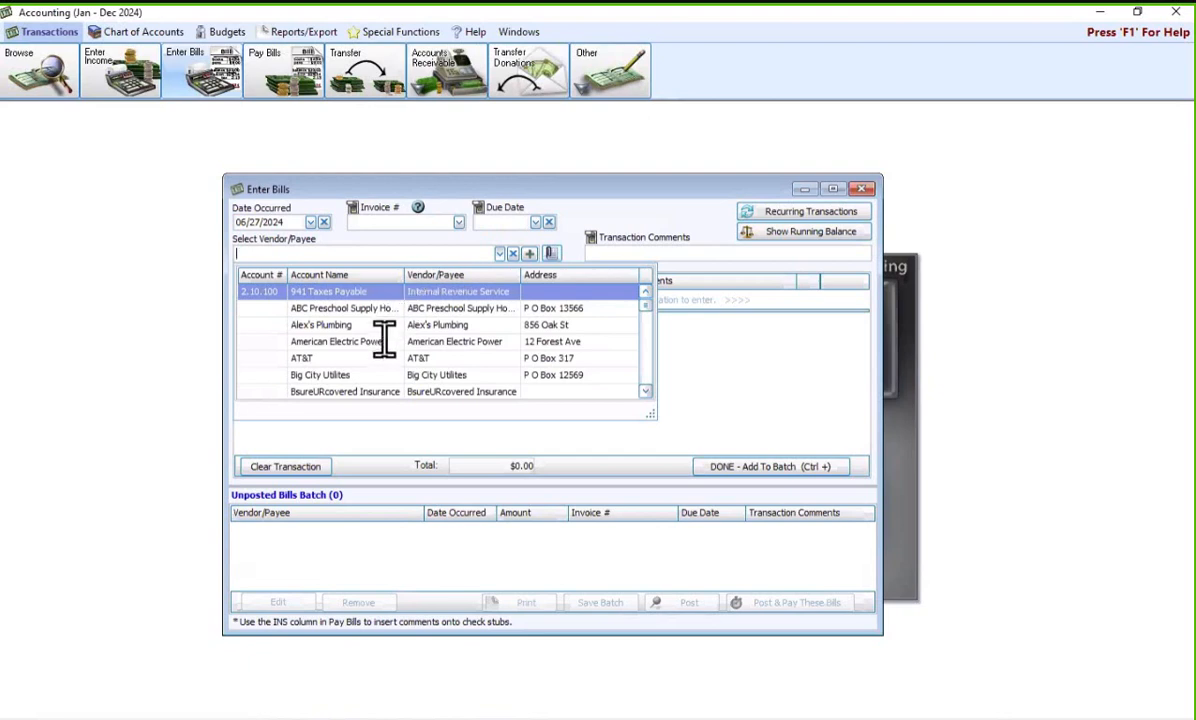
pyautogui.scroll(-3, 350, 345)
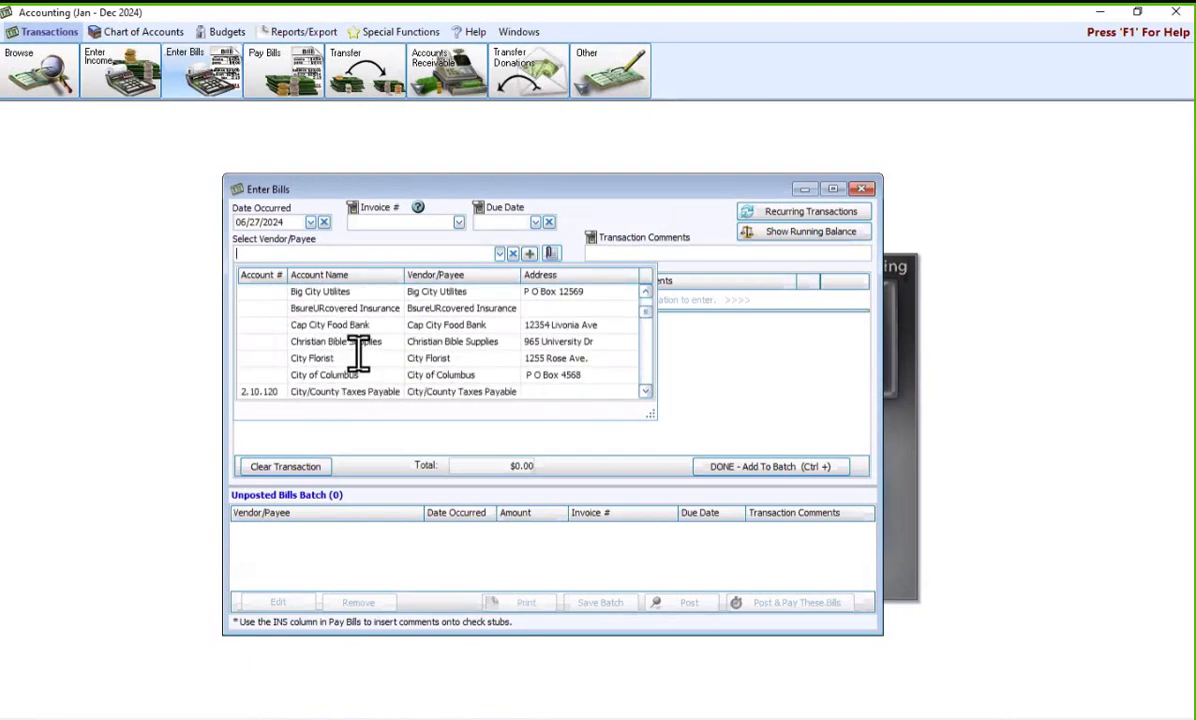
pyautogui.click(348, 352)
pyautogui.click(392, 300)
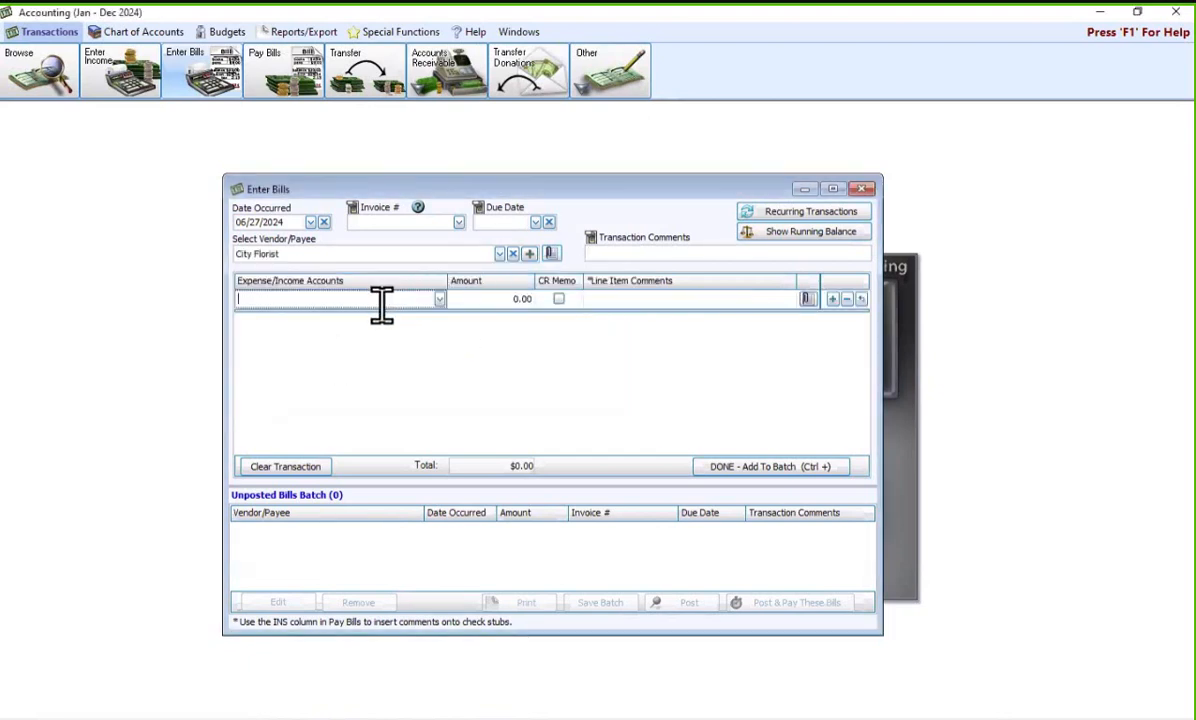
pyautogui.write('Flowe')
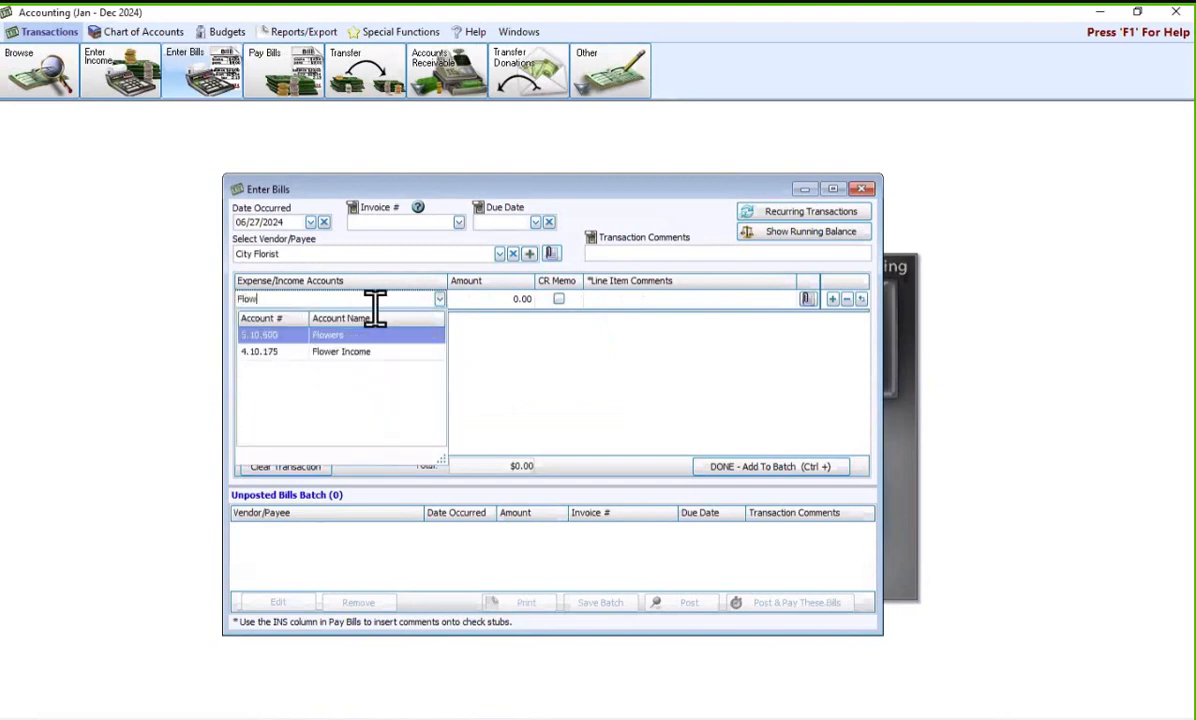
pyautogui.click(380, 333)
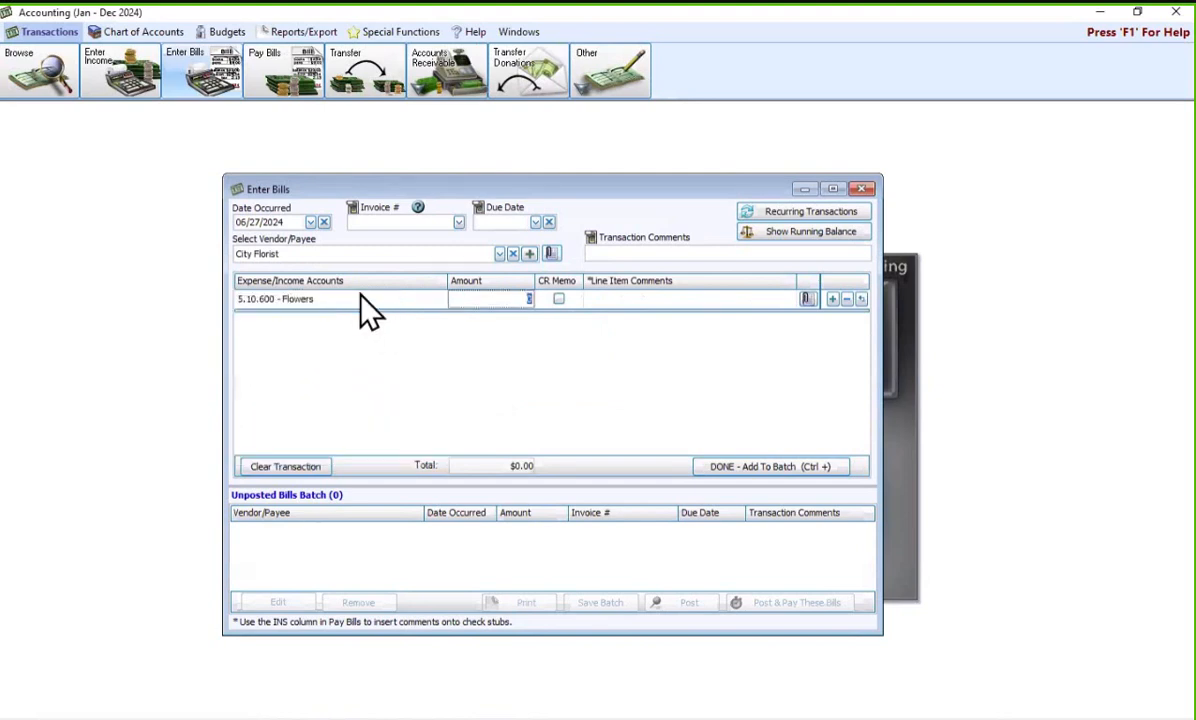
pyautogui.write('678.90')
pyautogui.click(832, 298)
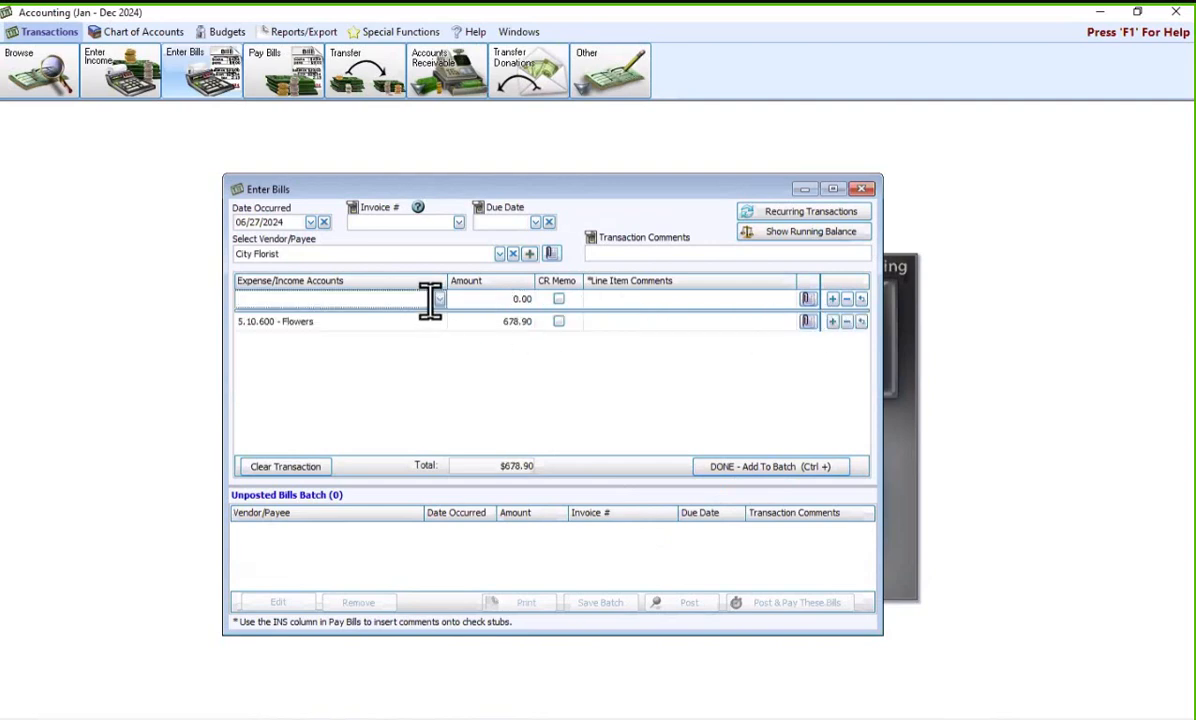
pyautogui.click(776, 469)
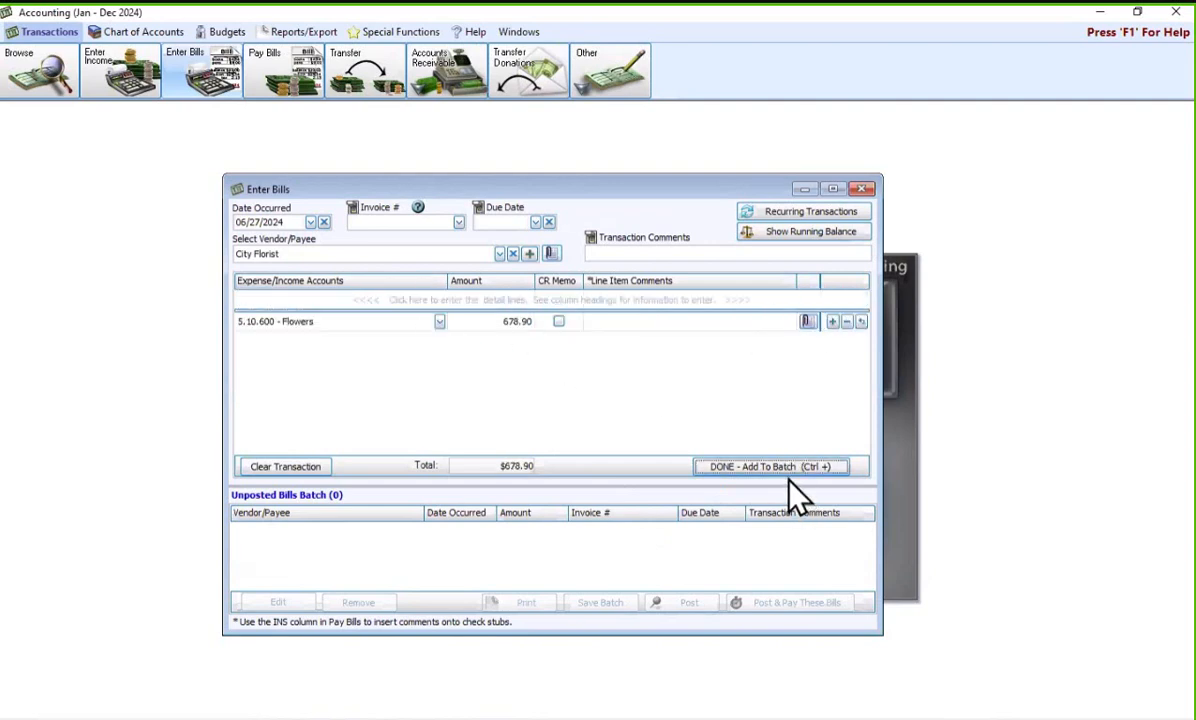
# Enter a Clark's Organ Repair bill of 1,234.56 against 5.20.100 - Building Fund Expenses and add it to the batch.
pyautogui.click(342, 256)
pyautogui.click(500, 253)
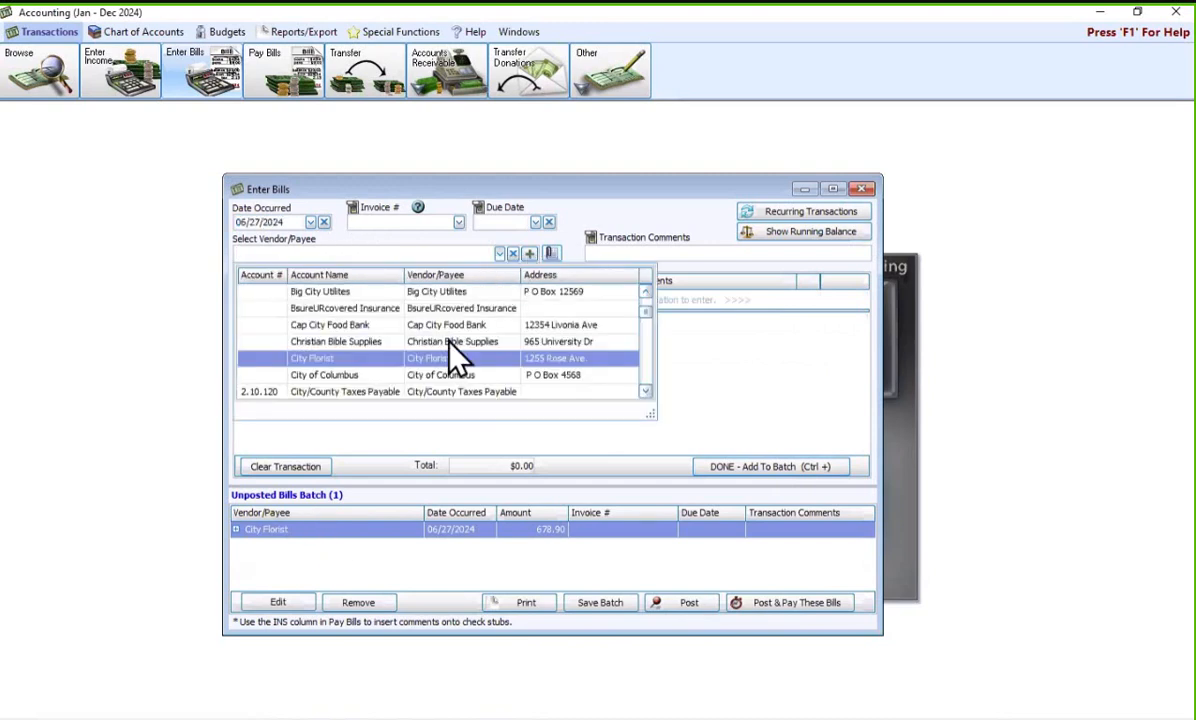
pyautogui.scroll(-3, 449, 340)
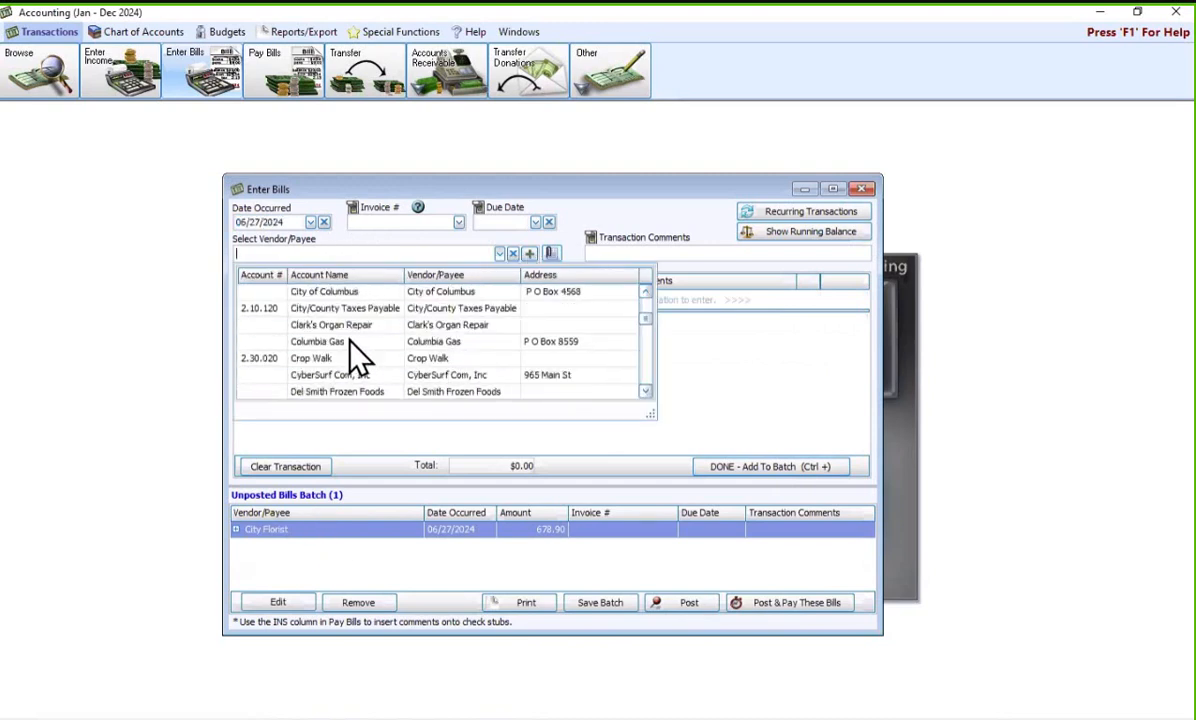
pyautogui.click(340, 325)
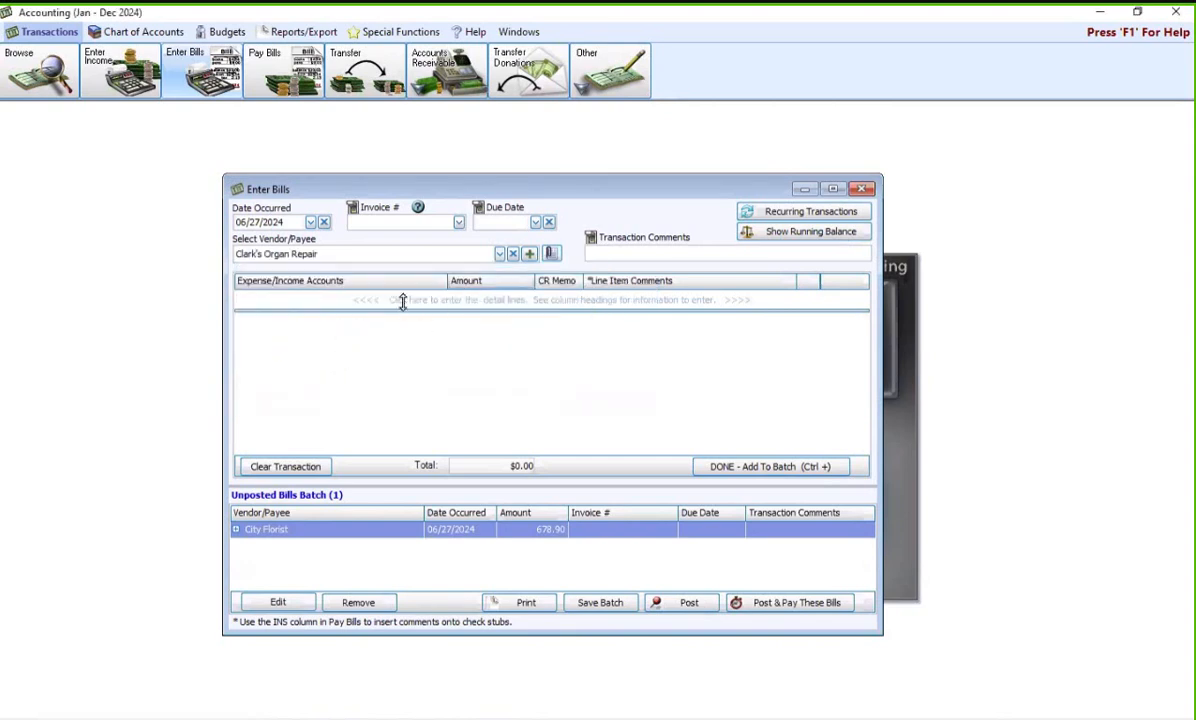
pyautogui.click(355, 301)
pyautogui.write('bui')
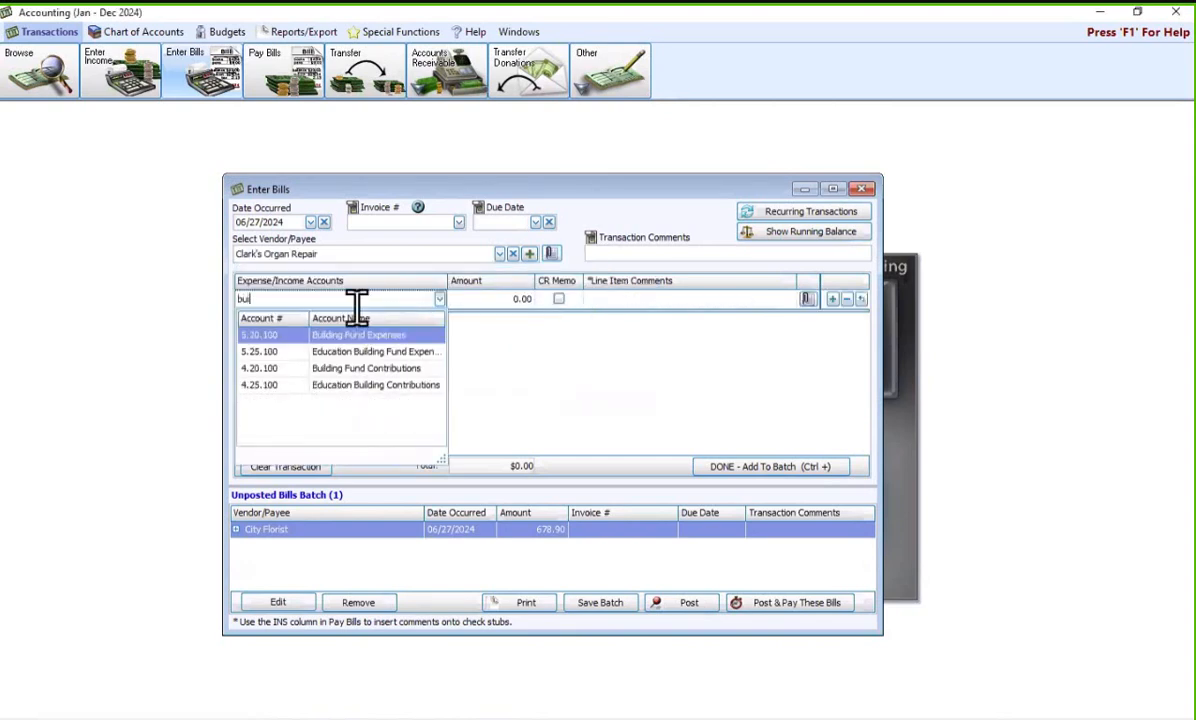
pyautogui.write('ld')
pyautogui.press('Tab')
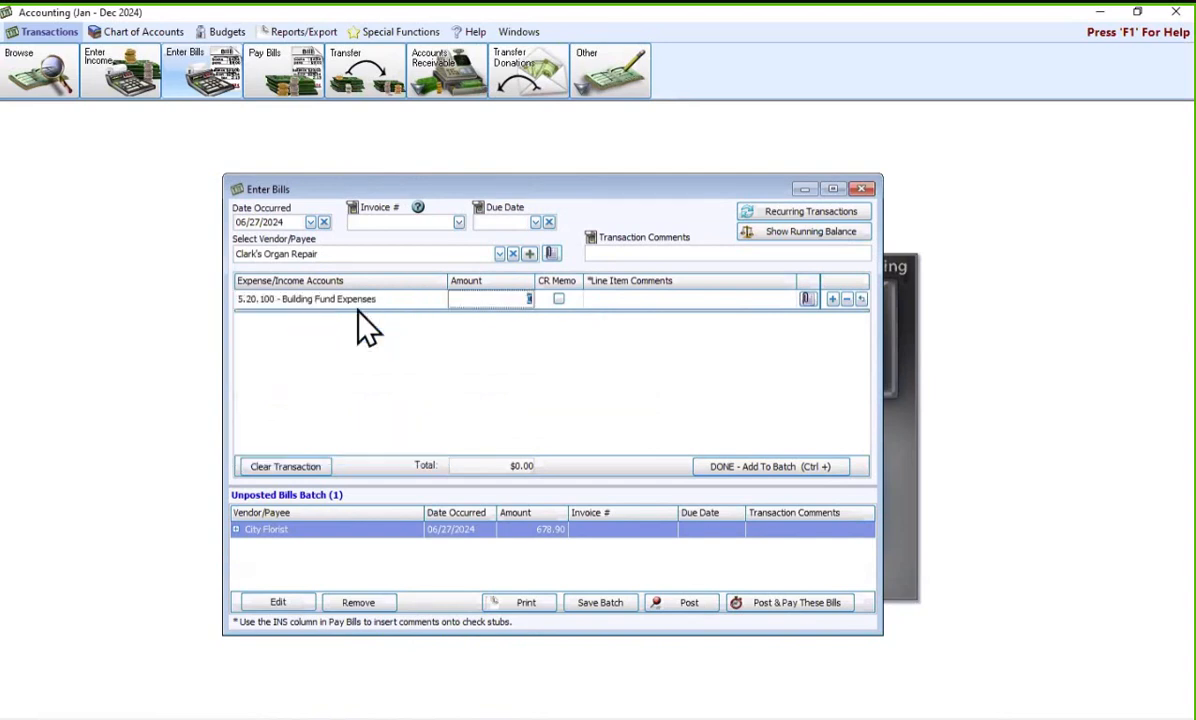
pyautogui.write('1234.56')
pyautogui.click(758, 466)
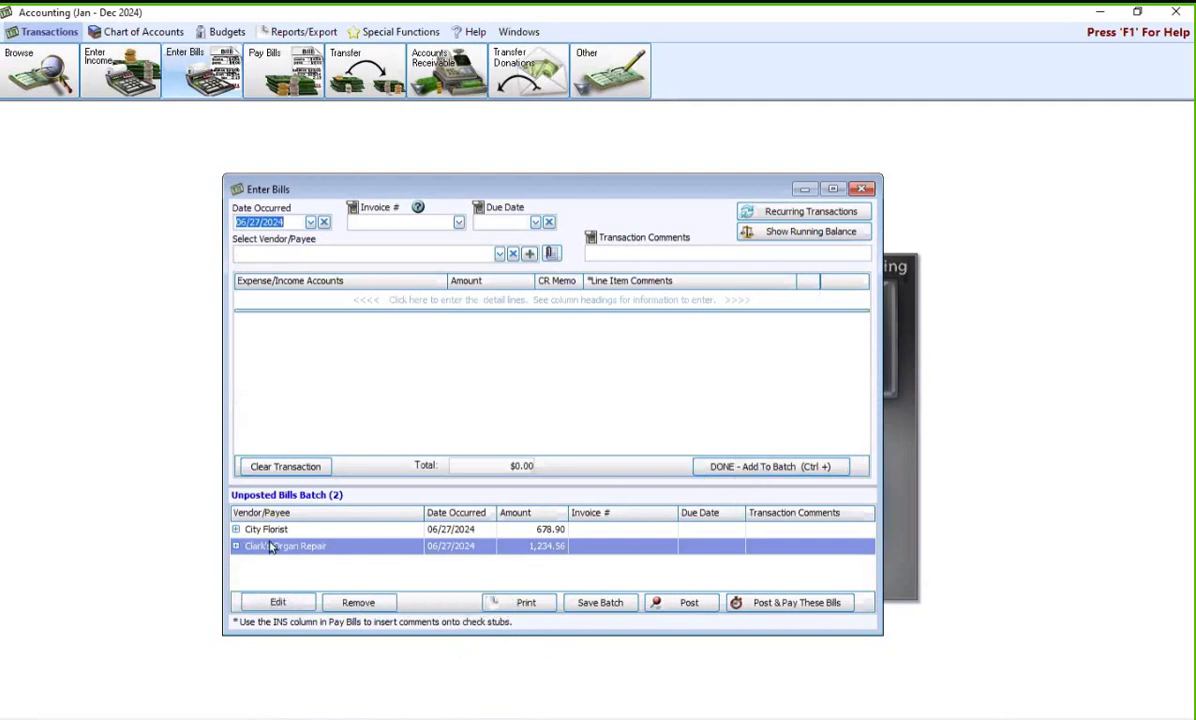
# Post and pay the two bills without printing, and set both payments' asset account to 1.20.200 Credit Card-Visa.
pyautogui.click(781, 607)
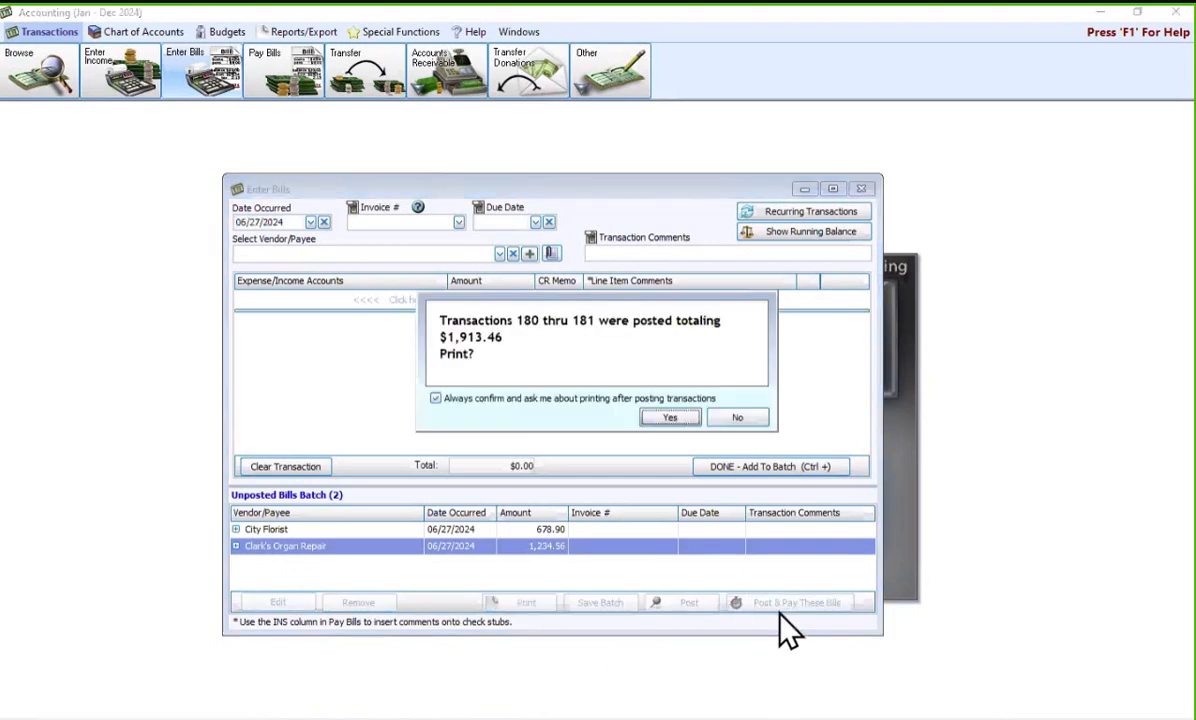
pyautogui.click(731, 419)
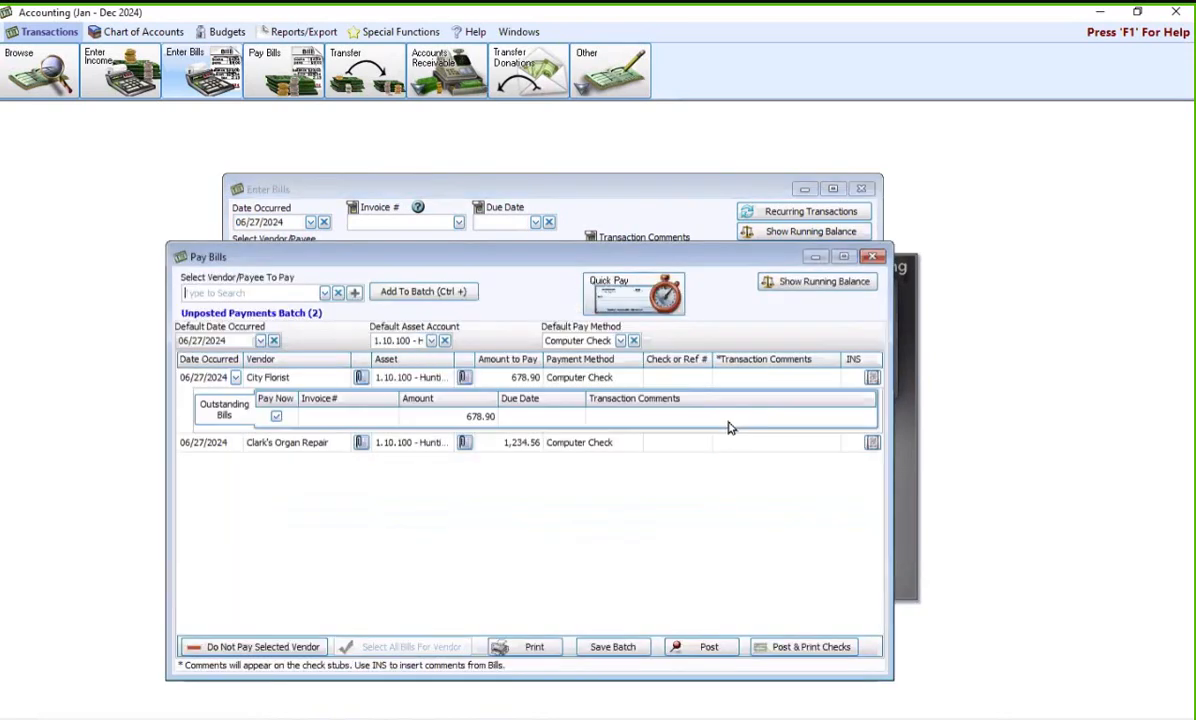
pyautogui.click(418, 379)
pyautogui.click(446, 377)
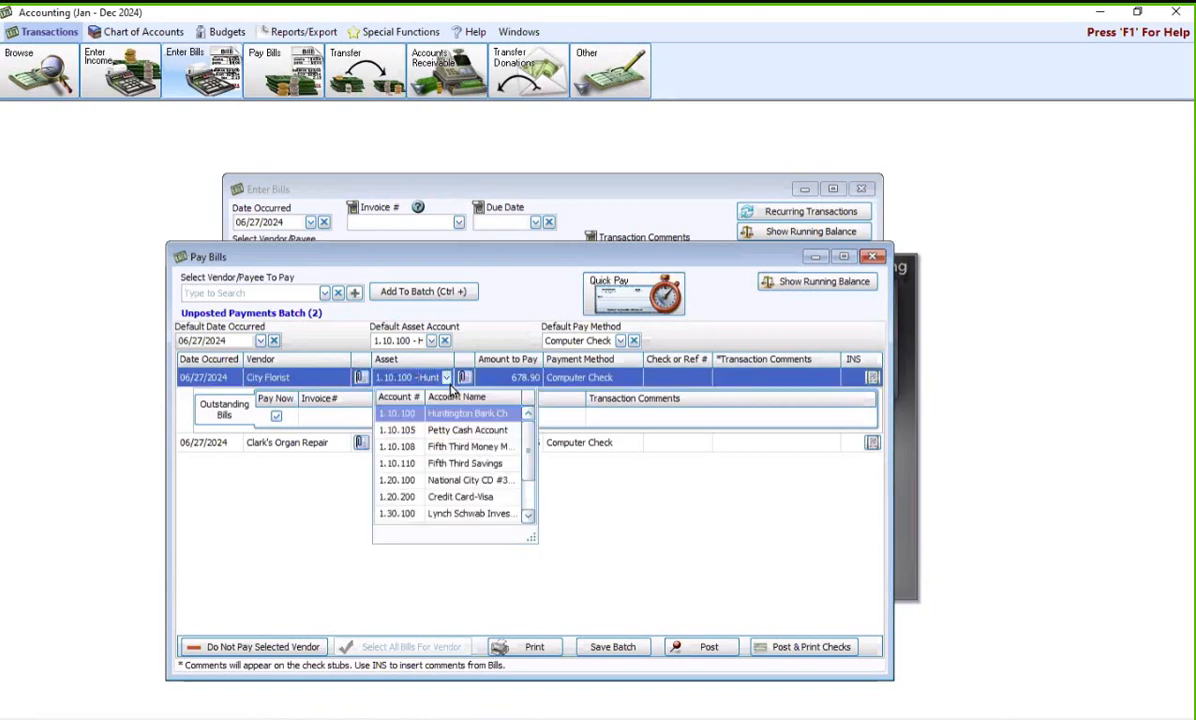
pyautogui.click(445, 496)
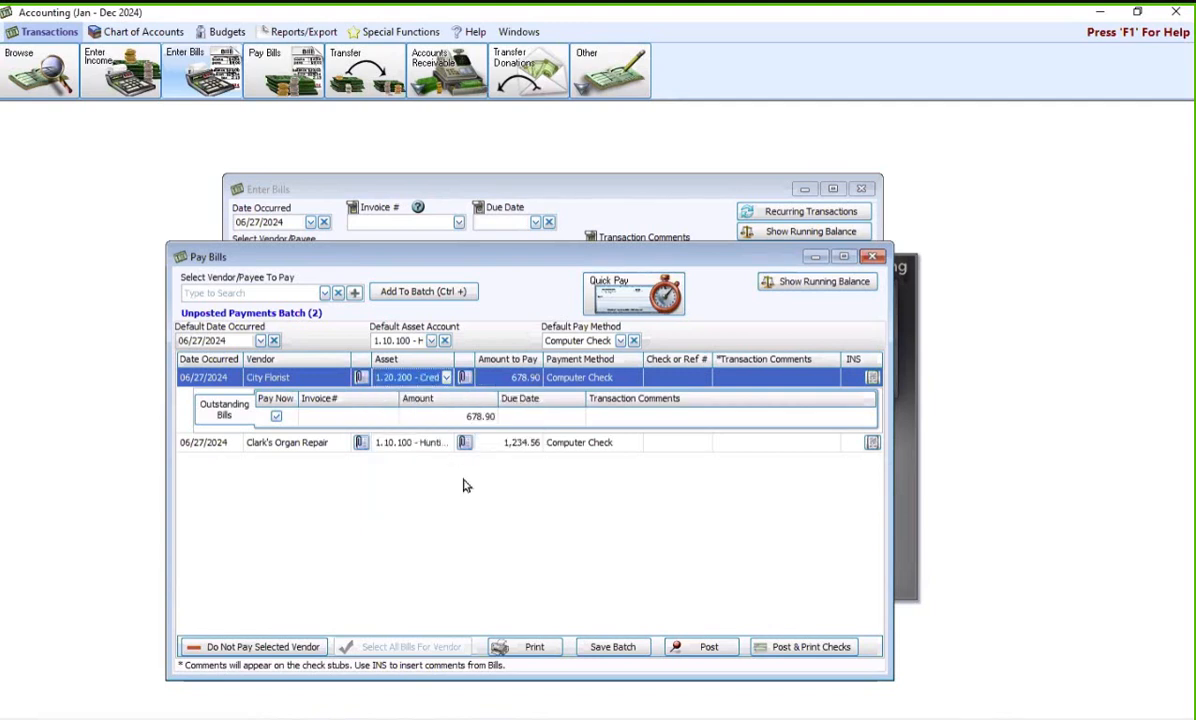
pyautogui.click(423, 446)
pyautogui.click(446, 396)
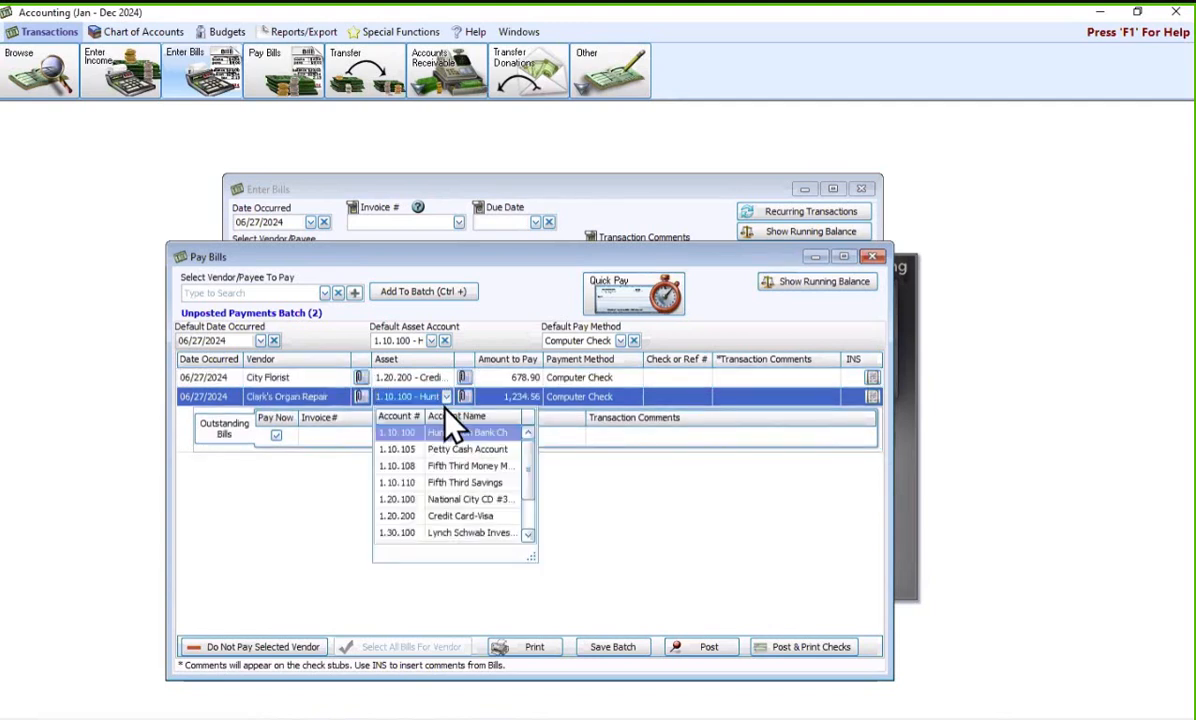
pyautogui.click(462, 515)
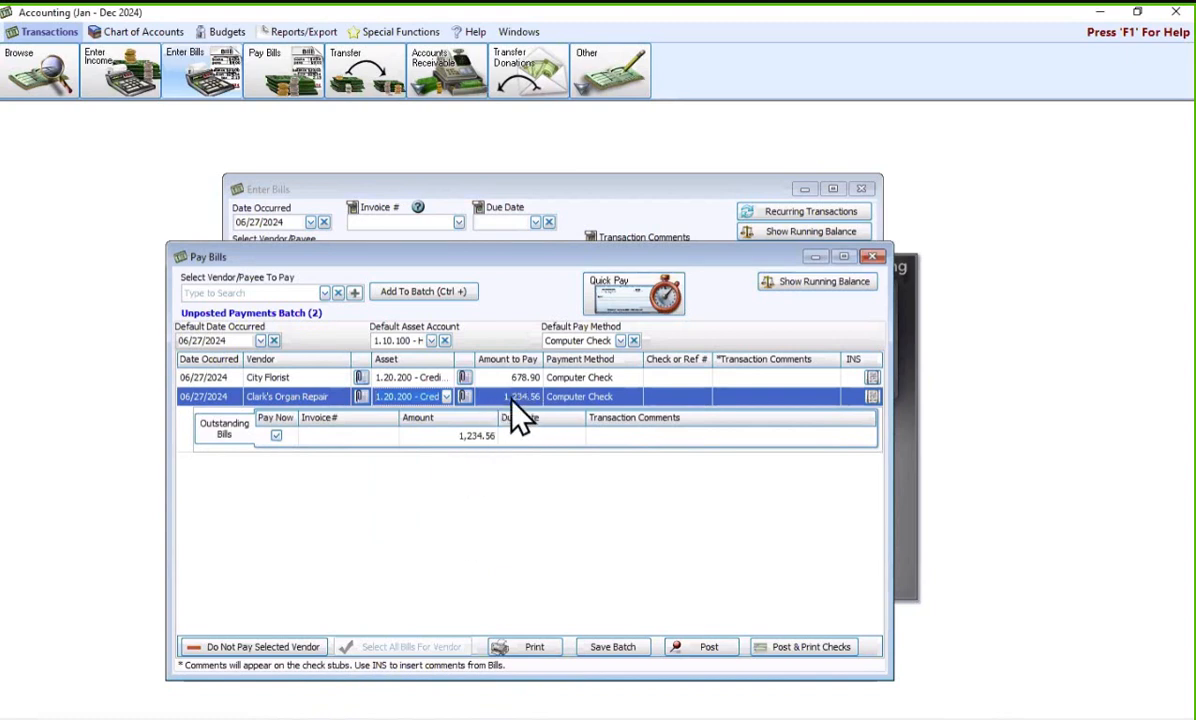
# Set the payment method to Credit Card for both the City Florist and Clark's Organ Repair payments.
pyautogui.click(600, 377)
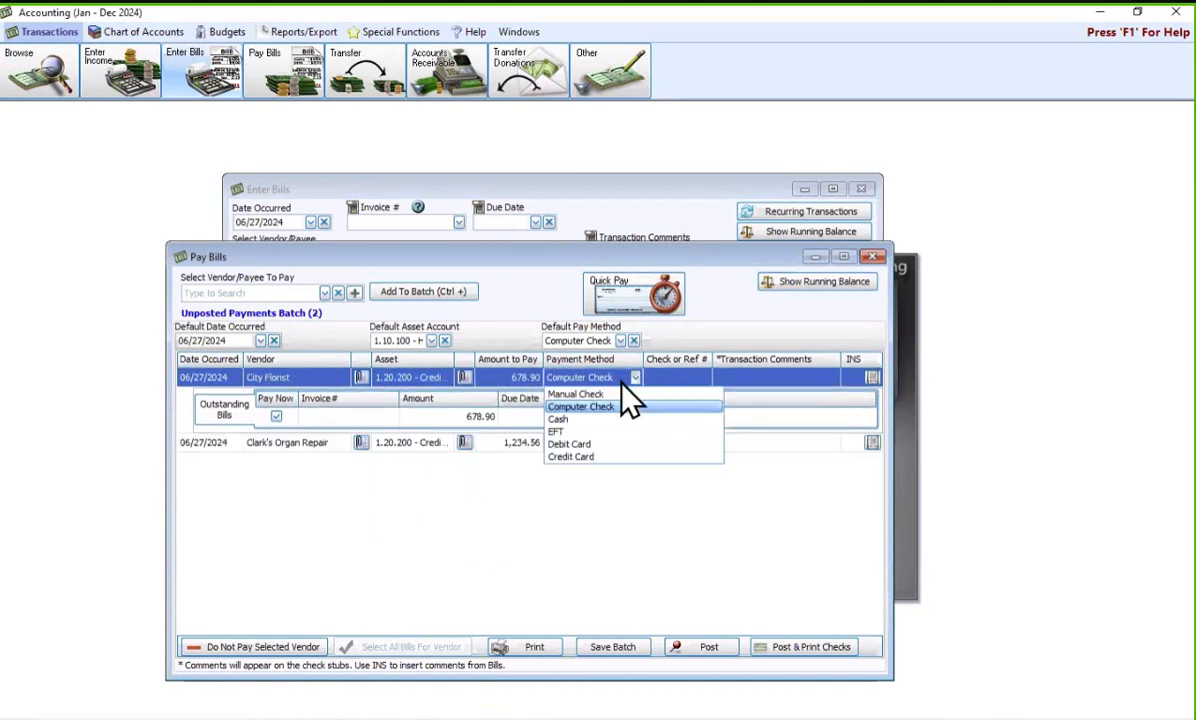
pyautogui.click(585, 457)
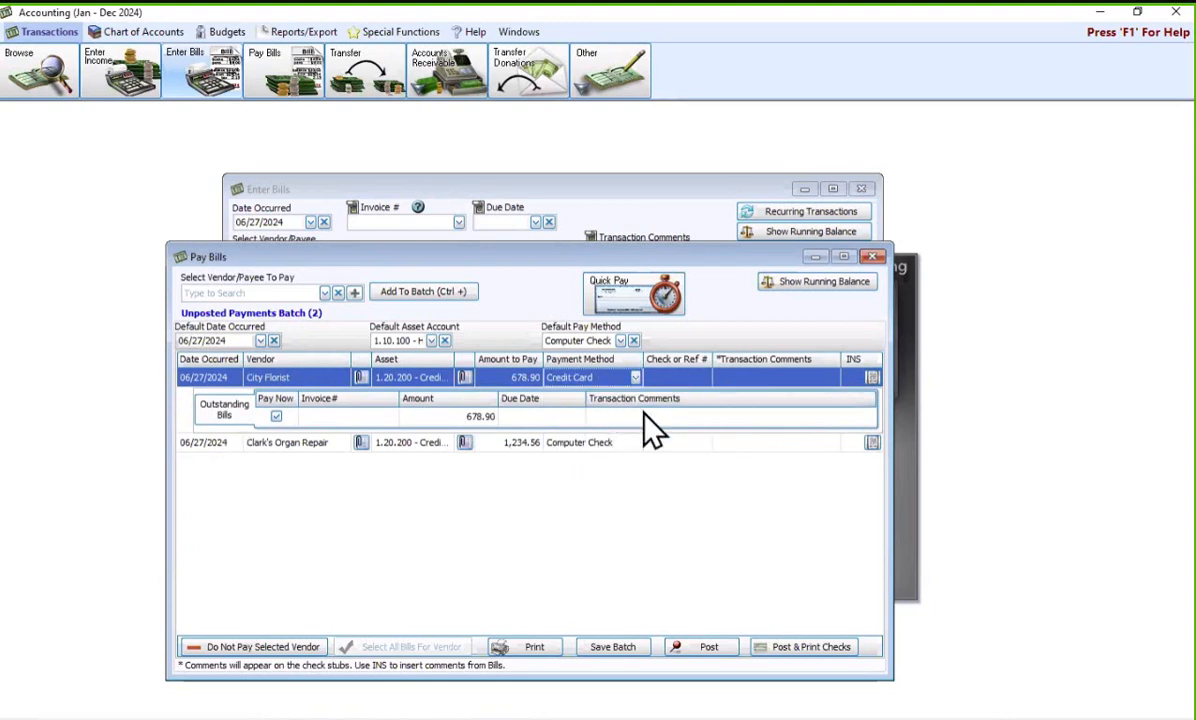
pyautogui.click(628, 444)
pyautogui.click(630, 397)
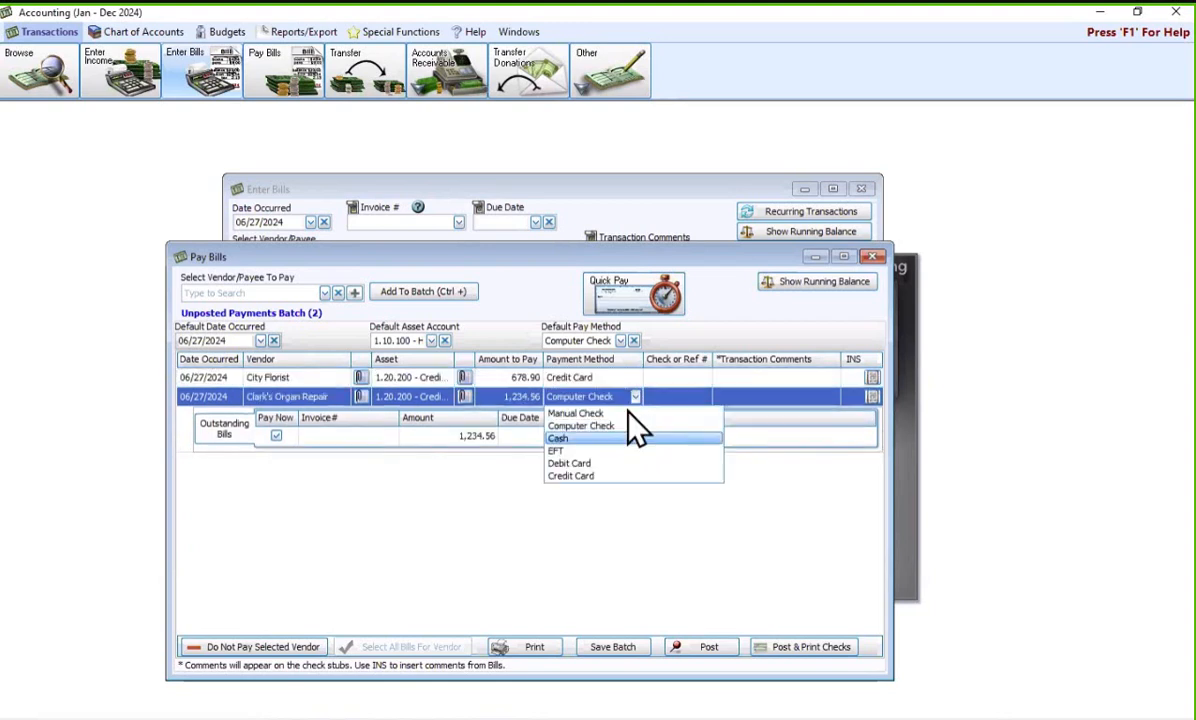
pyautogui.click(585, 477)
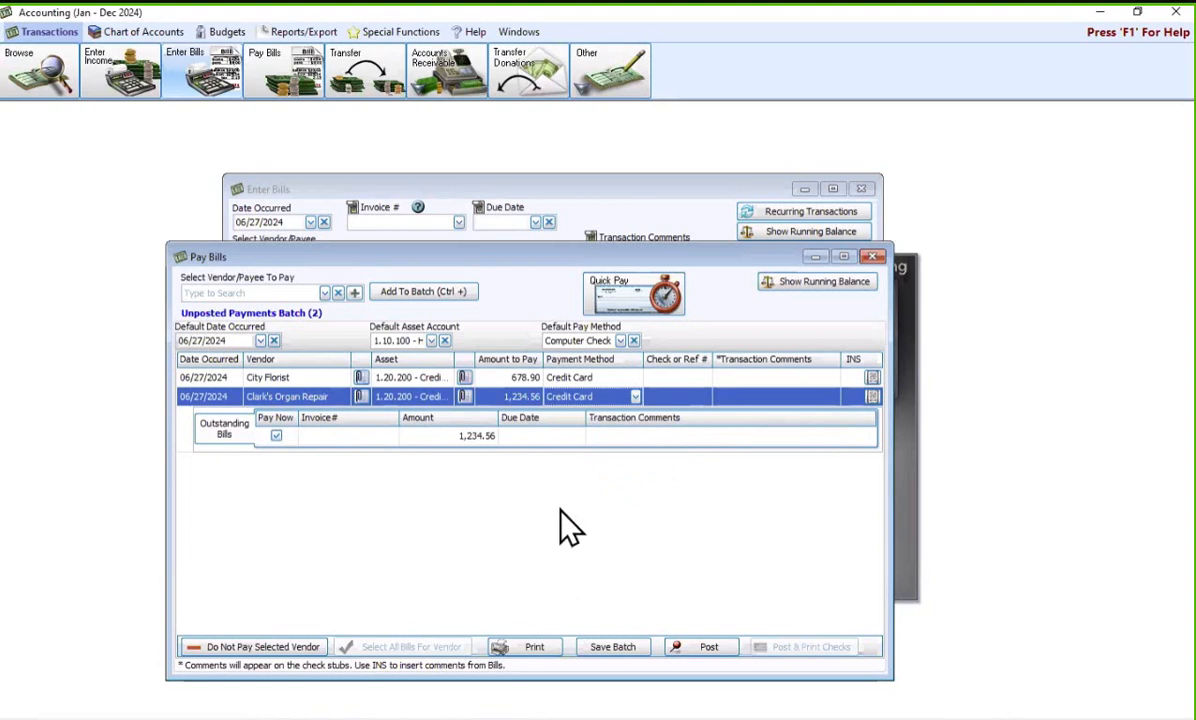
# Review the running balances for the Credit Card-Visa account and both vendors, and close the balances window.
pyautogui.click(821, 288)
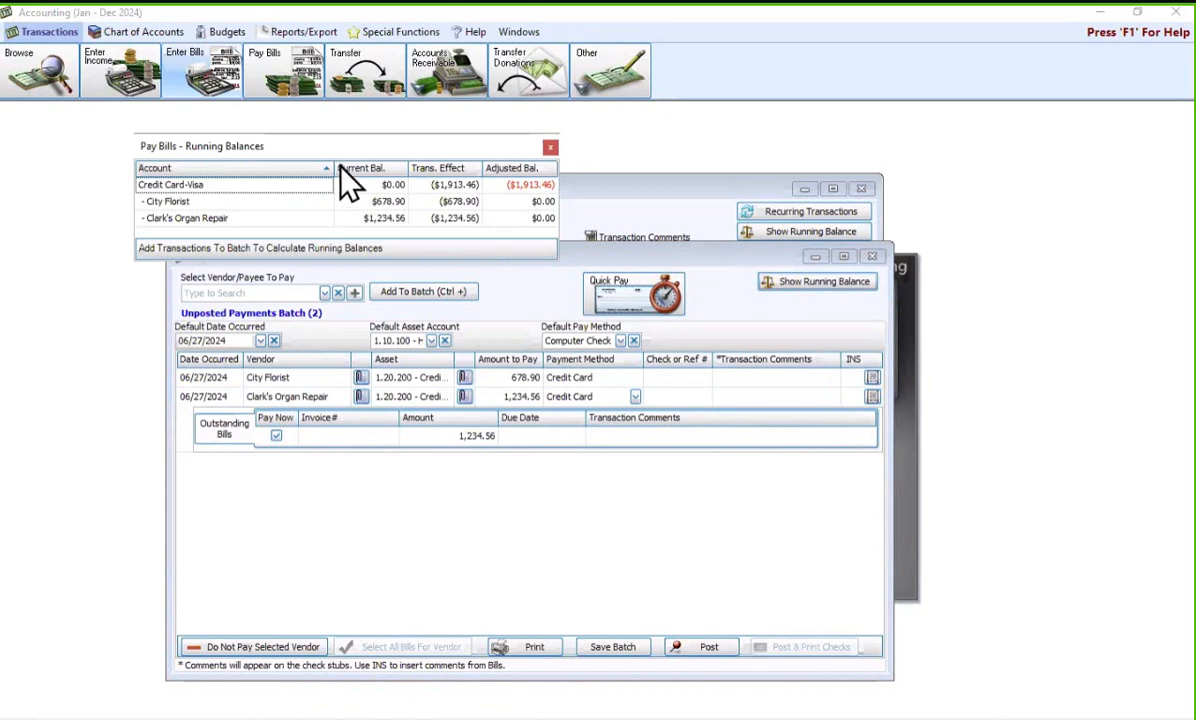
pyautogui.moveTo(352, 155); pyautogui.dragTo(469, 196)
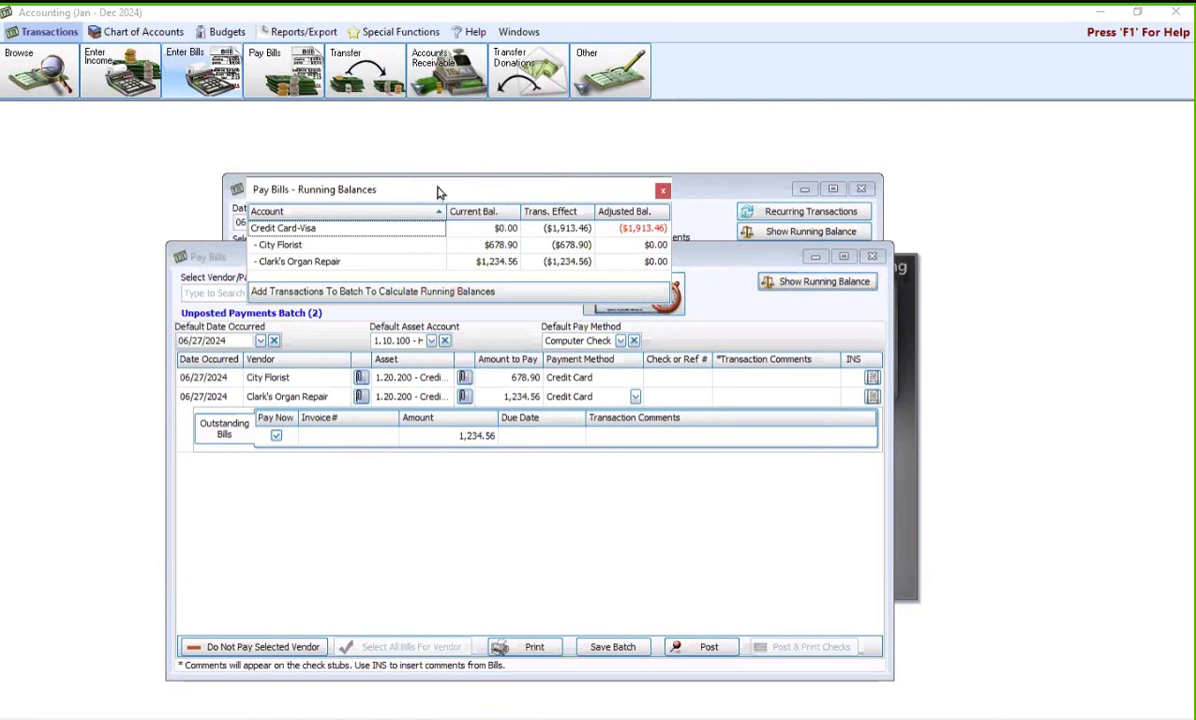
pyautogui.click(662, 191)
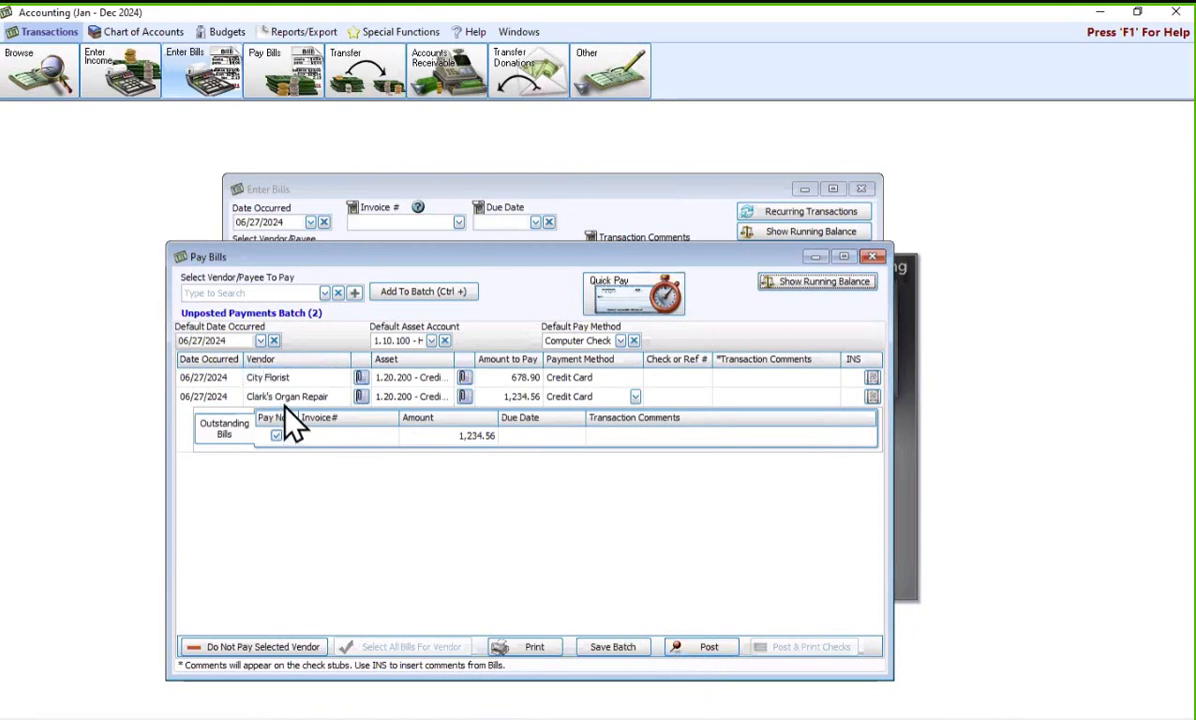
# Post both credit card payments despite the asset account mismatch, skip printing, and close the pay and enter bills windows.
pyautogui.click(677, 646)
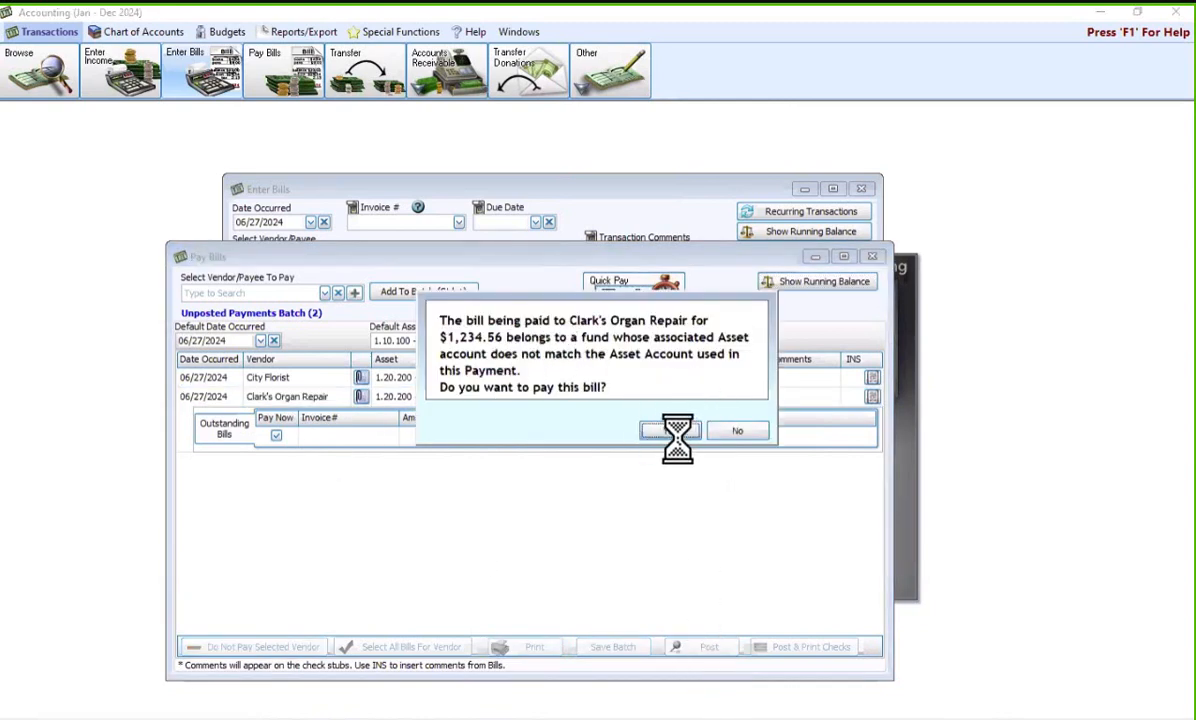
pyautogui.click(672, 432)
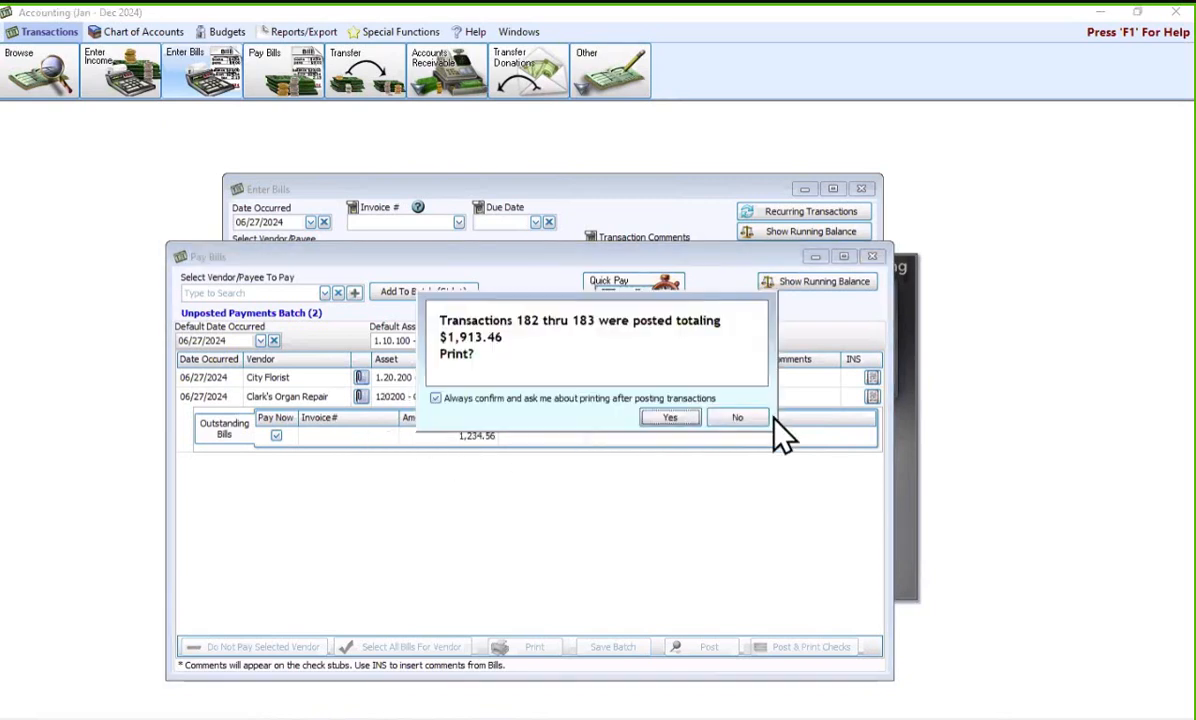
pyautogui.click(722, 428)
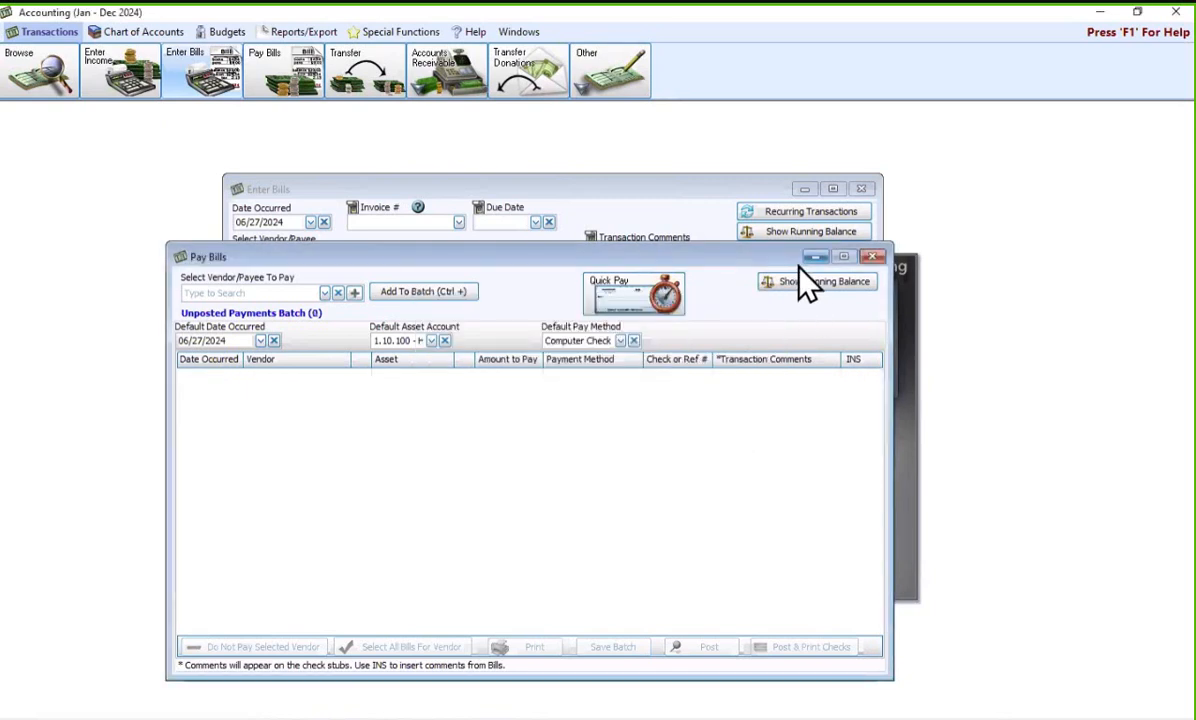
pyautogui.click(873, 258)
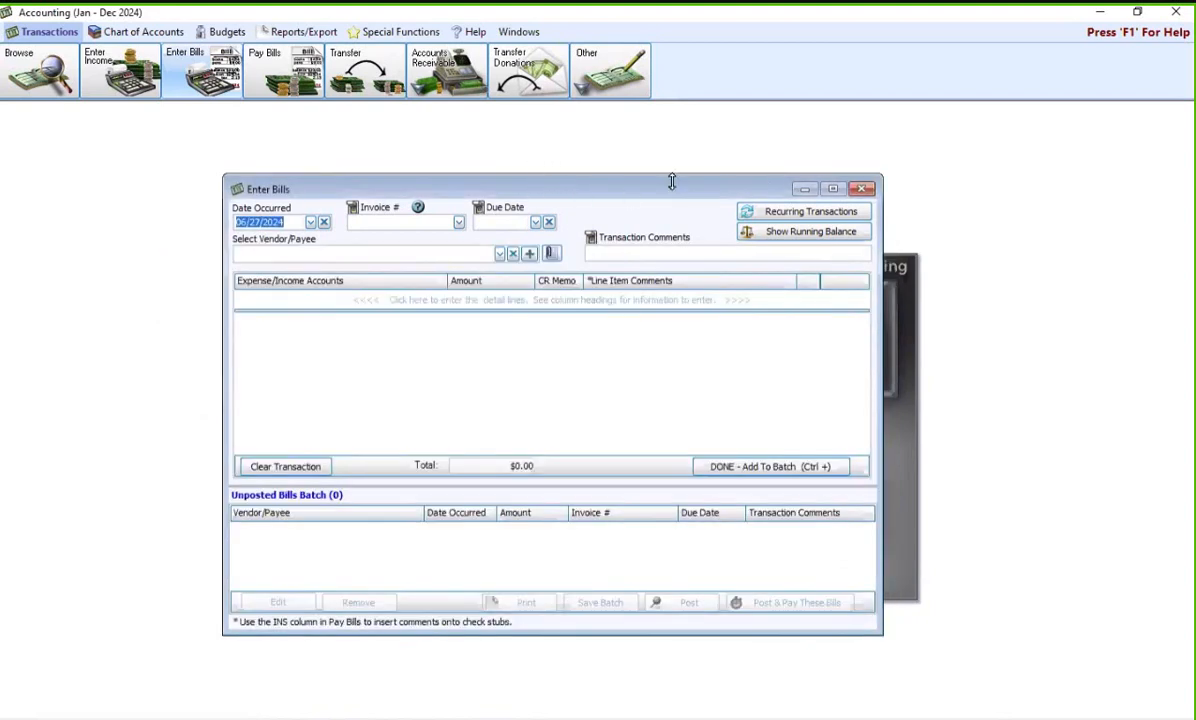
pyautogui.click(861, 191)
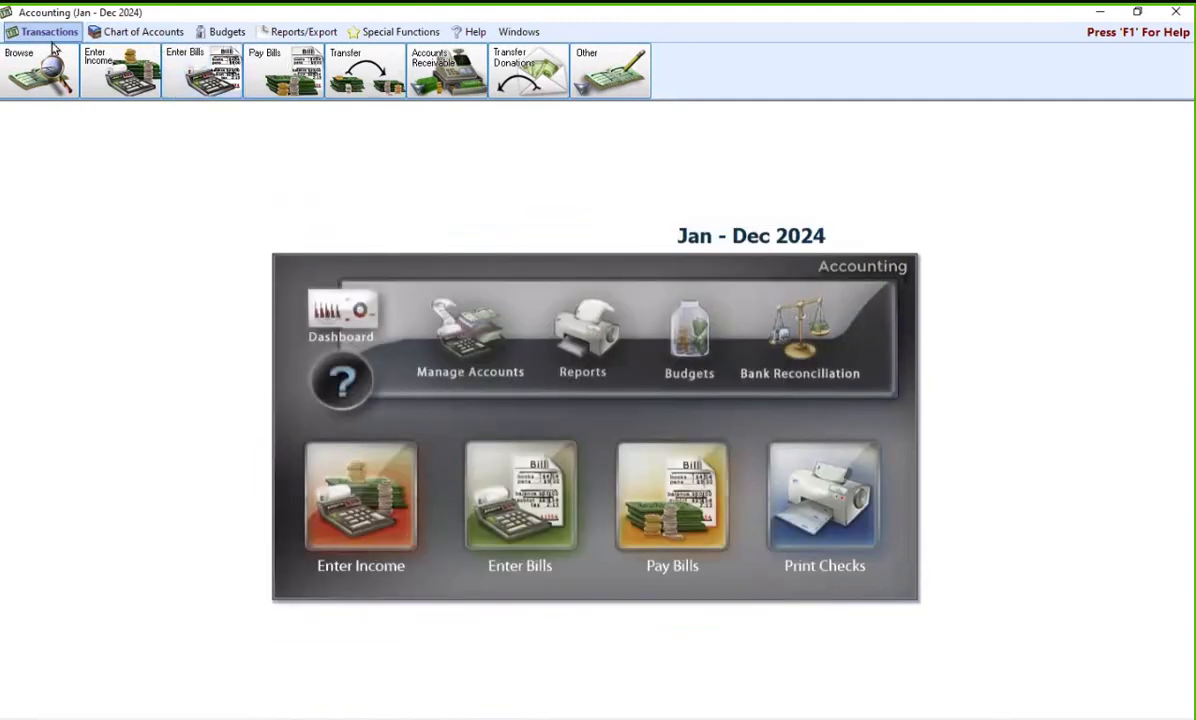
# Start a new account transfer and set its date occurred to 07/08/2024.
pyautogui.click(362, 86)
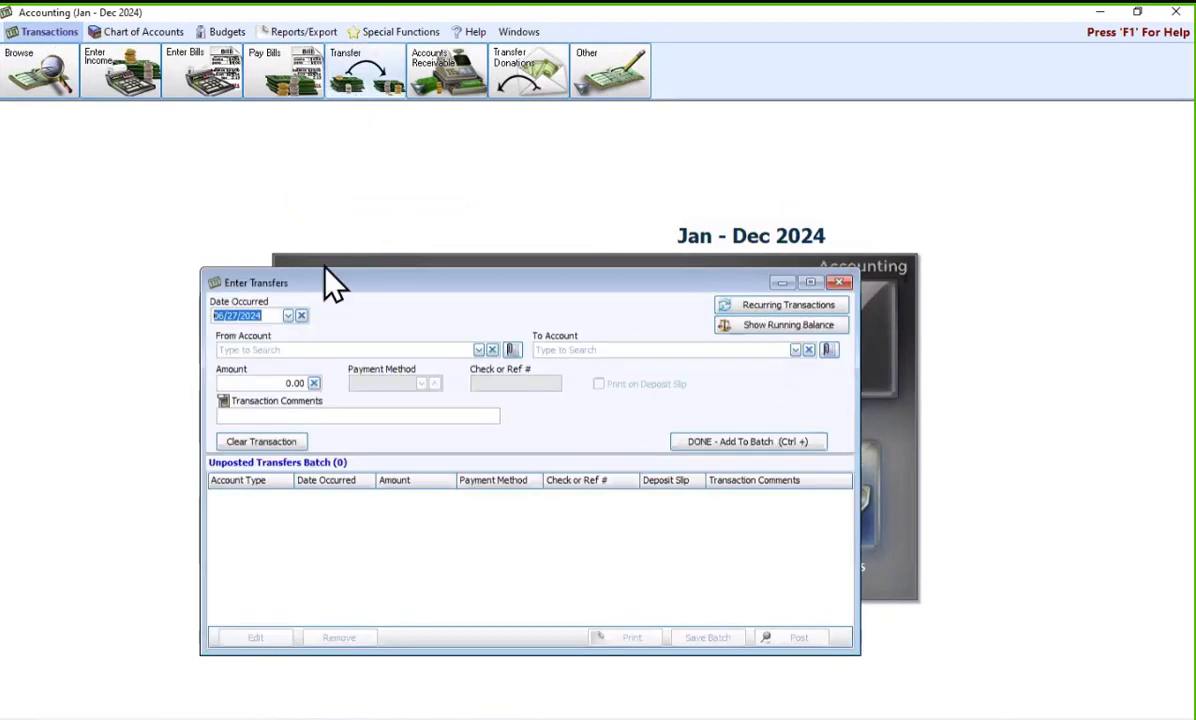
pyautogui.click(288, 315)
pyautogui.click(288, 347)
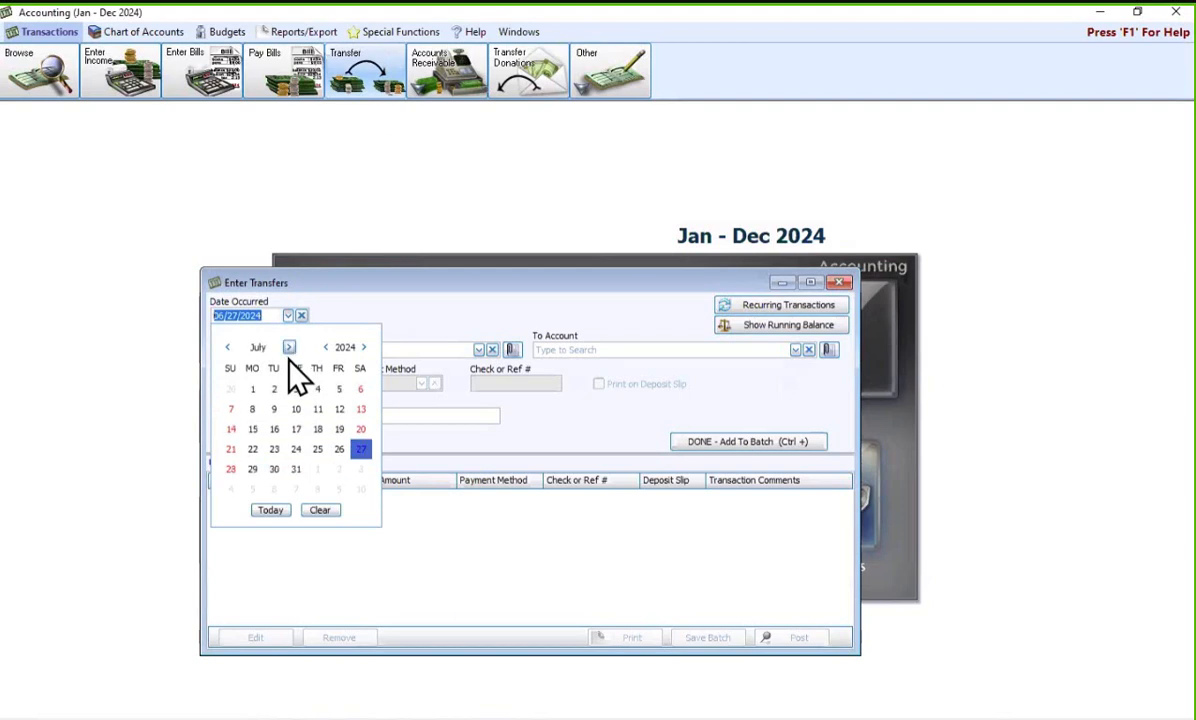
pyautogui.click(274, 409)
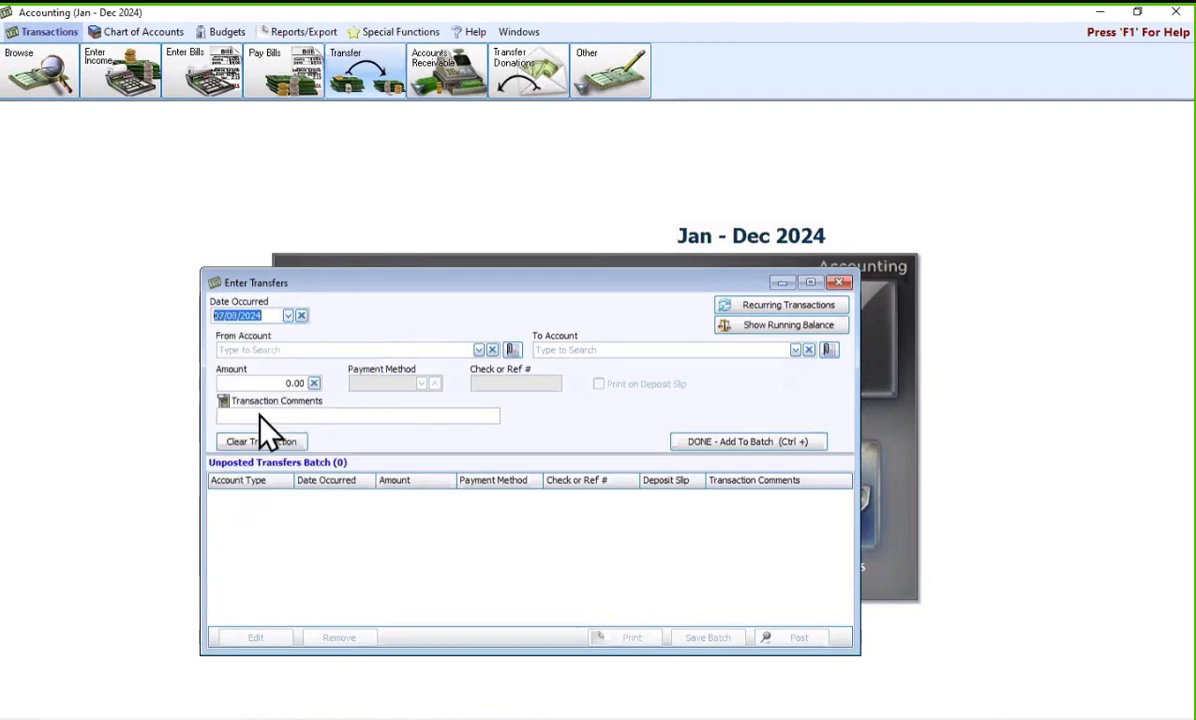
# Set the transfer to go from 1.10.100 - Huntington Bank Checking to 1.20.200 - Credit Card-Visa.
pyautogui.click(266, 349)
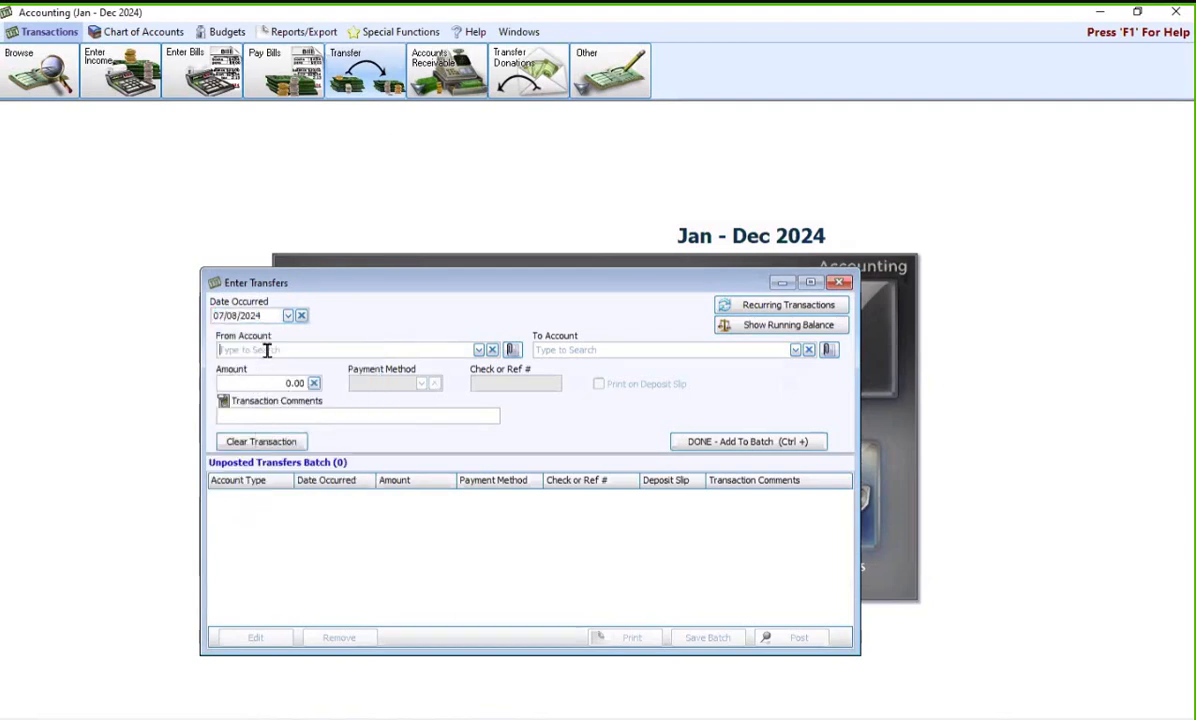
pyautogui.click(478, 349)
pyautogui.scroll(-1, 353, 400)
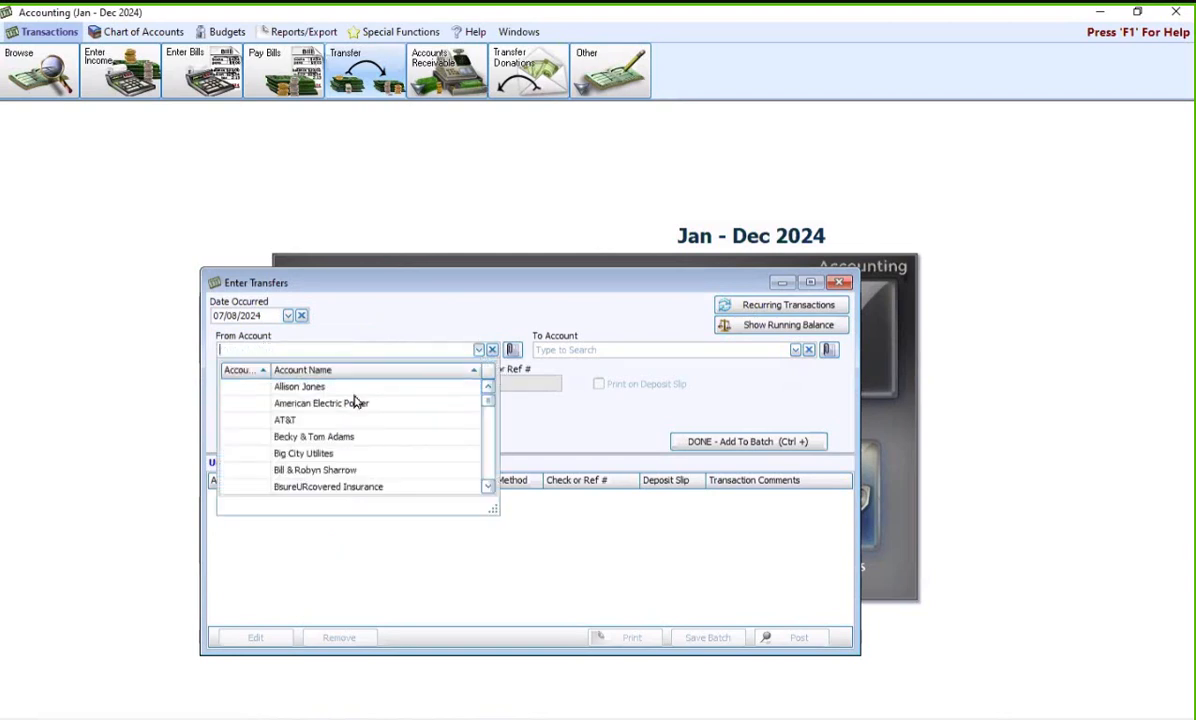
pyautogui.scroll(-1, 355, 401)
pyautogui.write('hunt')
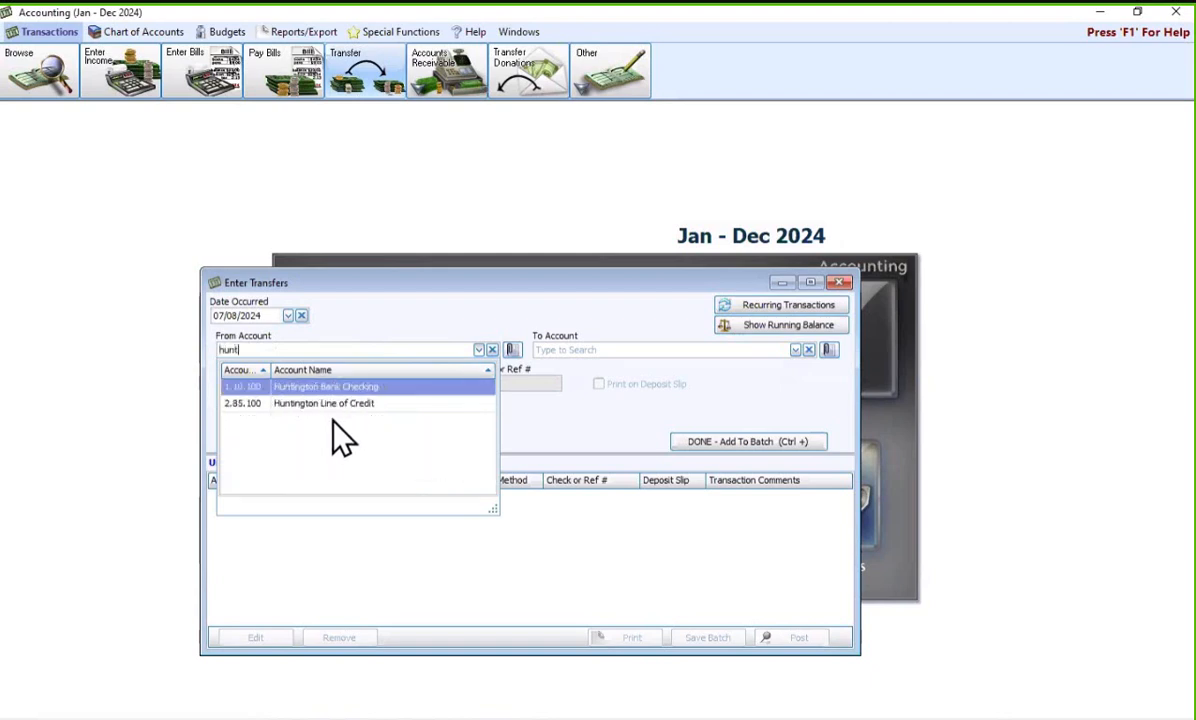
pyautogui.click(324, 388)
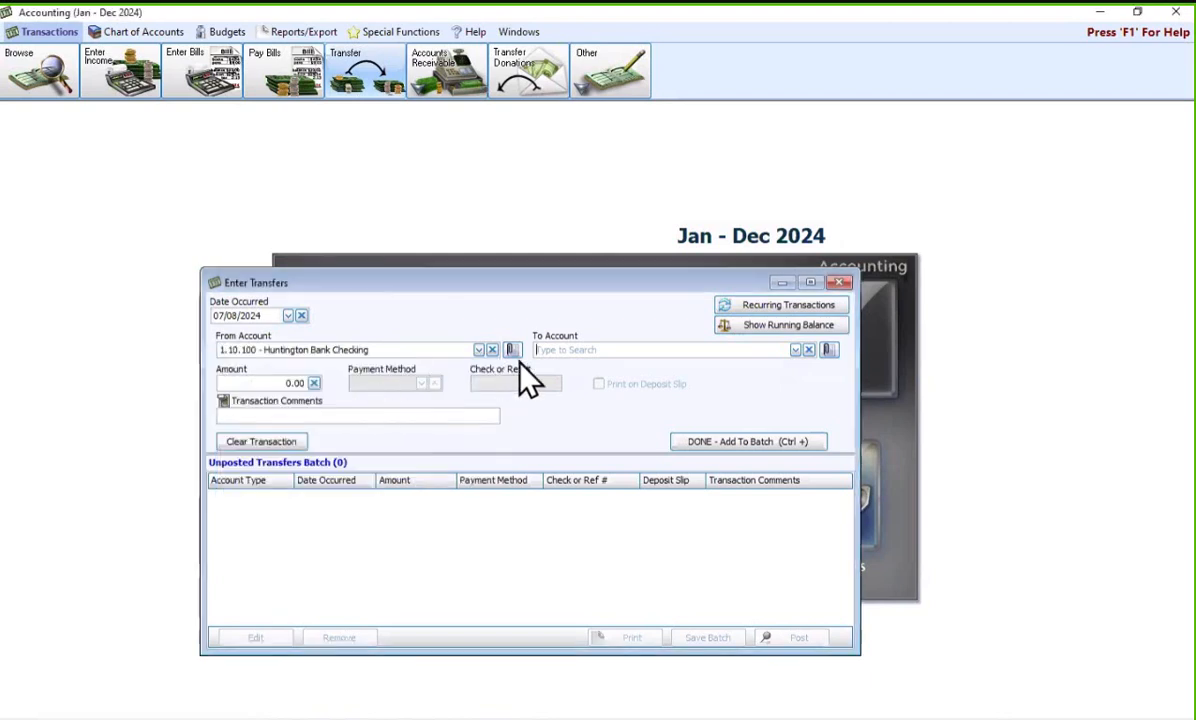
pyautogui.click(598, 350)
pyautogui.write('cr')
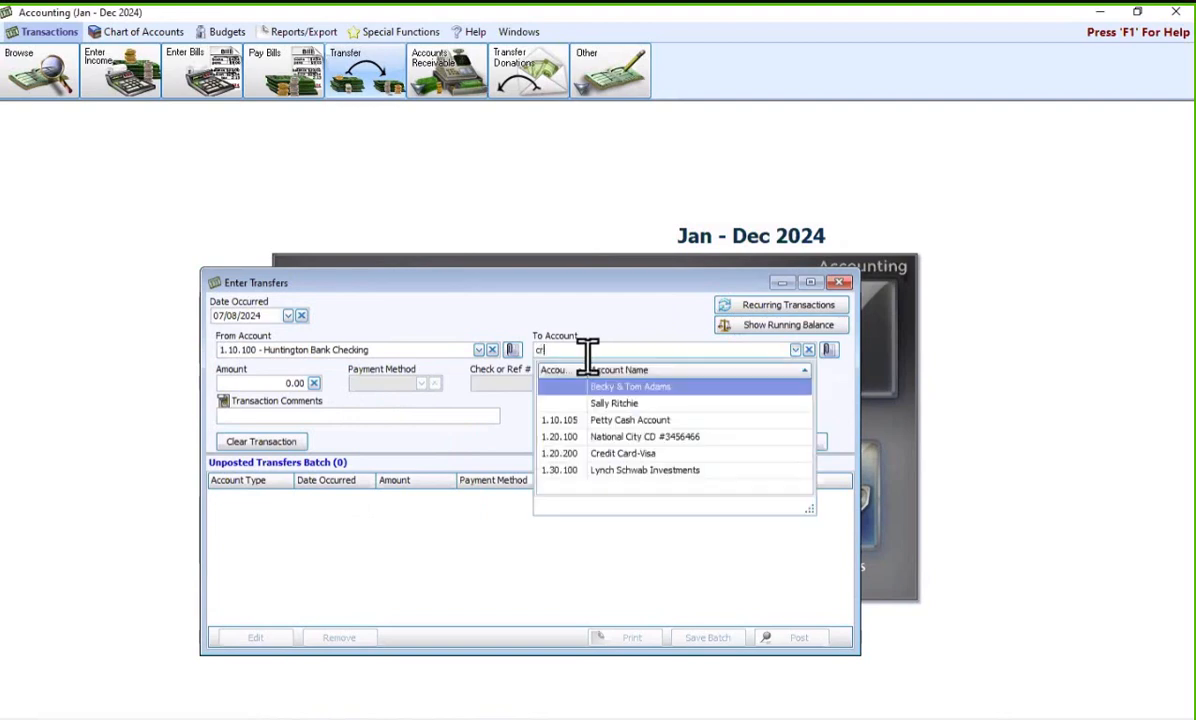
pyautogui.click(609, 388)
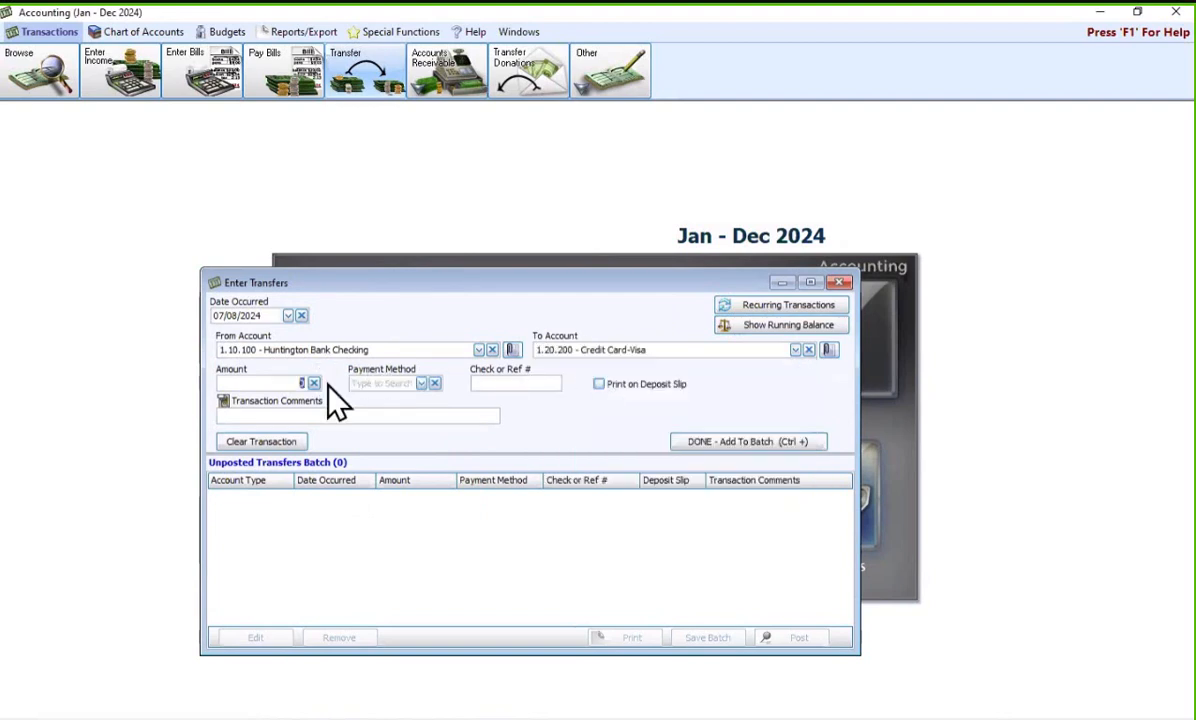
# Set the transfer amount to 1,913.46 with EFT as the payment method, and add it to the batch.
pyautogui.write('1913.46')
pyautogui.click(421, 384)
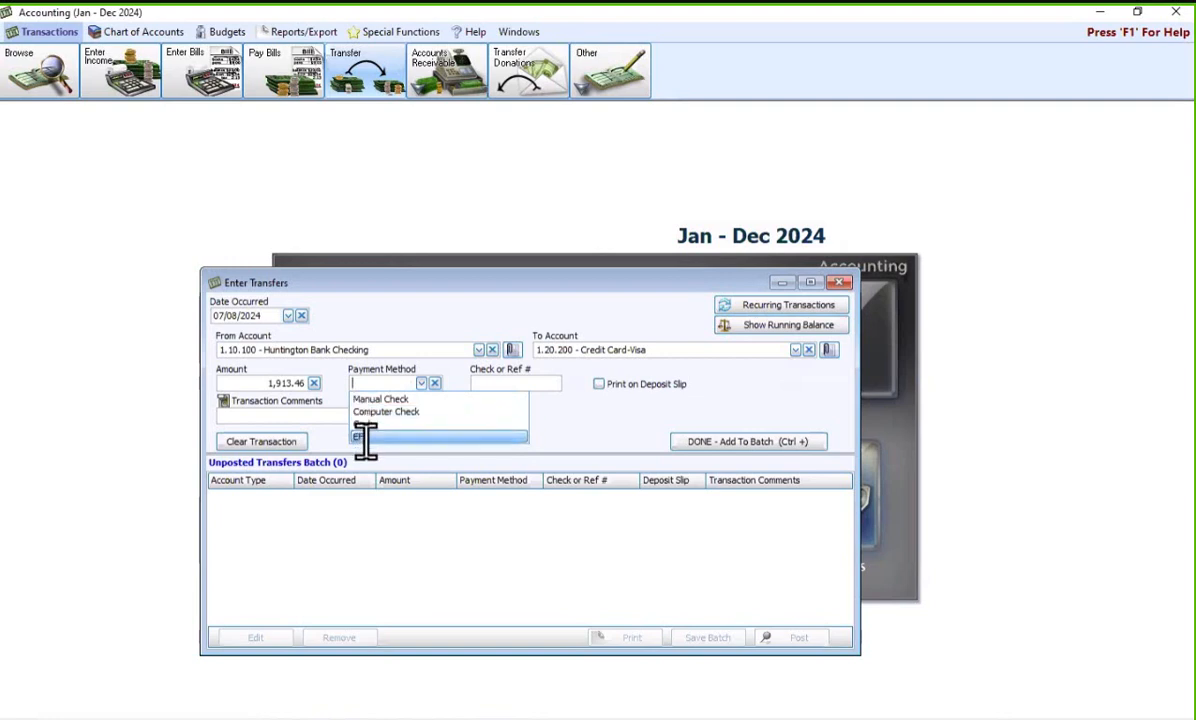
pyautogui.click(365, 438)
pyautogui.press('Tab')
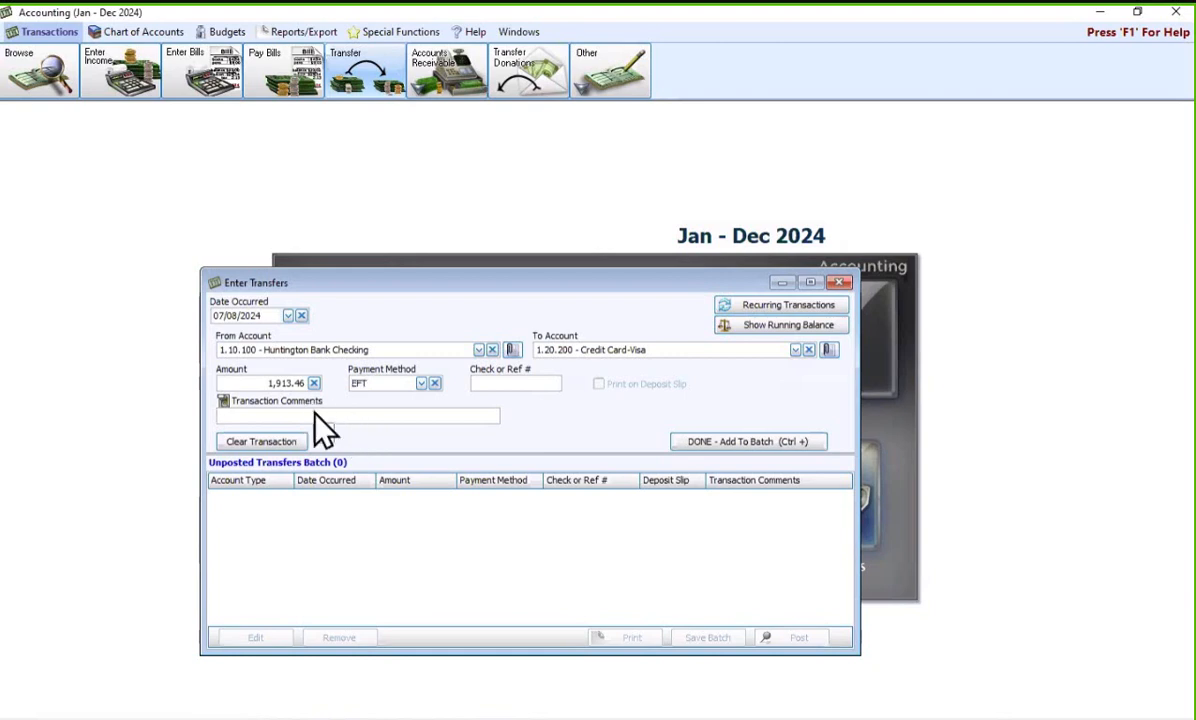
pyautogui.click(709, 446)
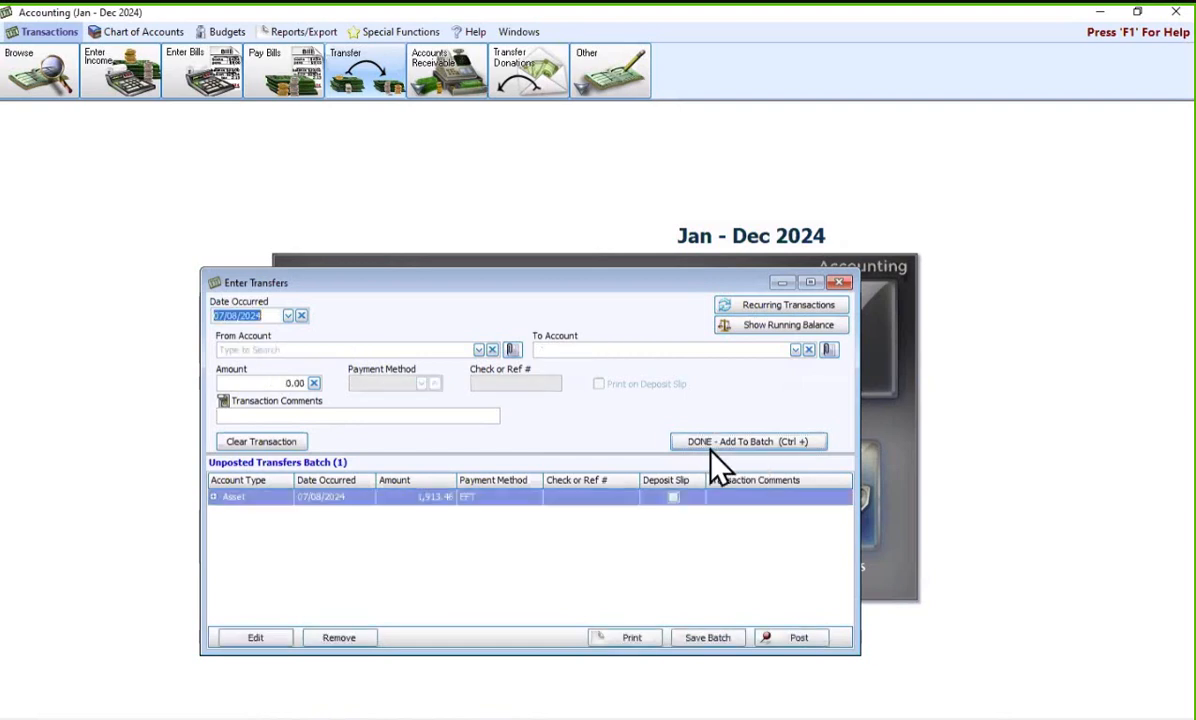
# Check the transfer's running balances, post the batch without printing, and close the transfers window.
pyautogui.click(762, 333)
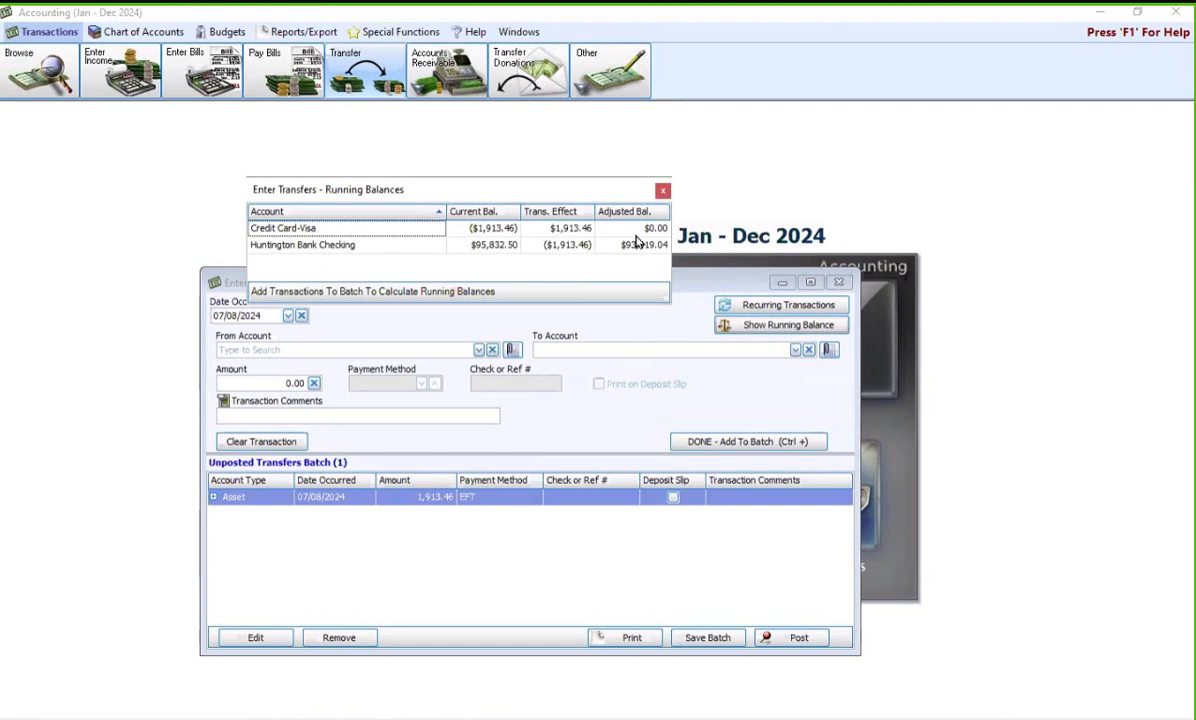
pyautogui.moveTo(459, 178); pyautogui.dragTo(438, 131)
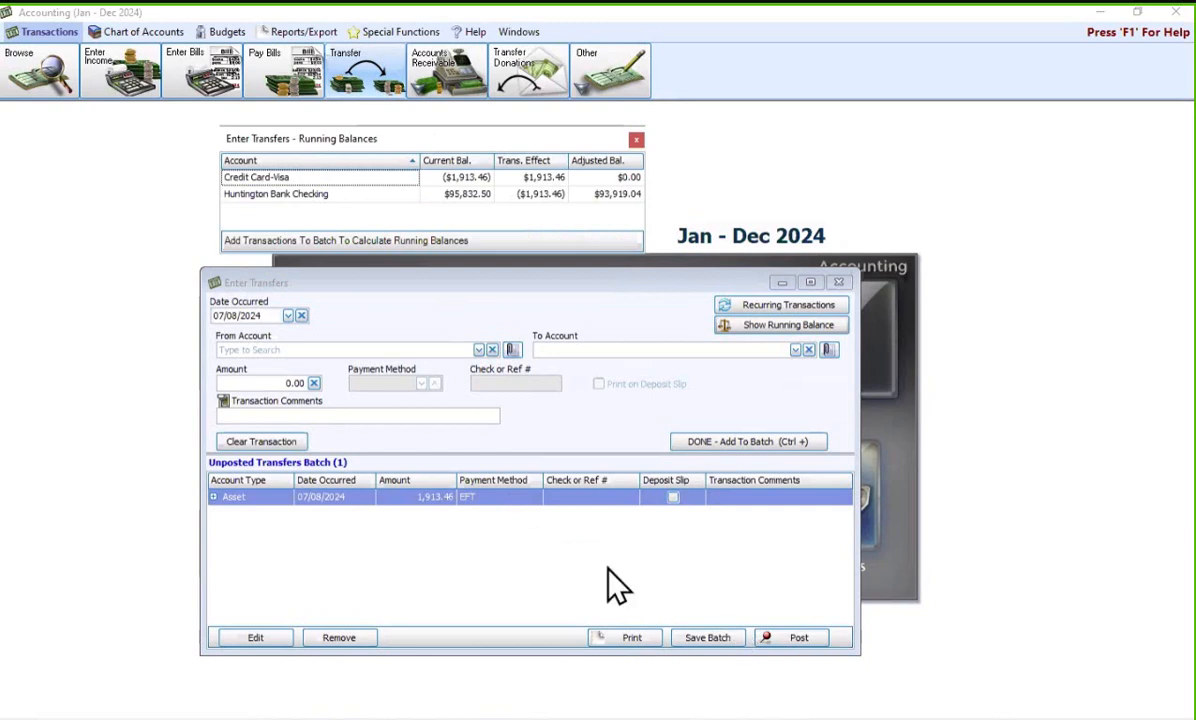
pyautogui.click(795, 639)
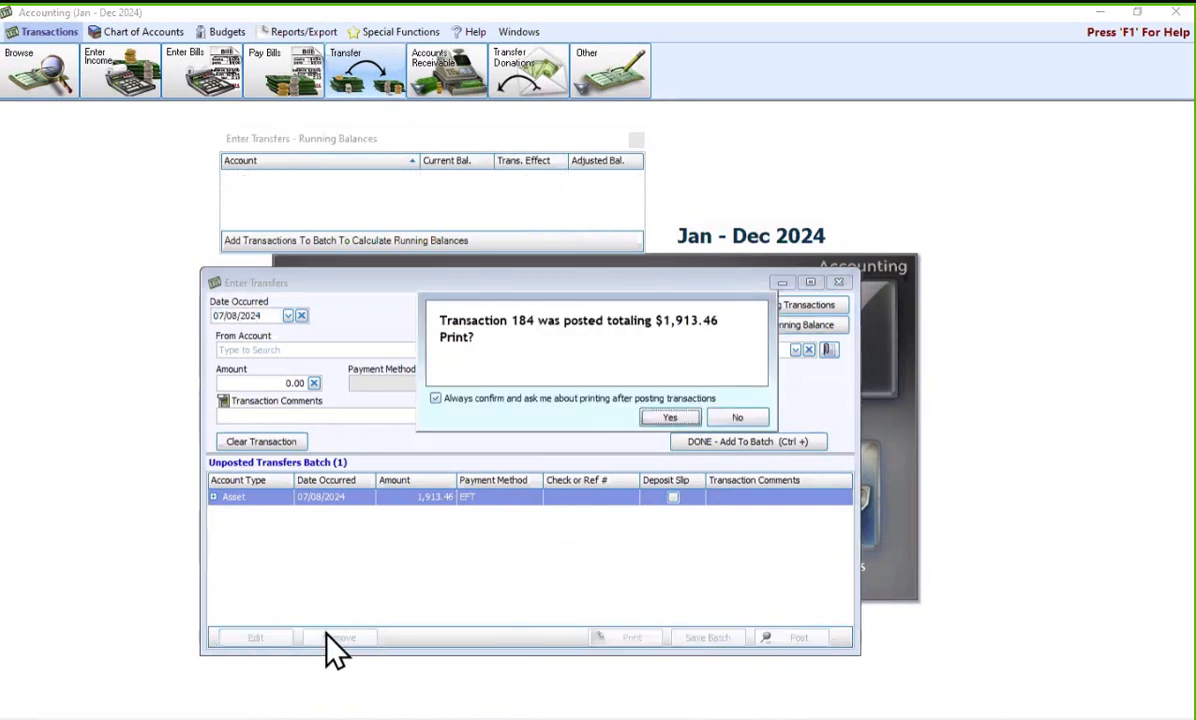
pyautogui.click(738, 418)
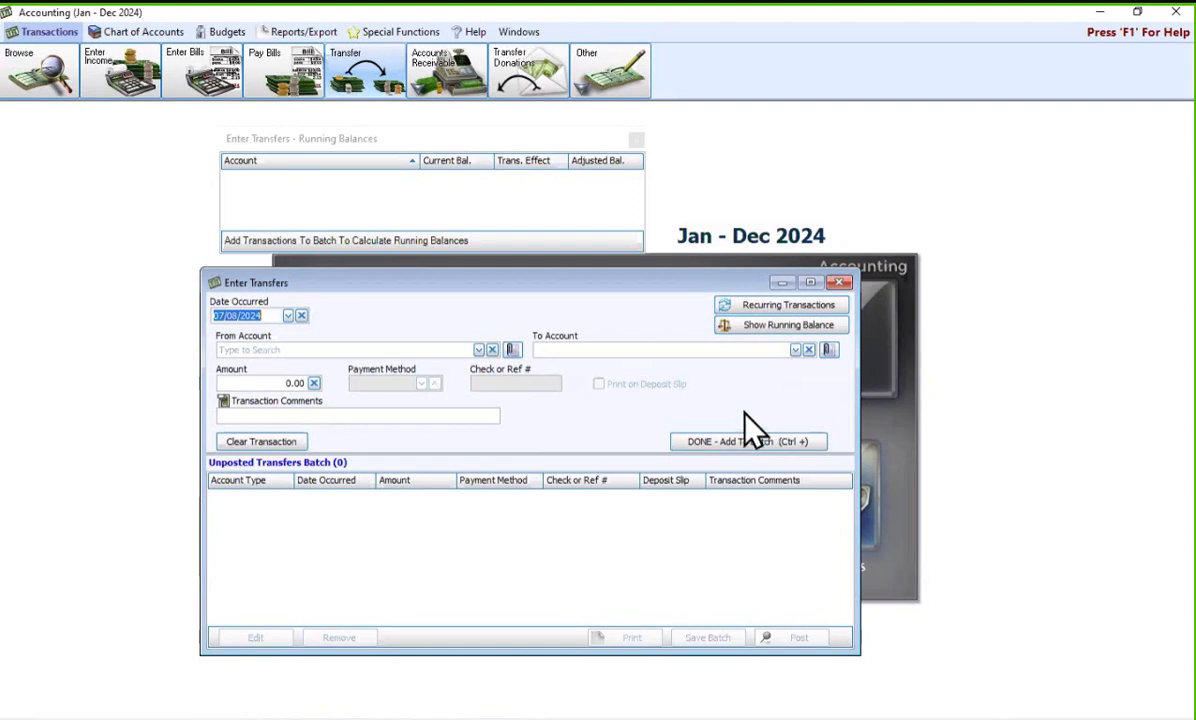
pyautogui.click(840, 284)
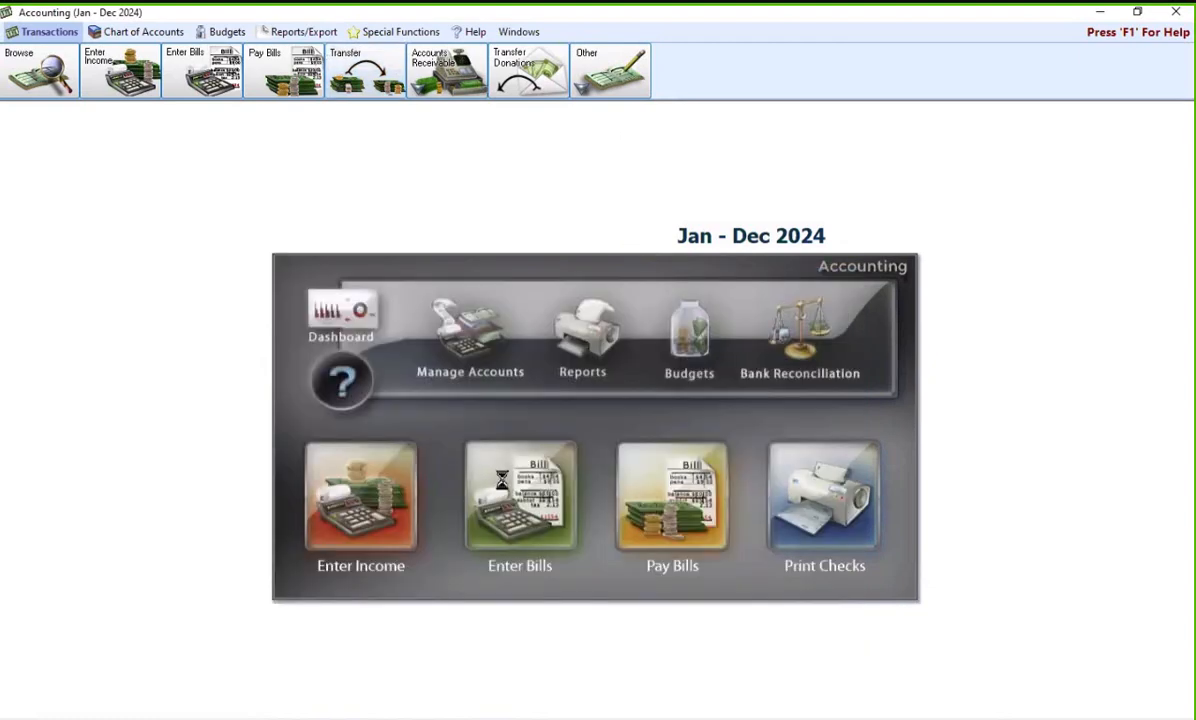
# Open bill entry and look over the vendor list and the CR Memo column for the detail lines.
pyautogui.click(502, 488)
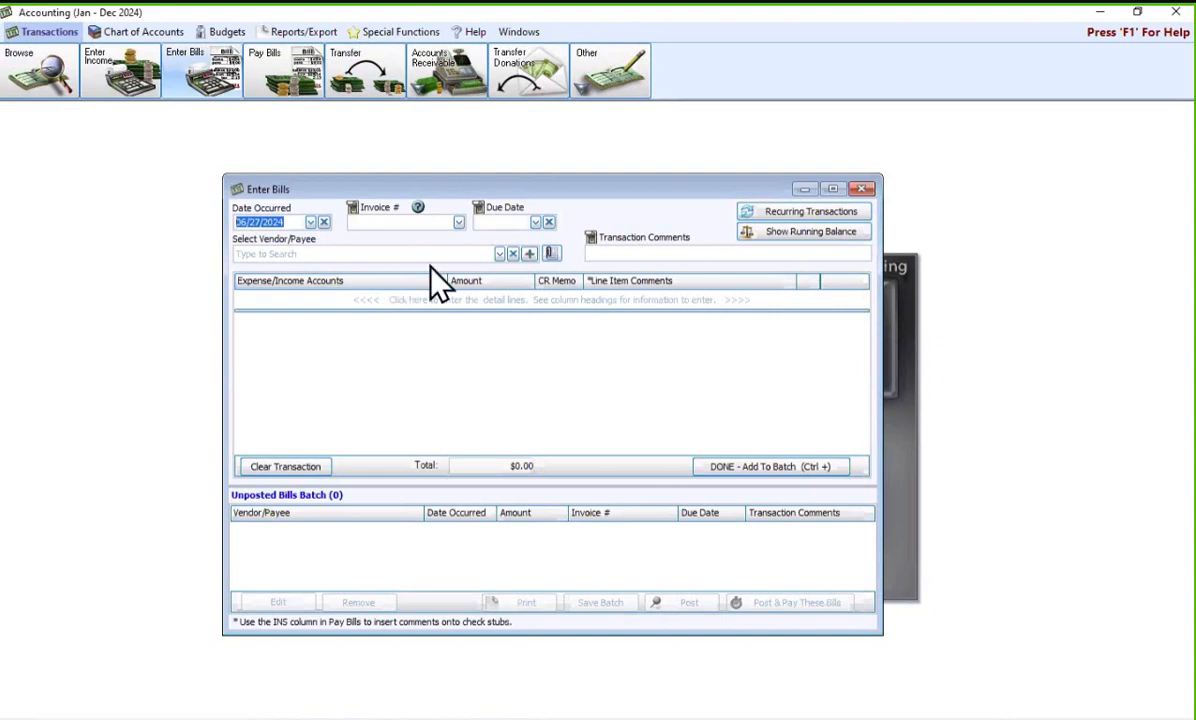
pyautogui.click(499, 255)
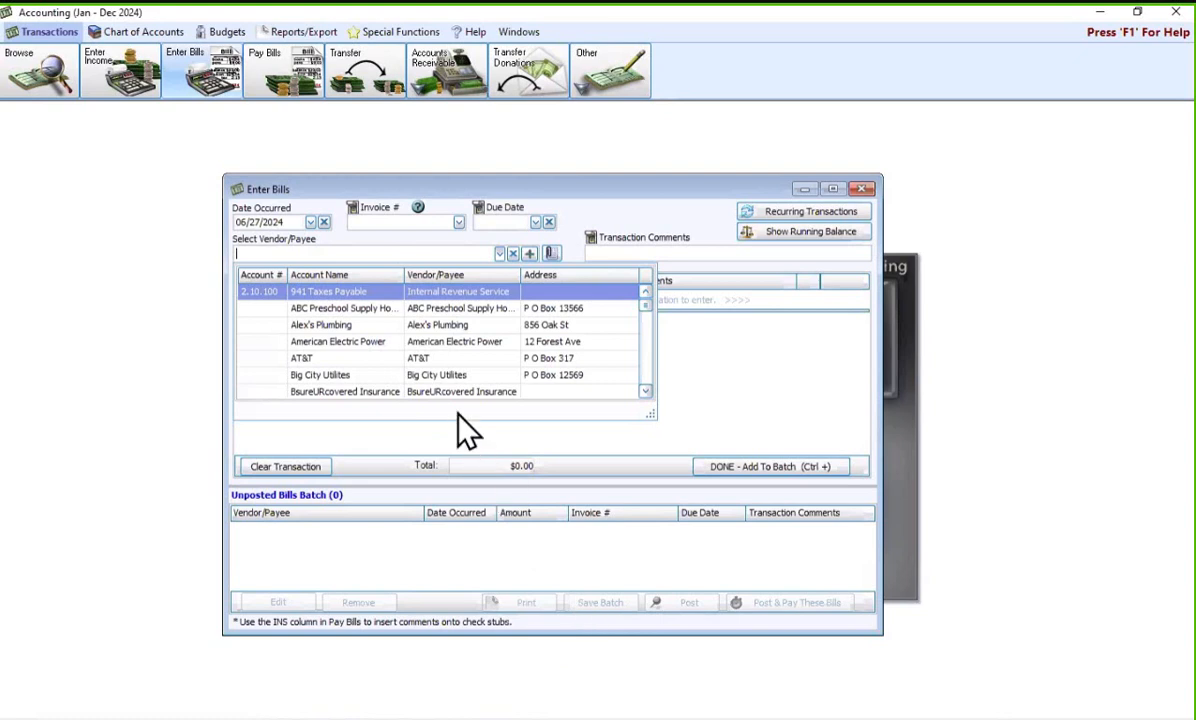
pyautogui.click(668, 406)
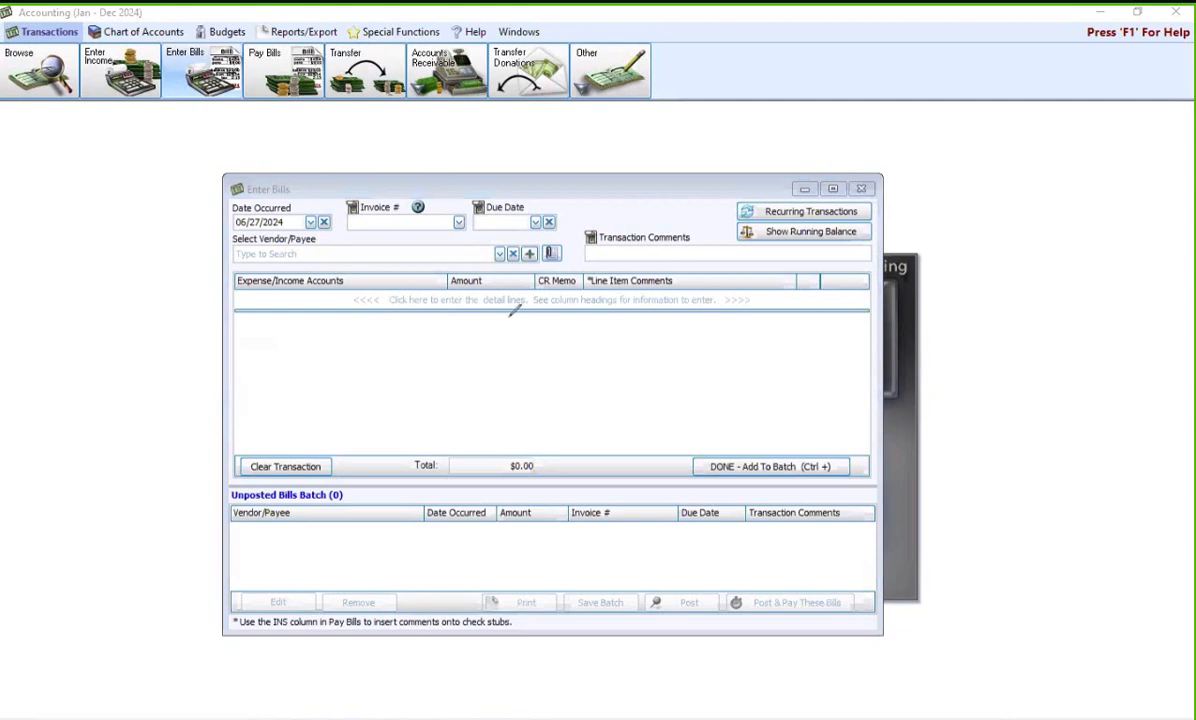
pyautogui.moveTo(517, 280)
pyautogui.mouseDown()
pyautogui.moveTo(548, 262)
pyautogui.moveTo(598, 280)
pyautogui.moveTo(585, 322)
pyautogui.moveTo(515, 325)
pyautogui.moveTo(510, 272)
pyautogui.mouseUp()
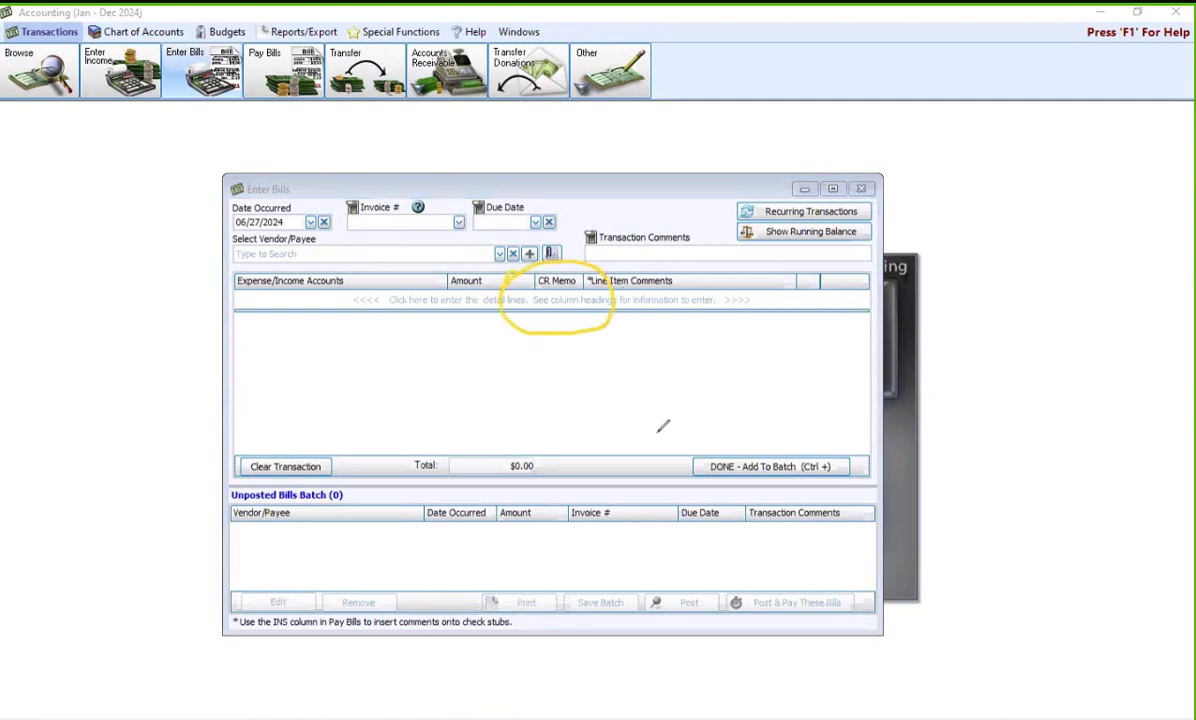